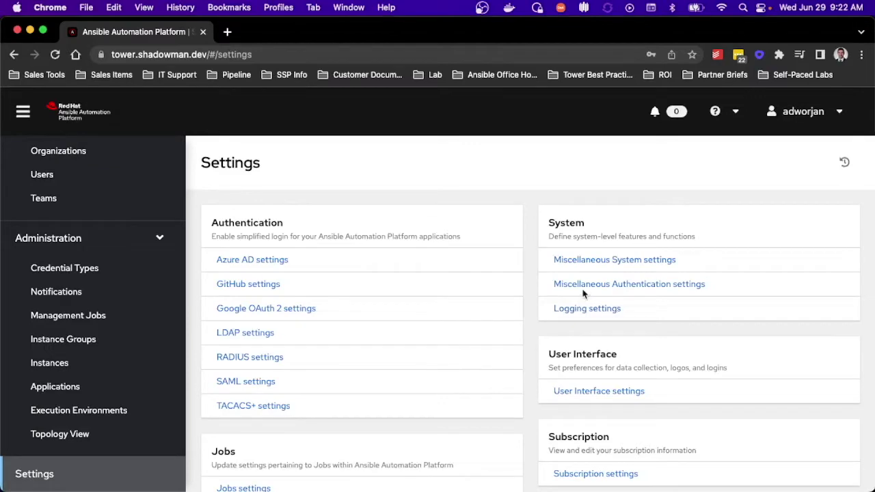
Step: Open the Miscellaneous Authentication settings for editing, check the option allowing external users to create OAuth2 tokens, and return to the Dashboard
click(590, 284)
scroll(343, 326, down, 15)
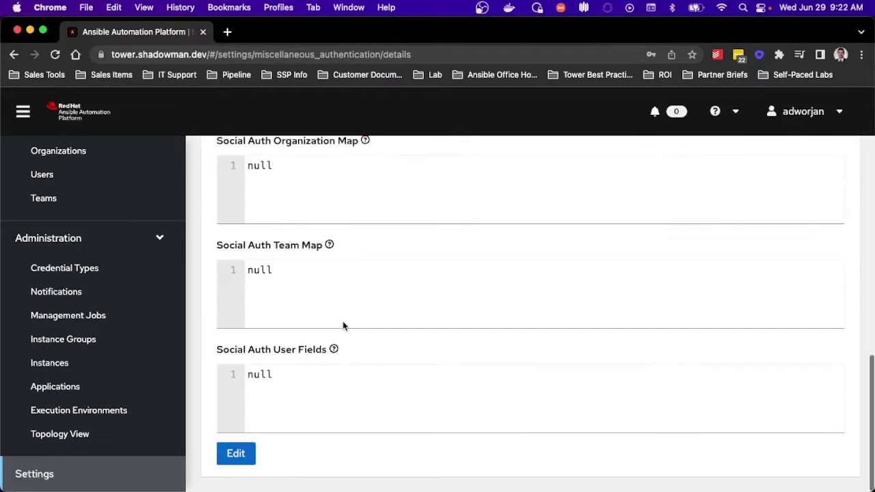
click(254, 453)
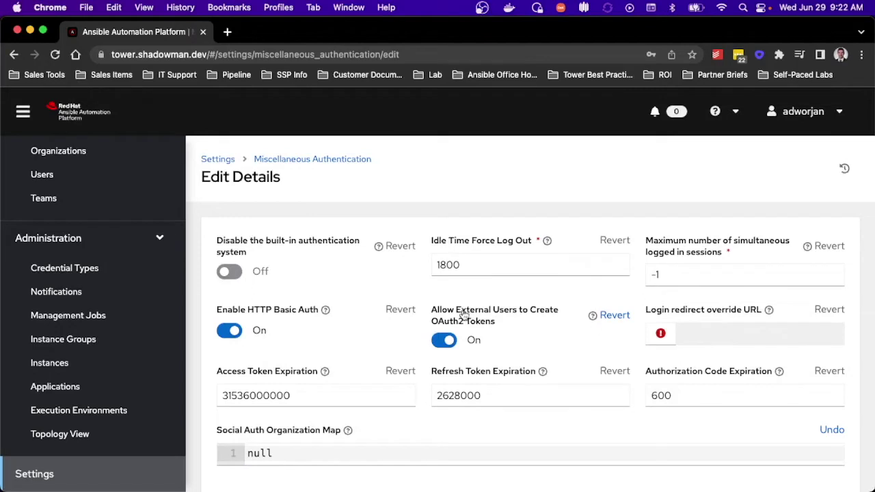
scroll(109, 239, up, 6)
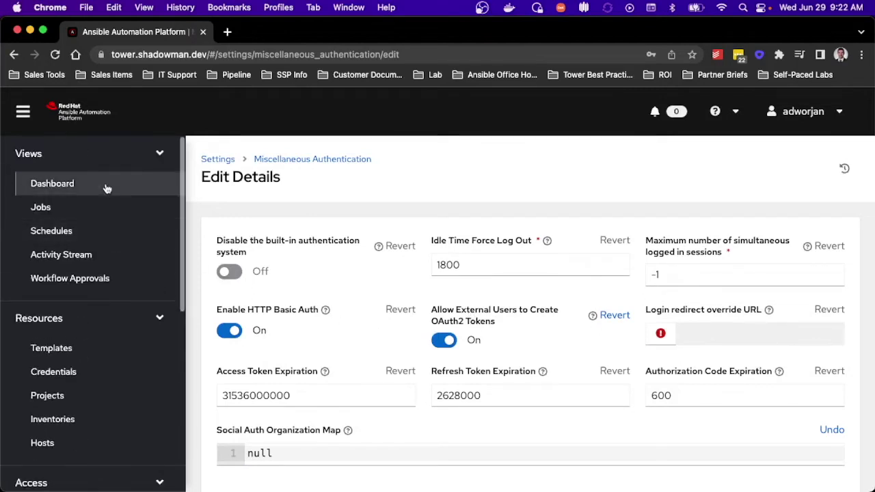
click(103, 185)
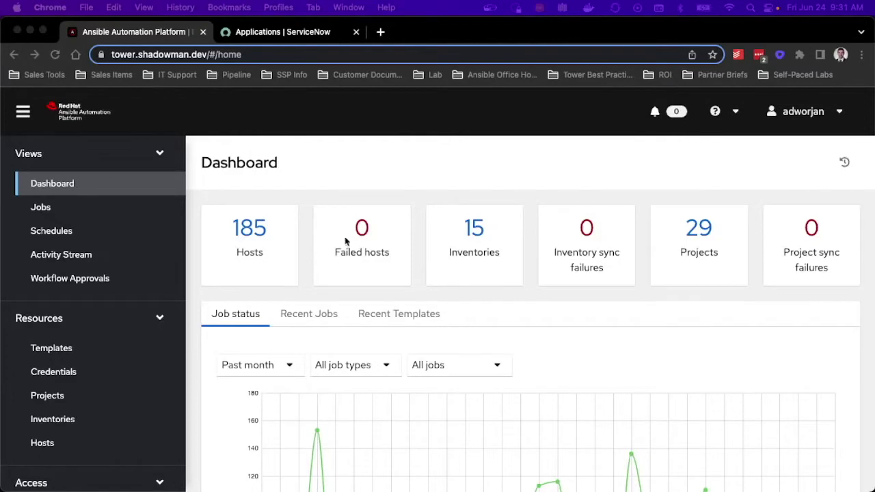
Step: Start a new application under Administration and name it ServiceNow - Ansible Spoke
scroll(172, 266, down, 10)
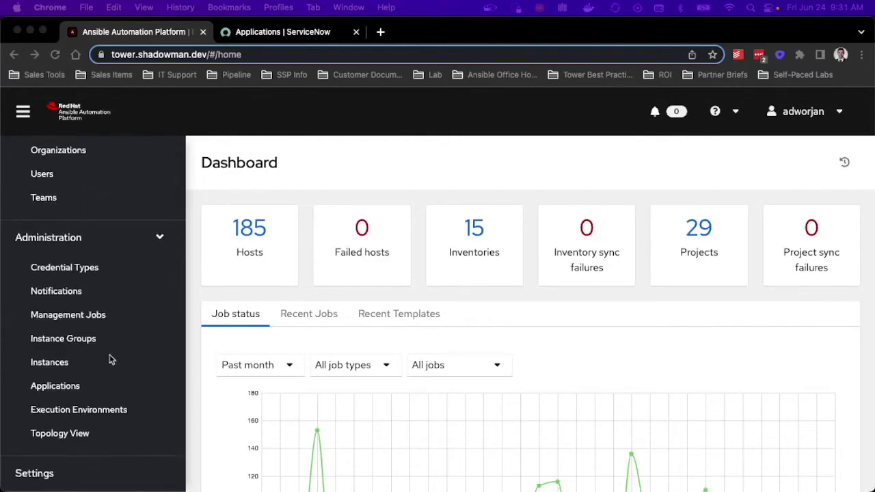
click(94, 389)
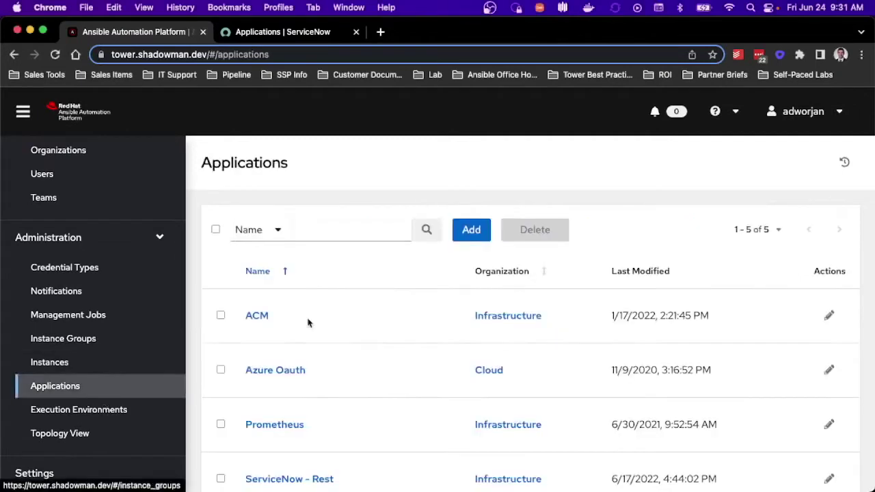
click(465, 229)
click(392, 265)
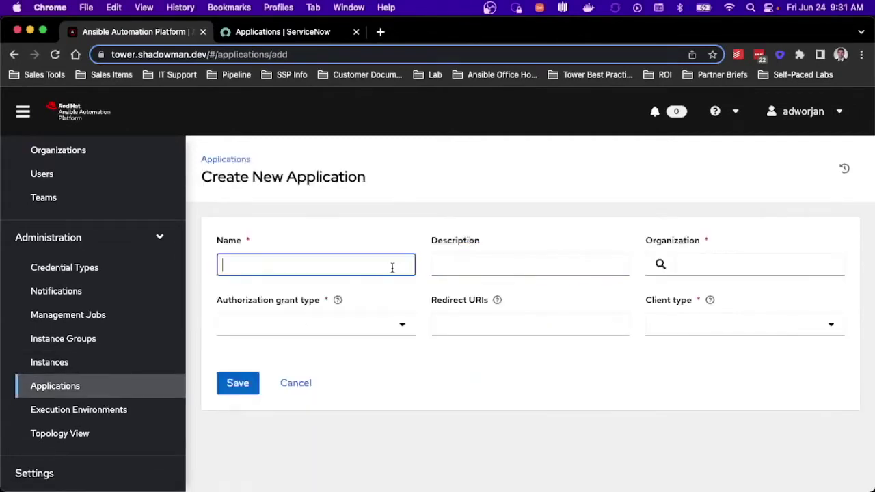
text(A)
key(BackSpace)
text(ServiceNow - Ansible Spoke)
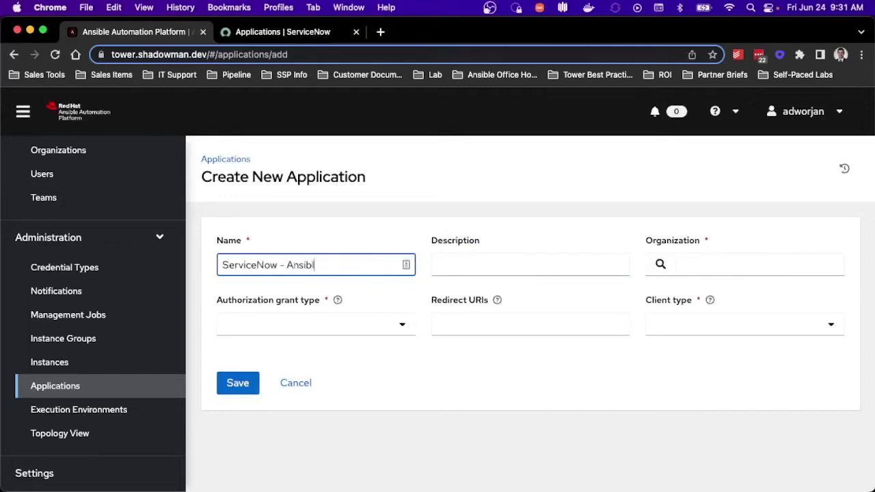
Step: Assign the new application to the Infrastructure organization
key(Tab)
key(Tab)
click(668, 265)
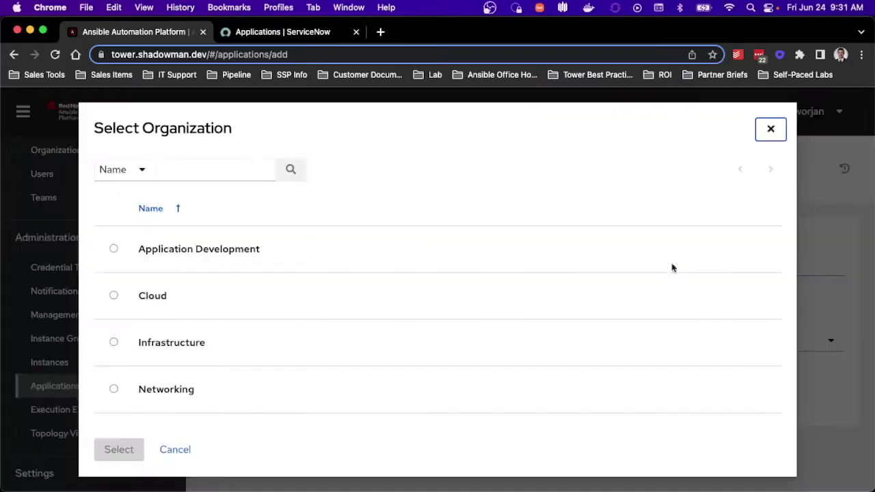
click(186, 338)
click(138, 449)
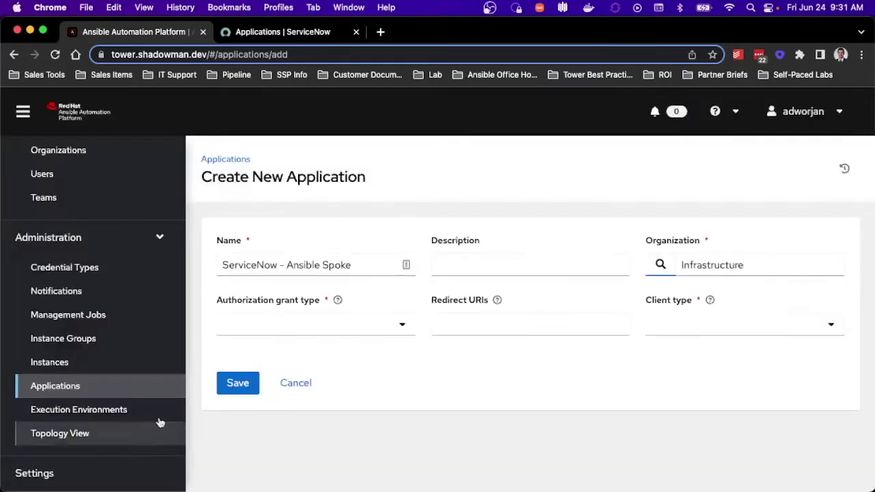
Step: Set the grant type to Authorization code and paste the ServiceNow redirect URI ending in sn_ansible_spoke/ansible_oauth_redirect
click(314, 328)
click(316, 342)
click(492, 316)
key(super+v)
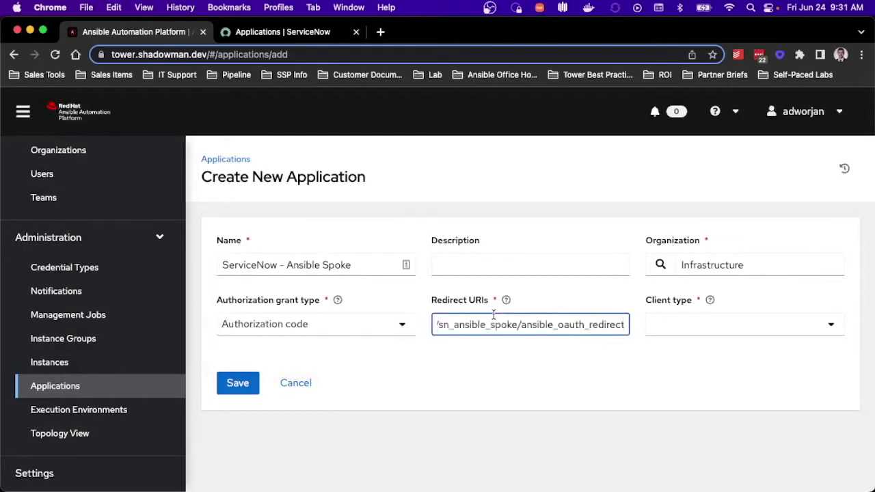
Step: Set the application's client type to Confidential and save the application
click(779, 329)
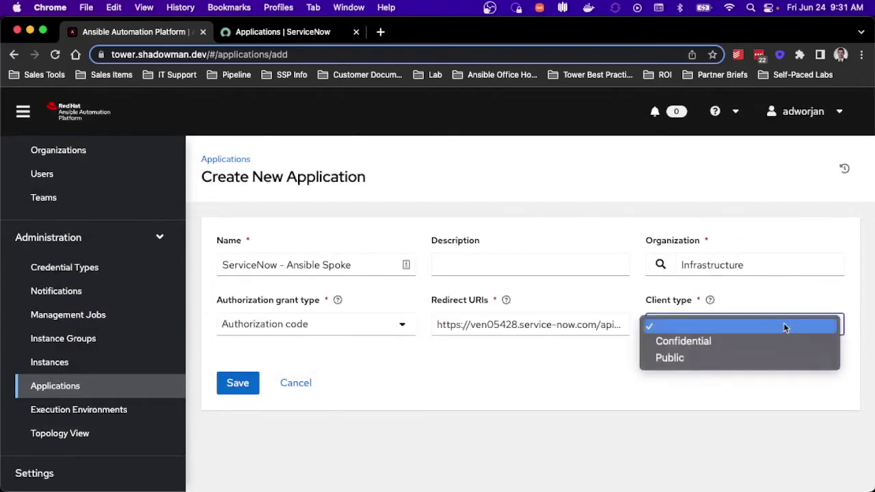
click(776, 339)
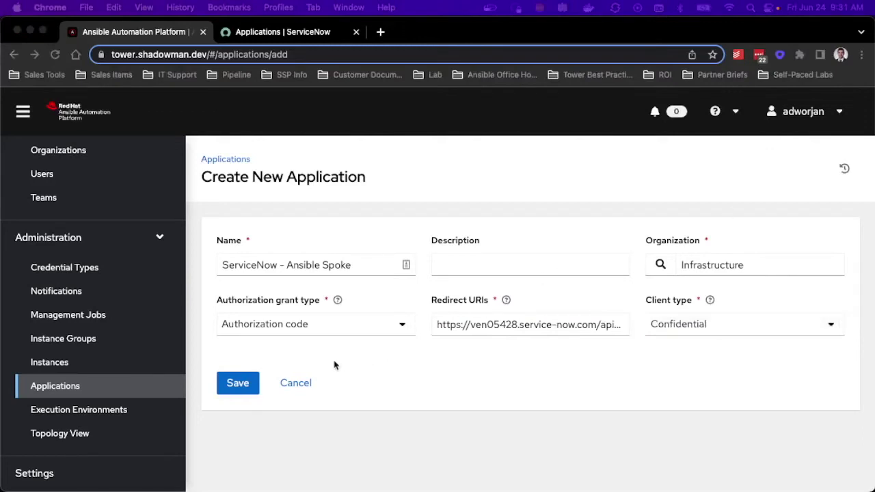
click(240, 382)
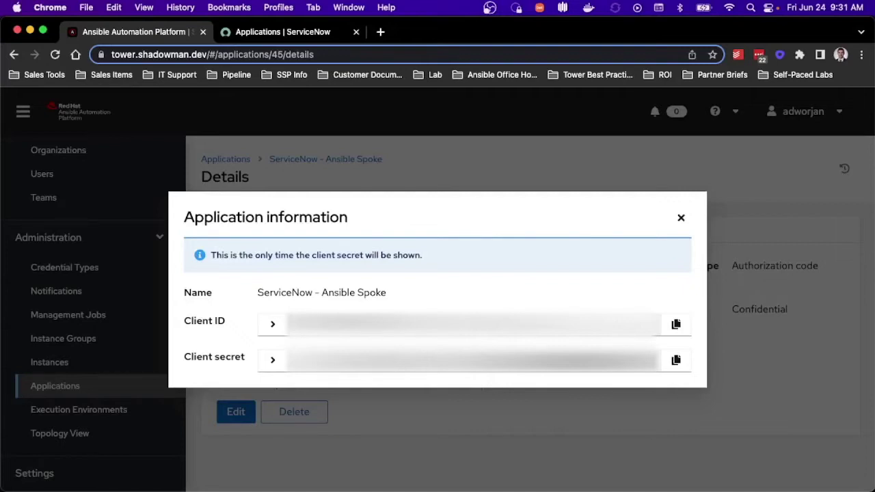
Step: Switch to ServiceNow, filter the navigator for "certi" and open the System Definition certificates list
click(258, 34)
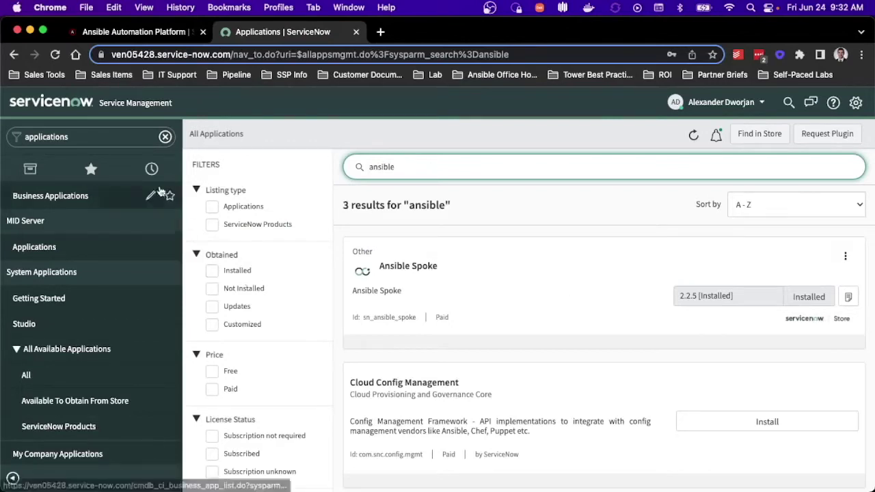
click(121, 139)
text(ce)
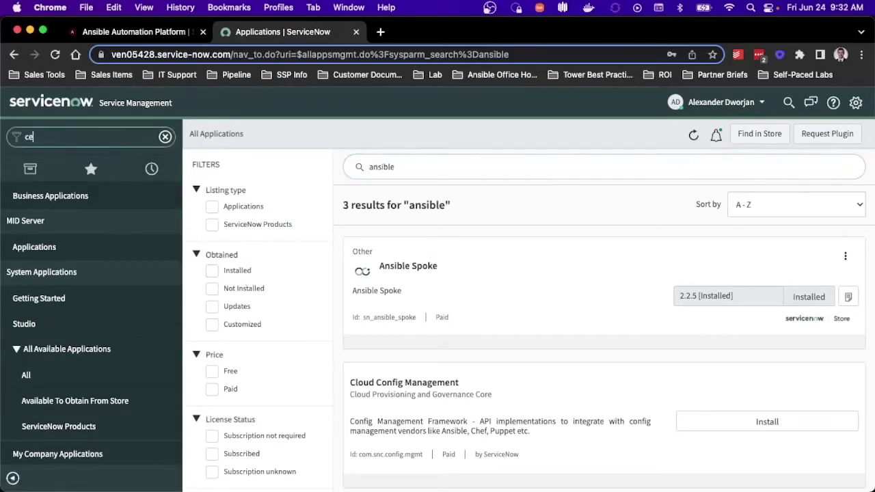
text(rti)
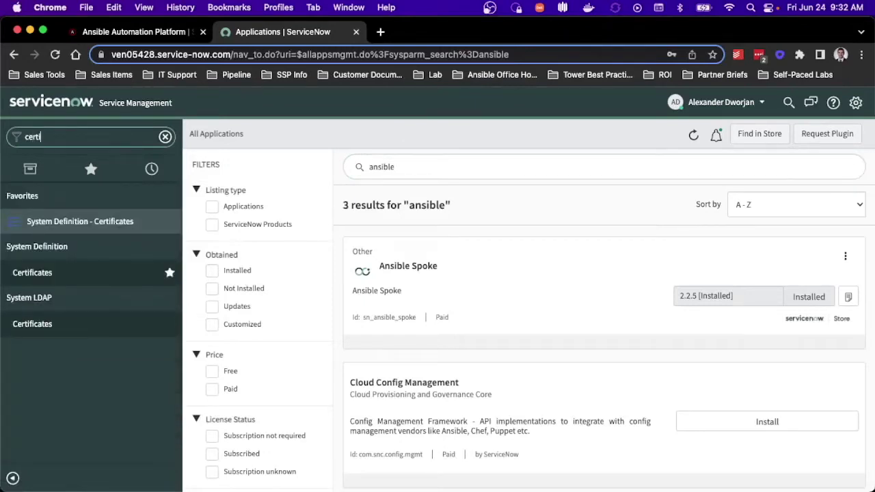
click(76, 273)
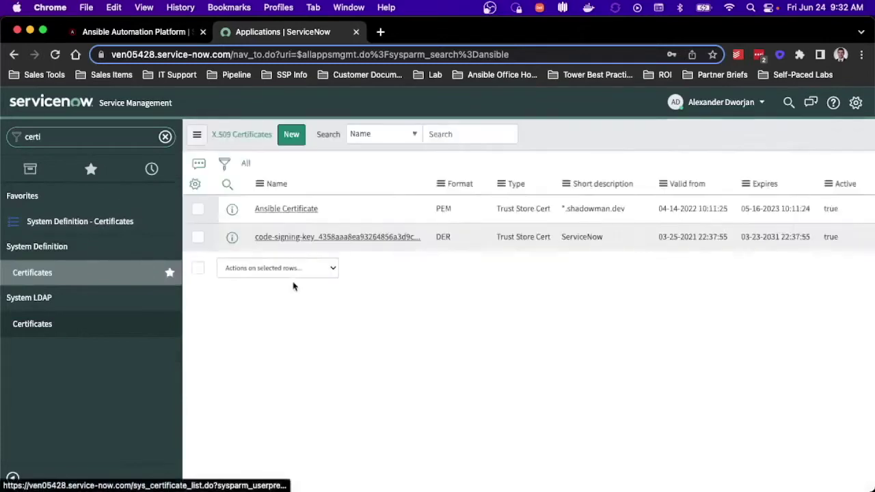
Step: View the blank form for a new X.509 certificate record and return to the certificates list
click(291, 134)
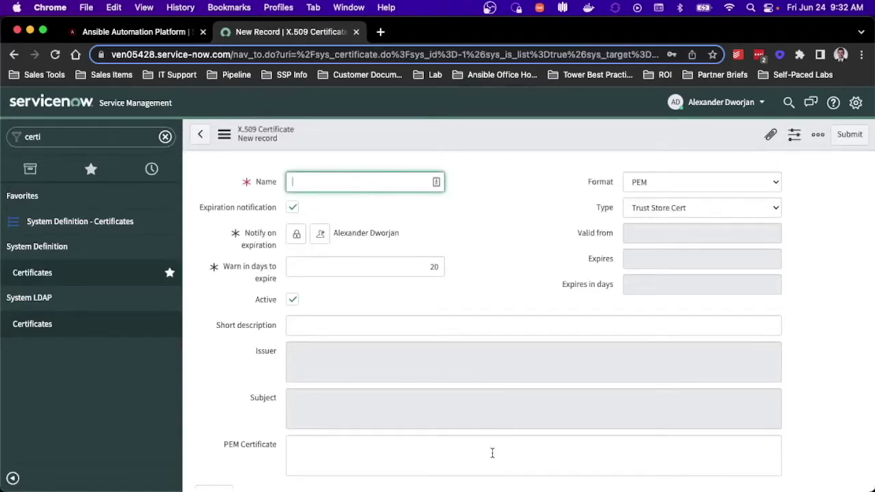
click(199, 134)
click(523, 218)
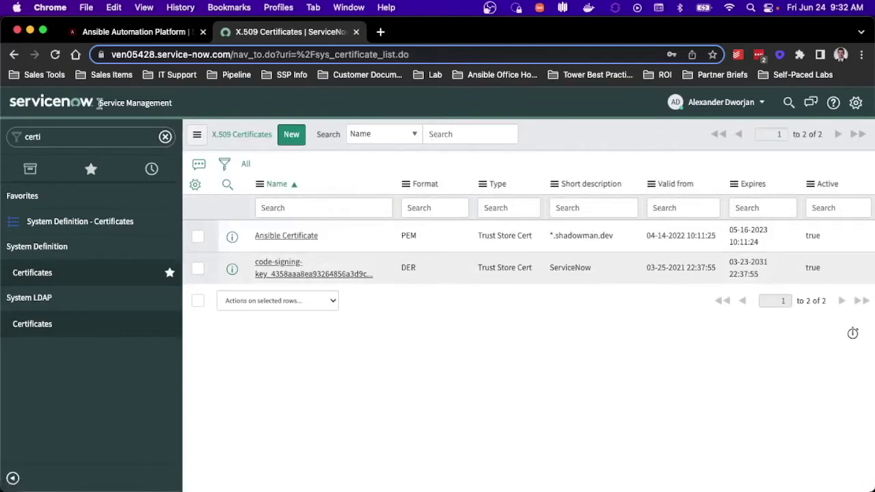
Step: Filter the navigator for "connection" and open the AnsibleTowerAlias record among the Connection & Credential Aliases
click(91, 136)
text(connection)
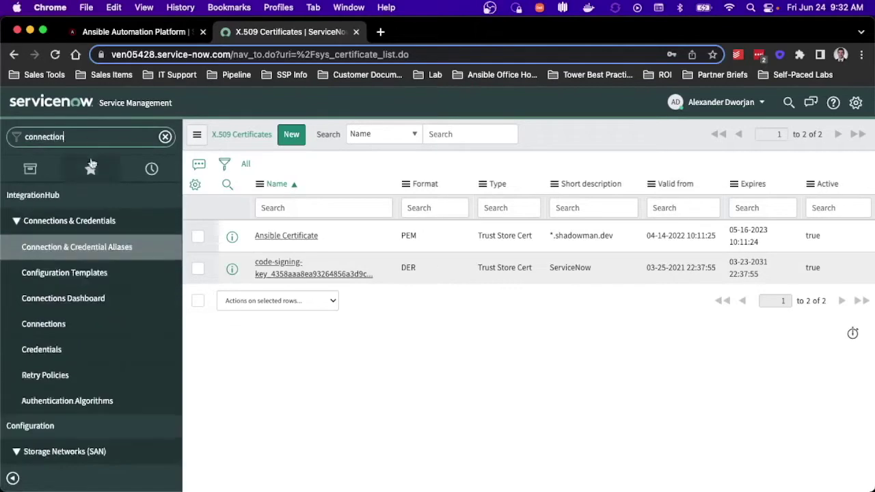
click(101, 248)
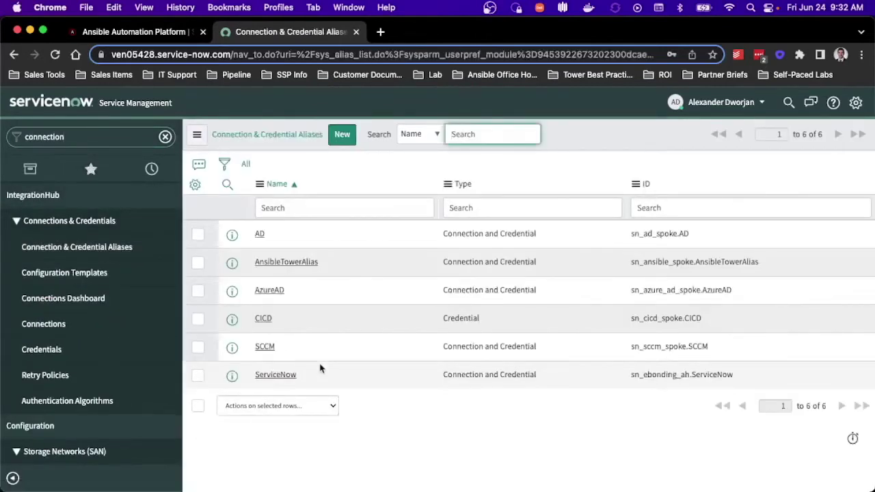
click(299, 264)
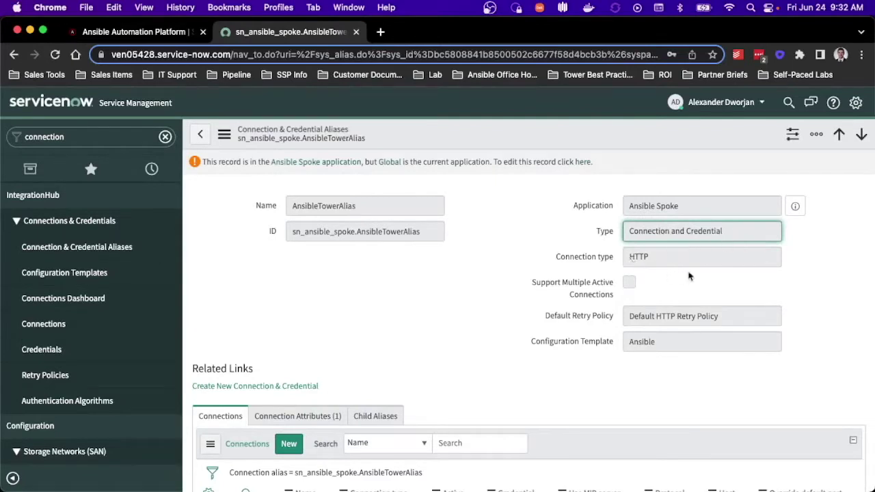
Step: Examine the related connections and connection attributes of the AnsibleTowerAlias record
scroll(690, 277, down, 1)
scroll(506, 324, down, 3)
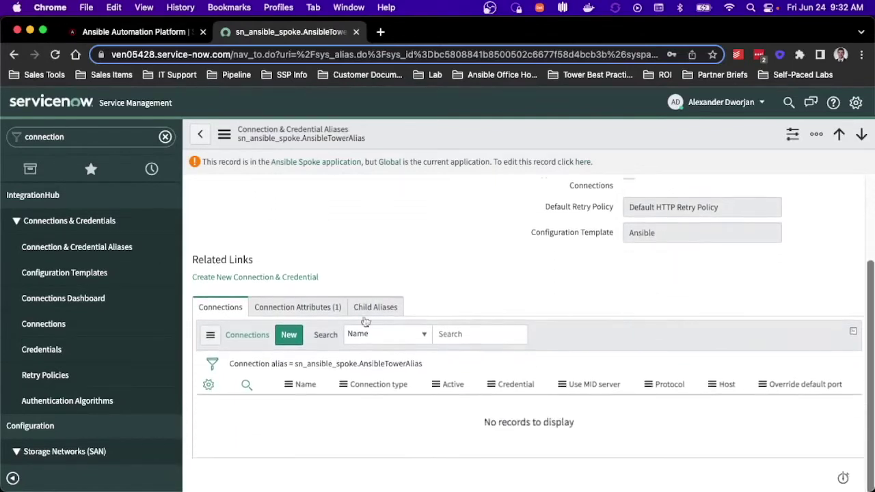
click(318, 311)
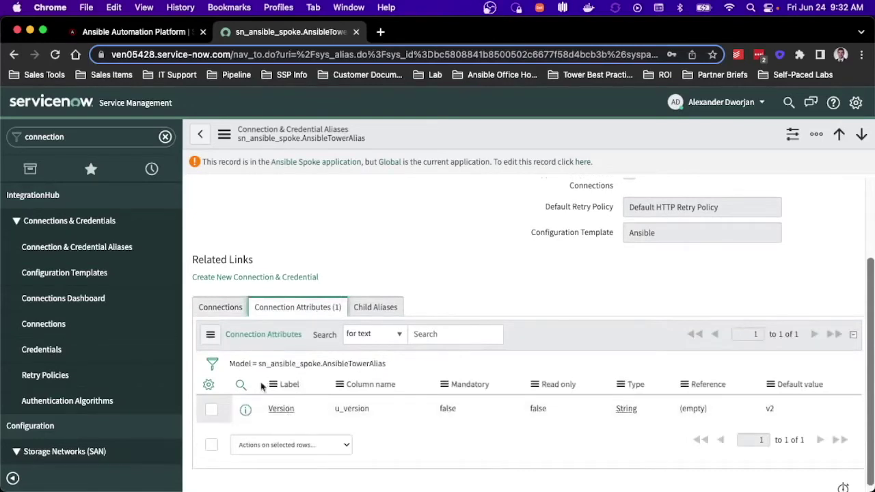
click(229, 317)
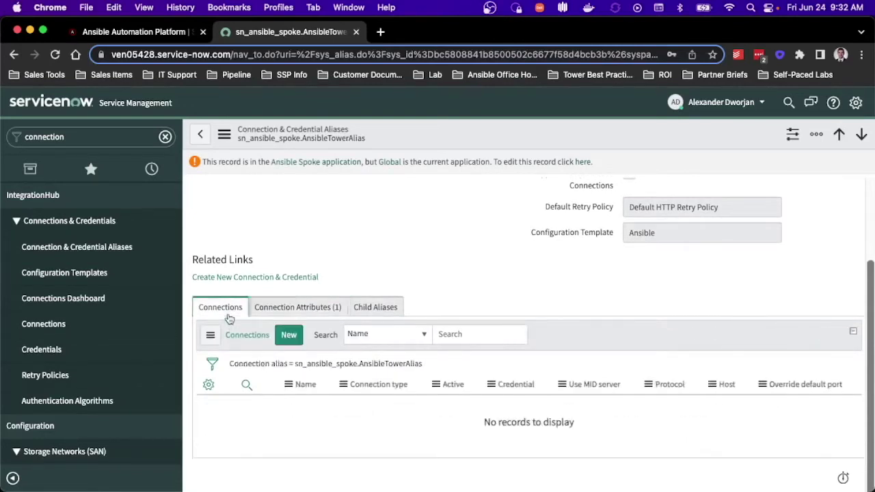
Step: Start a new connection and credential for the alias and name the connection AAP Spoke Connection
click(277, 279)
click(427, 237)
triple_click(498, 243)
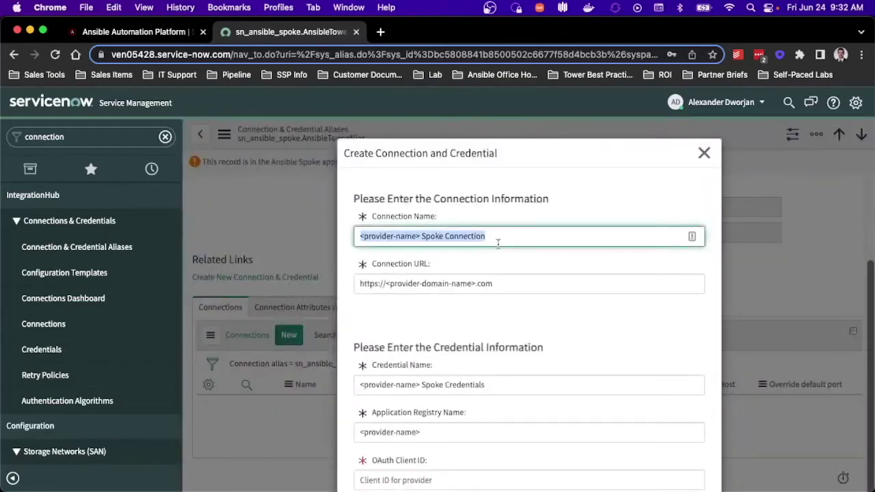
text(AAP)
click(504, 267)
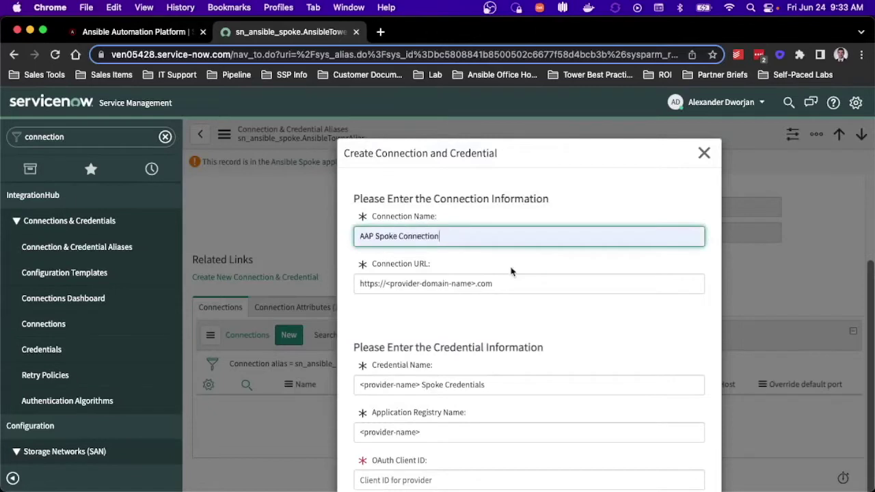
click(431, 284)
triple_click(429, 283)
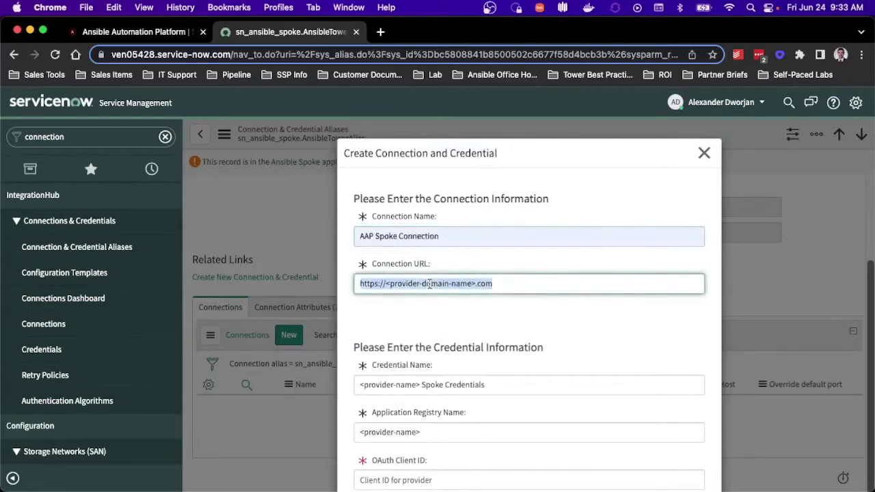
text(https://tower.shadowman.dev)
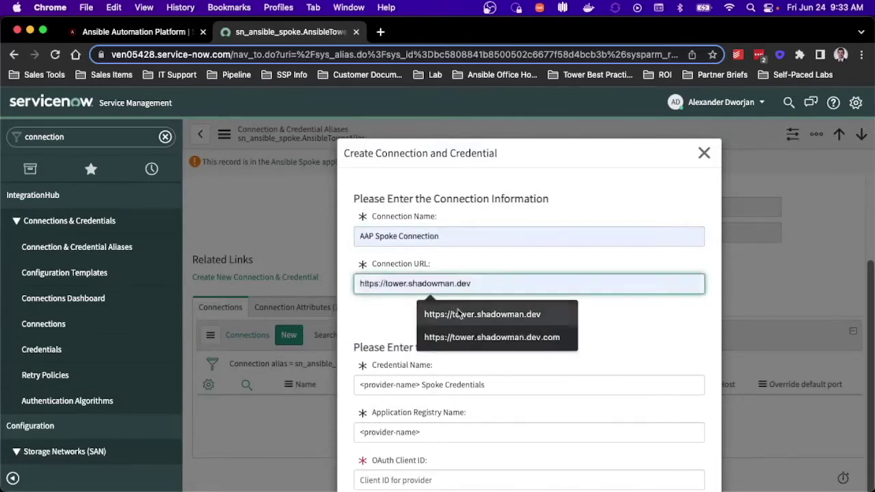
click(456, 314)
Step: Set the credential name to AAP Spoke Credentials and the application registry name to AAP Spoke Registry
scroll(458, 312, down, 1)
triple_click(455, 332)
text(A)
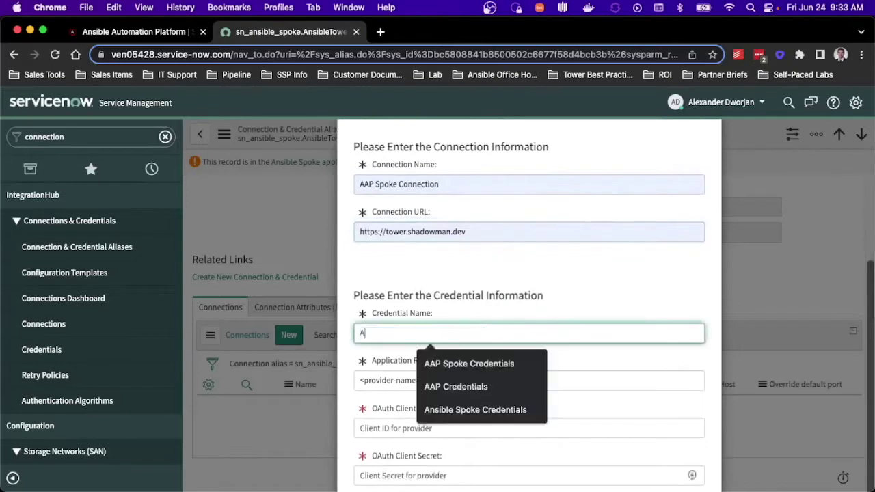
click(466, 362)
scroll(465, 362, down, 1)
click(465, 374)
text(AAP Spoke)
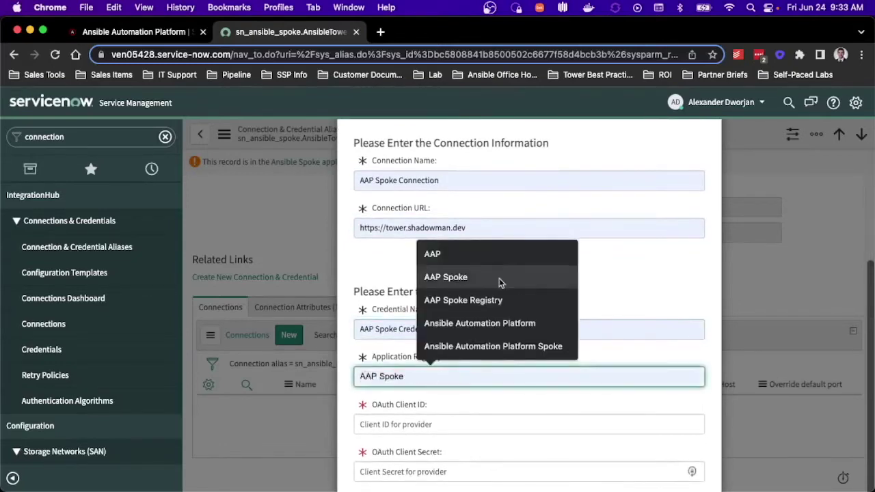
click(499, 298)
Step: Copy the client ID of the Ansible Automation Platform application and paste it as the OAuth Client ID in ServiceNow
scroll(488, 308, down, 2)
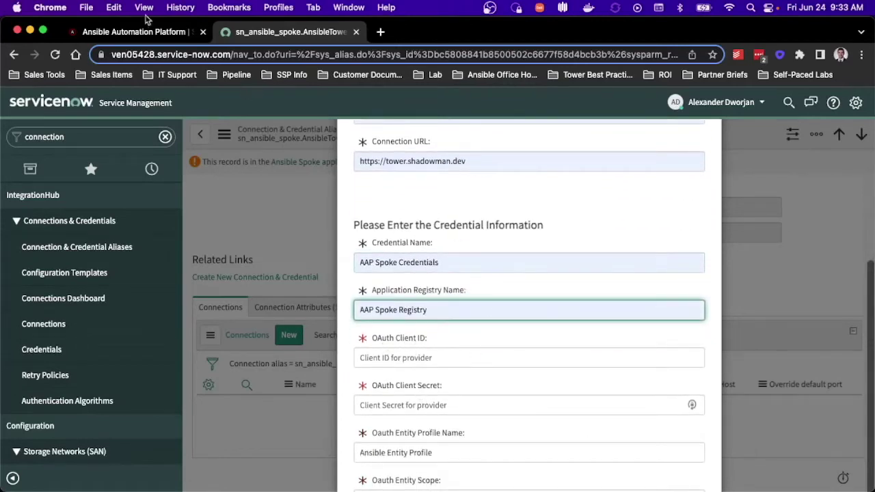
click(154, 36)
click(676, 325)
click(290, 32)
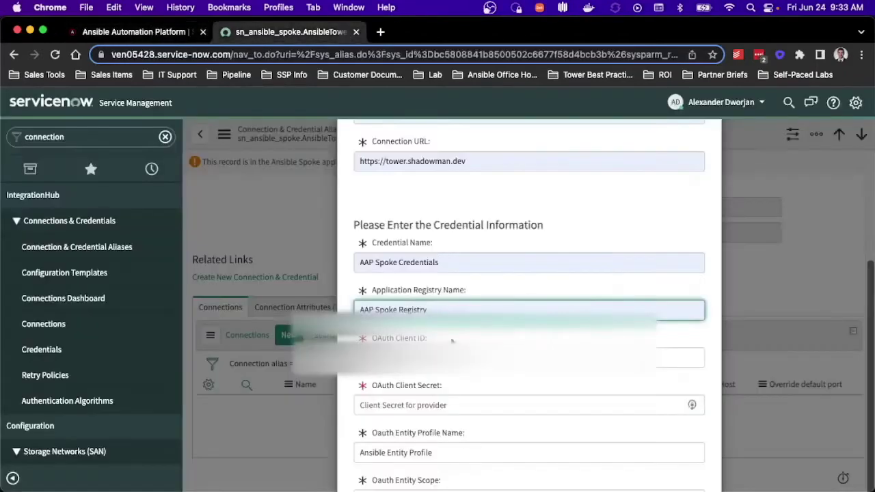
click(478, 358)
key(super+v)
Step: Copy the application's client secret from Ansible Automation Platform and paste it as the OAuth Client Secret in ServiceNow
click(180, 34)
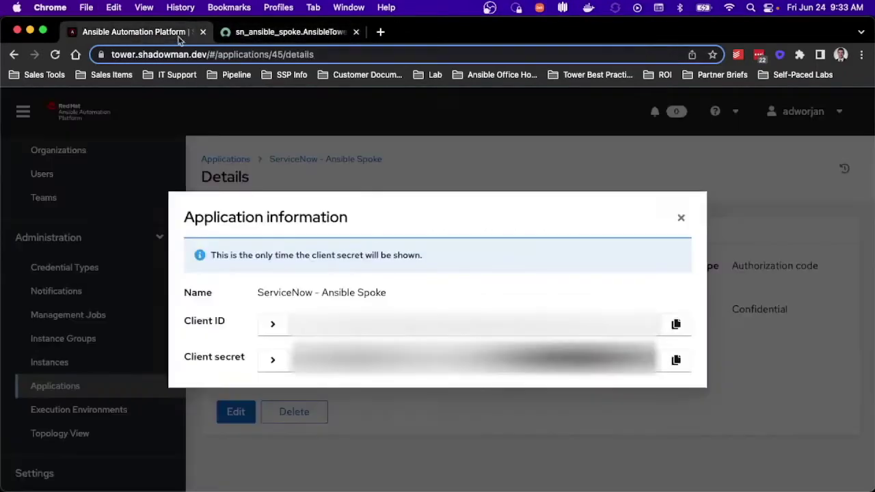
click(676, 359)
click(291, 31)
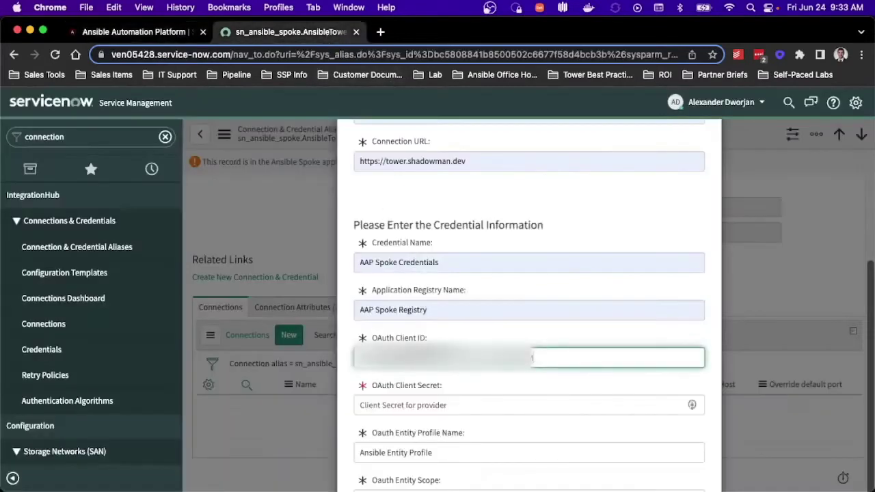
click(439, 402)
key(super+v)
scroll(439, 401, down, 2)
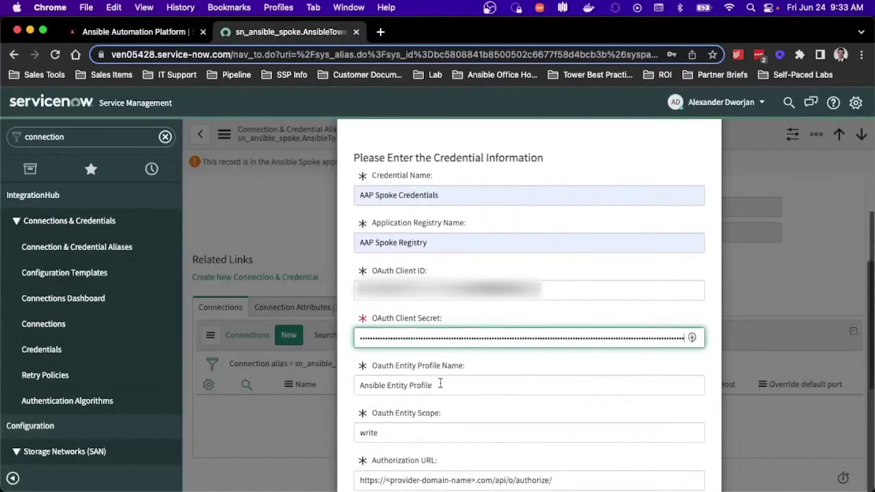
scroll(430, 390, down, 2)
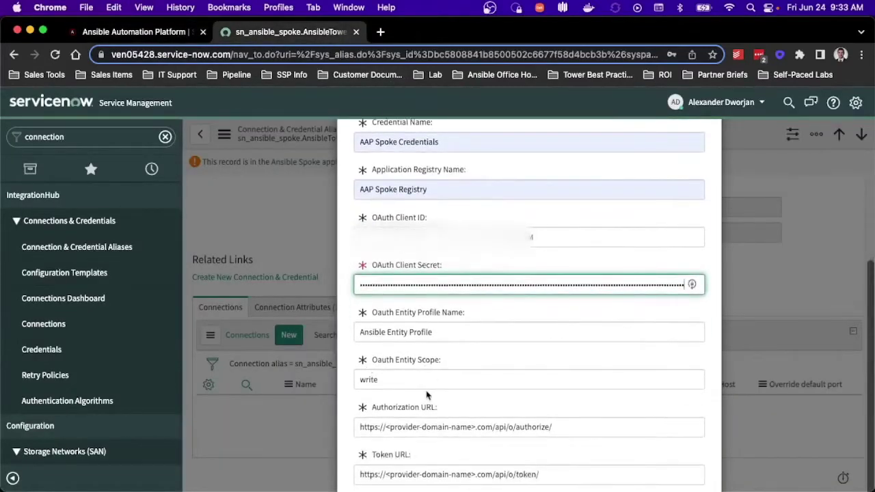
triple_click(433, 433)
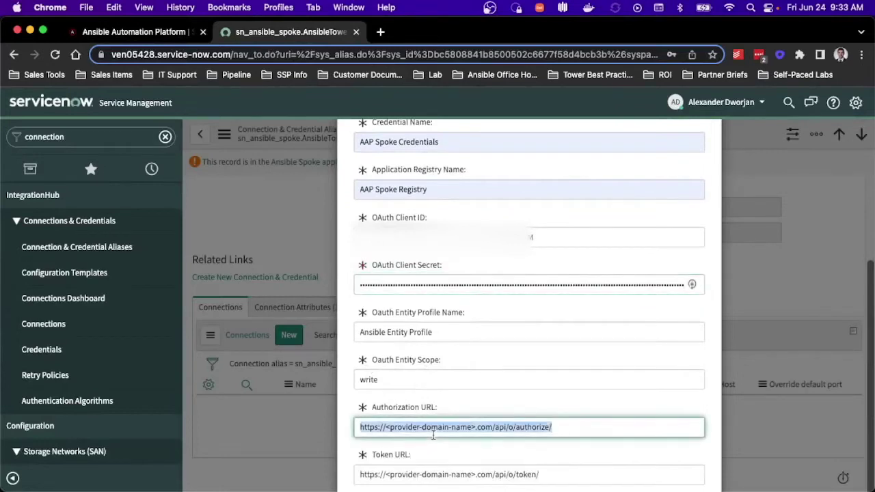
text(hadowman.dev)
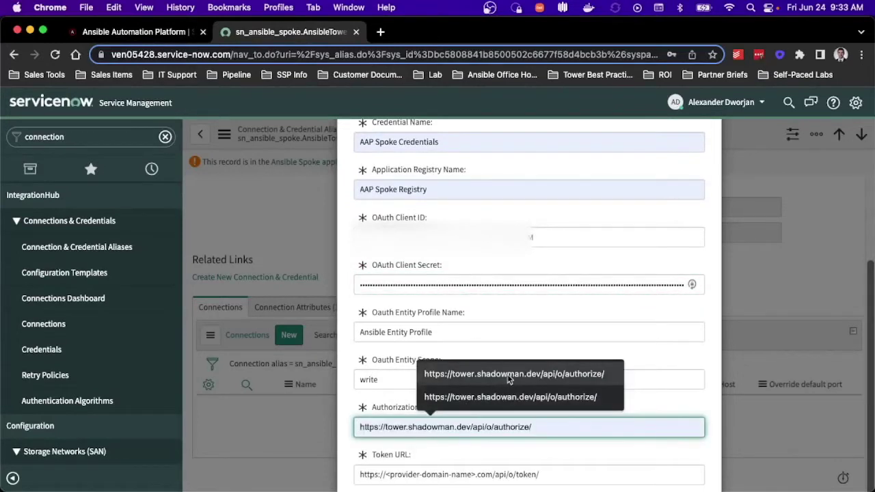
click(513, 374)
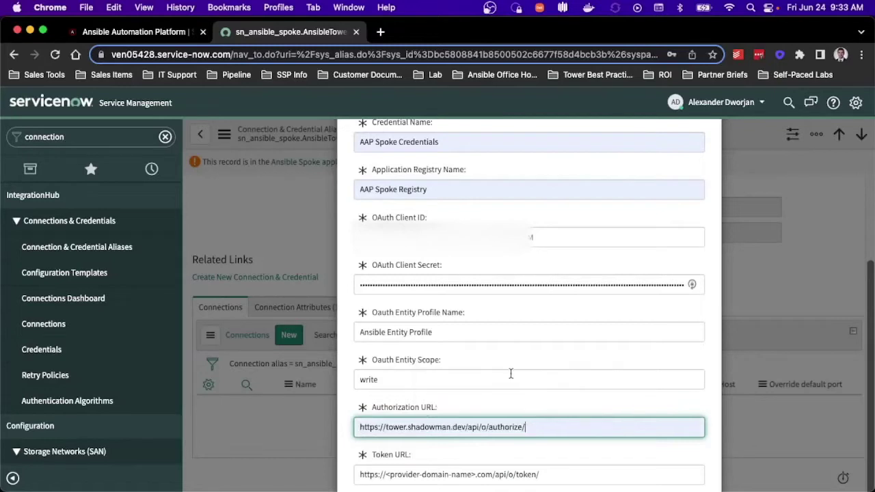
scroll(512, 372, down, 3)
triple_click(509, 372)
text(hadowman.dev)
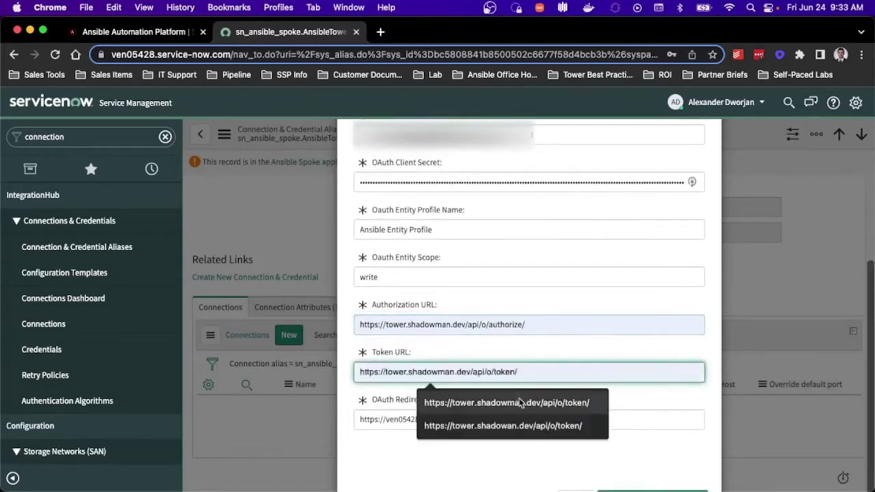
click(513, 403)
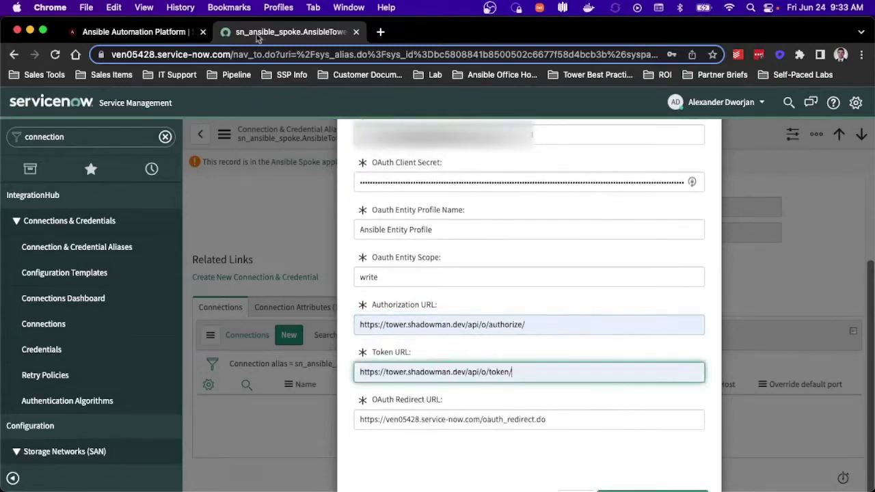
Step: Copy the redirect URI from the Ansible Automation Platform application details and replace the OAuth Redirect URL in ServiceNow with it
click(130, 32)
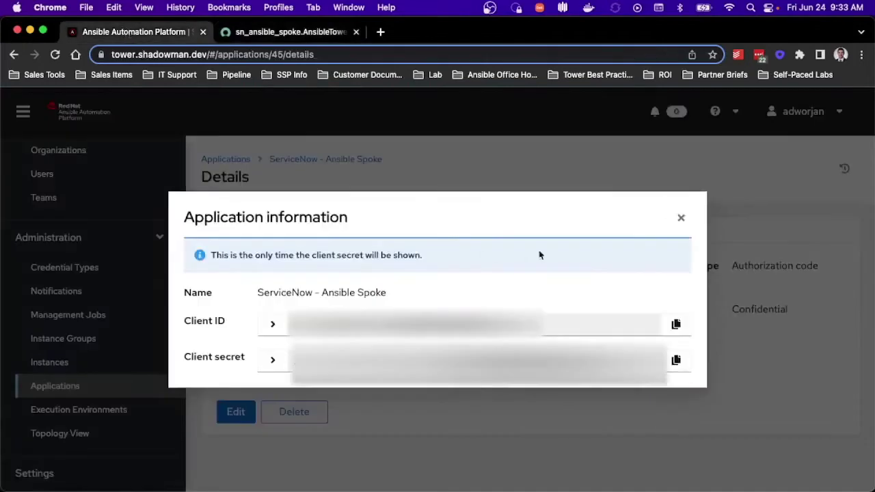
click(681, 217)
mouse_move(515, 354)
mouse_down()
mouse_move(479, 305)
mouse_move(467, 303)
mouse_move(515, 333)
mouse_move(528, 357)
mouse_up()
key(super+c)
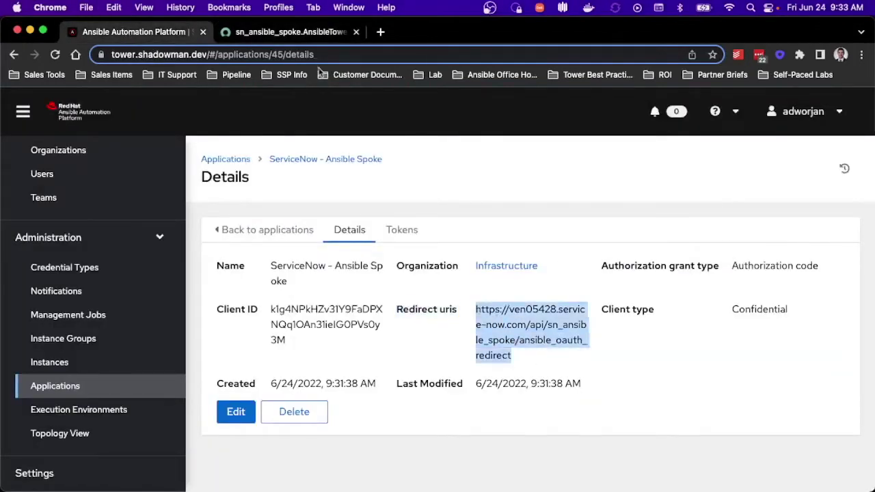
key(ctrl+Tab)
click(517, 419)
key(super+a)
key(super+v)
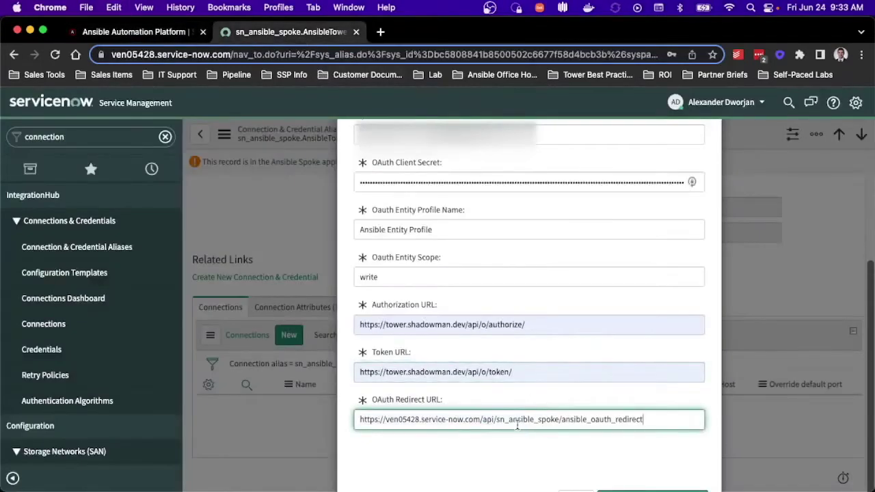
scroll(557, 395, down, 1)
scroll(558, 395, down, 1)
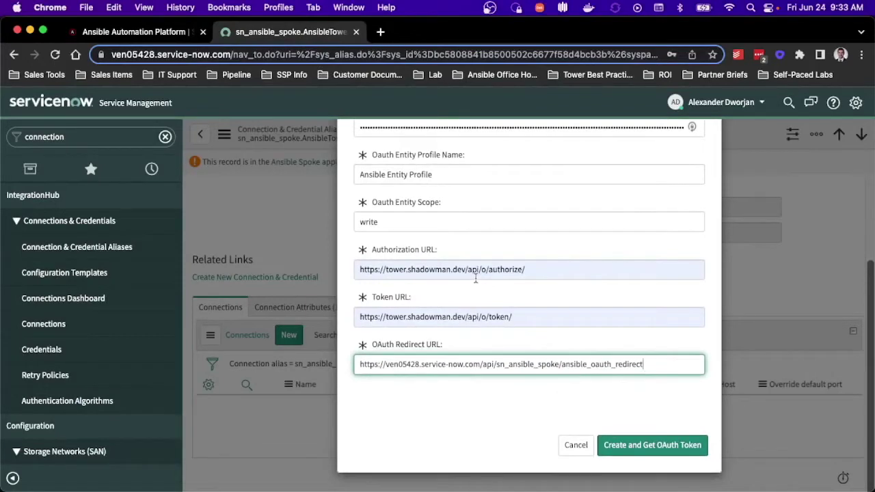
Step: Switch to Ansible Automation Platform and log out of the current user account
key(ctrl+Tab)
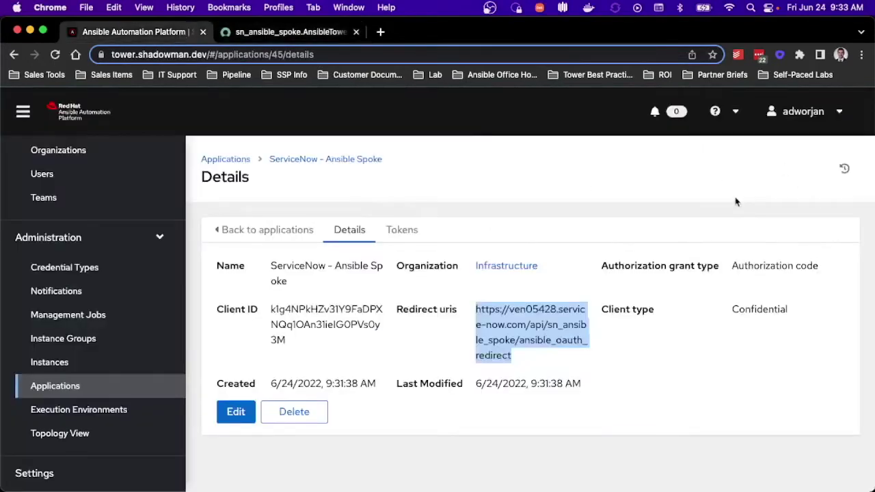
click(758, 171)
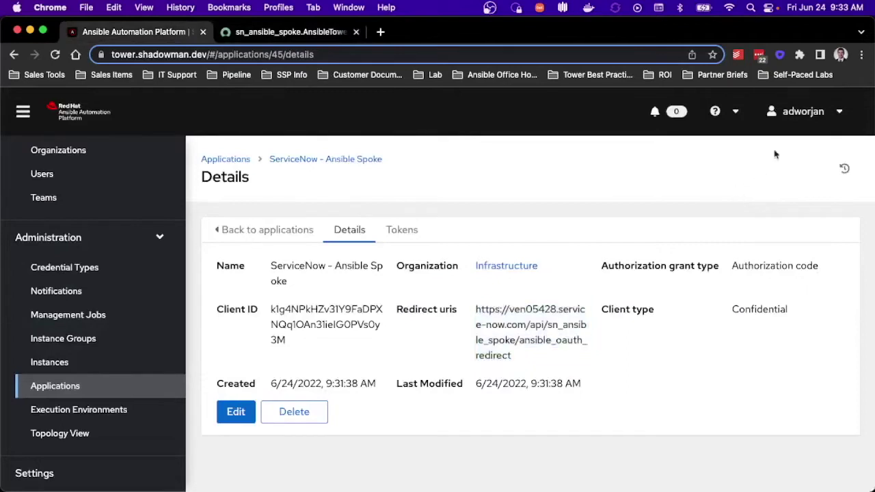
click(803, 116)
click(804, 168)
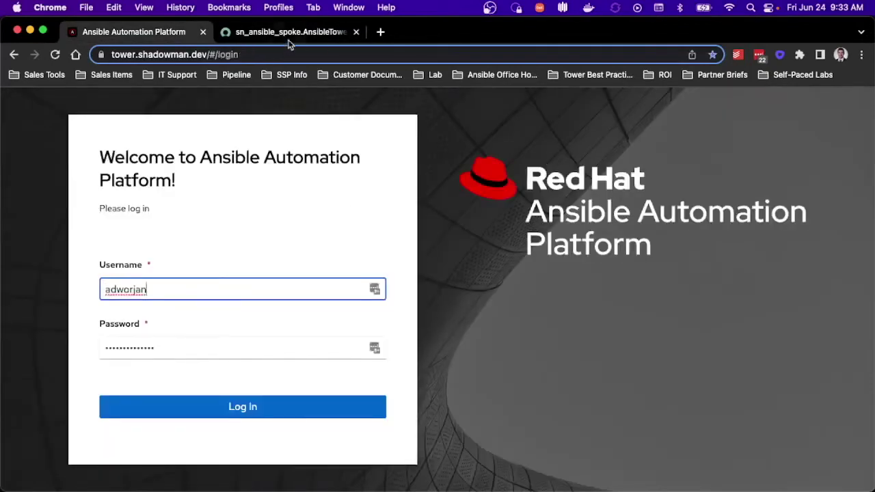
Step: Create the connection in ServiceNow with an OAuth token request, and log in as servicenow with the account password
click(293, 36)
click(665, 446)
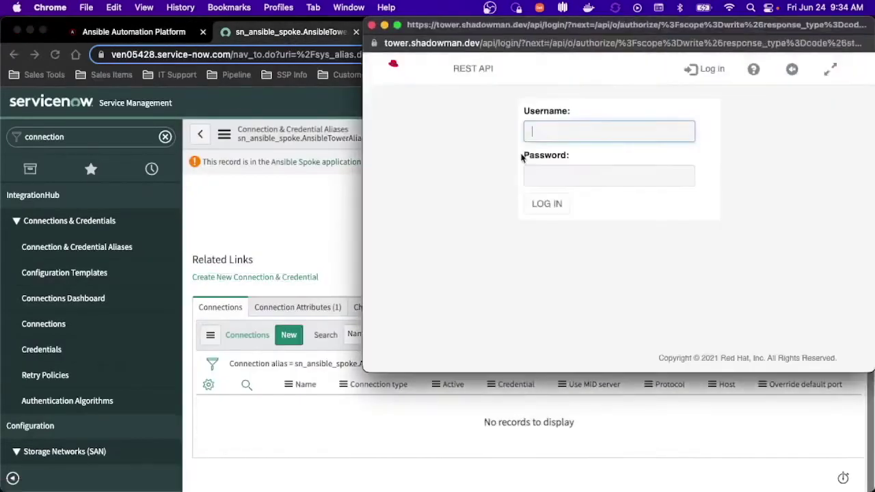
double_click(560, 128)
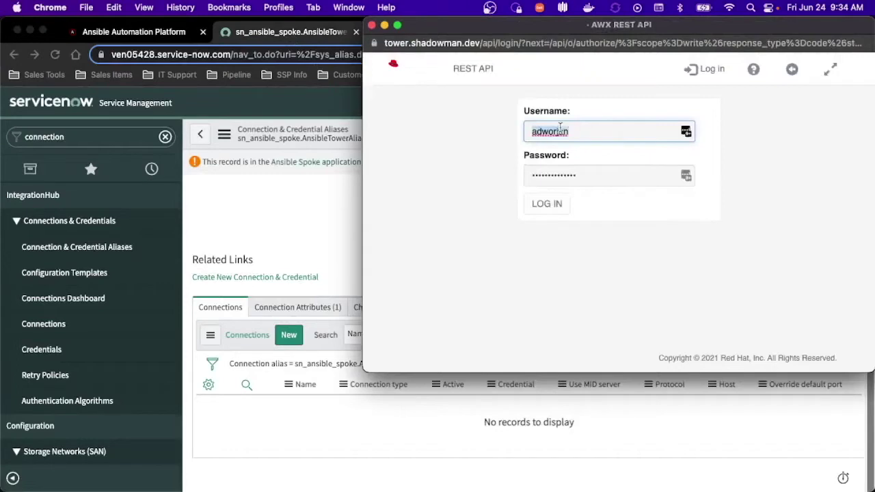
text(servicenow)
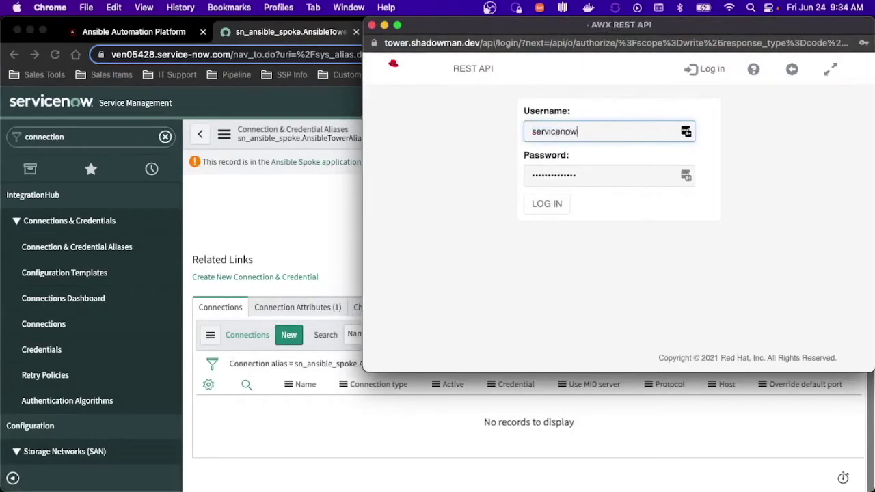
key(Tab)
text(r)
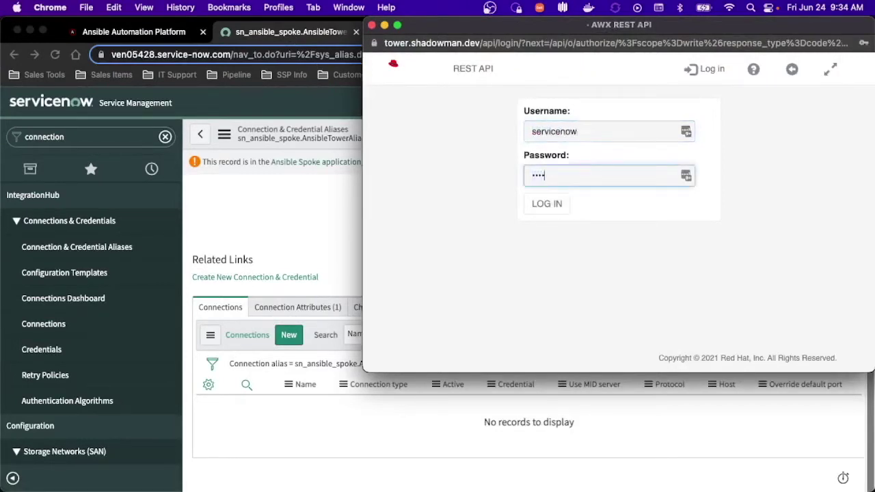
key(Return)
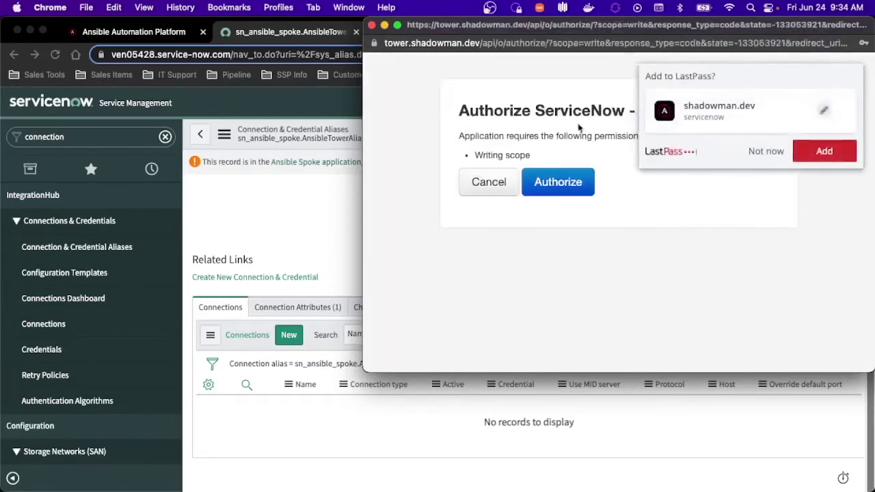
Step: Decline saving the login, authorize ServiceNow - Ansible Spoke for the writing scope, and close the authorization window
click(759, 151)
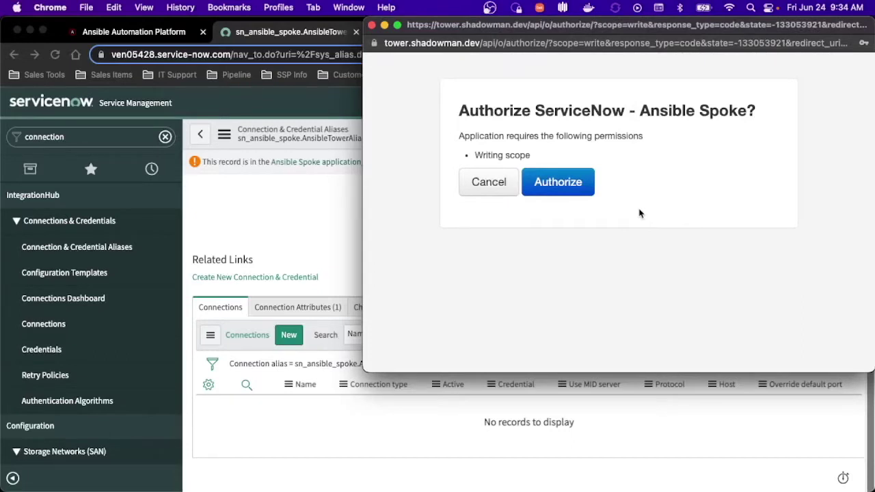
click(559, 184)
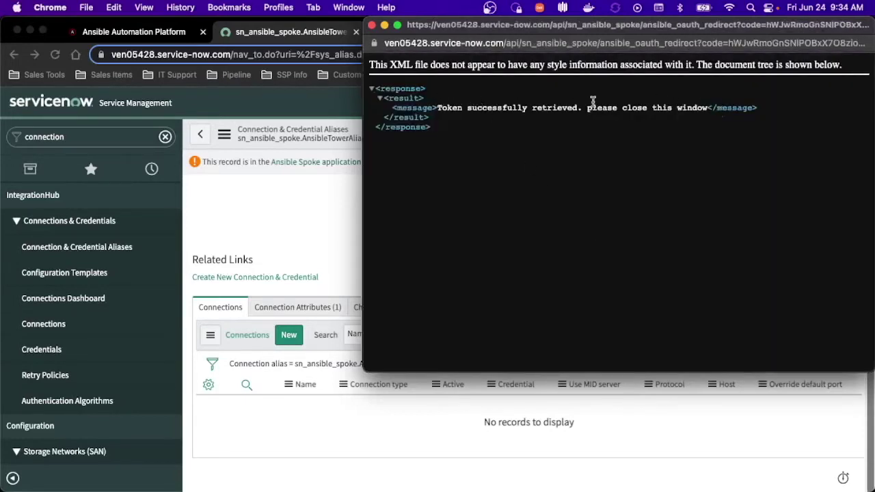
click(373, 25)
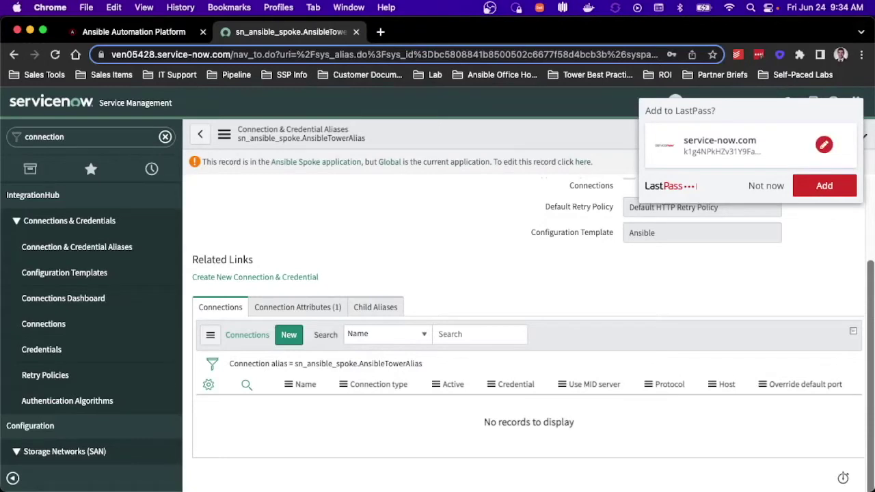
Step: Find Maintain Items in the navigator and create a new catalog item named AAP Ansible Spoke Patch
click(165, 137)
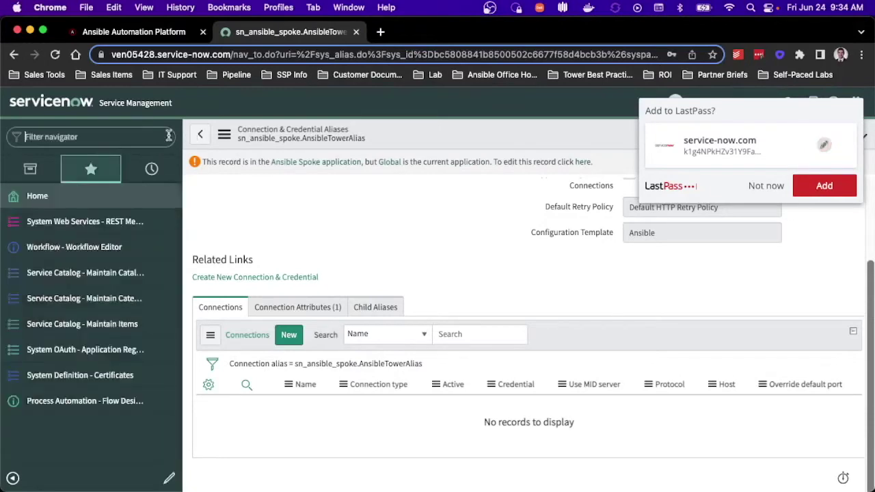
text(maintain)
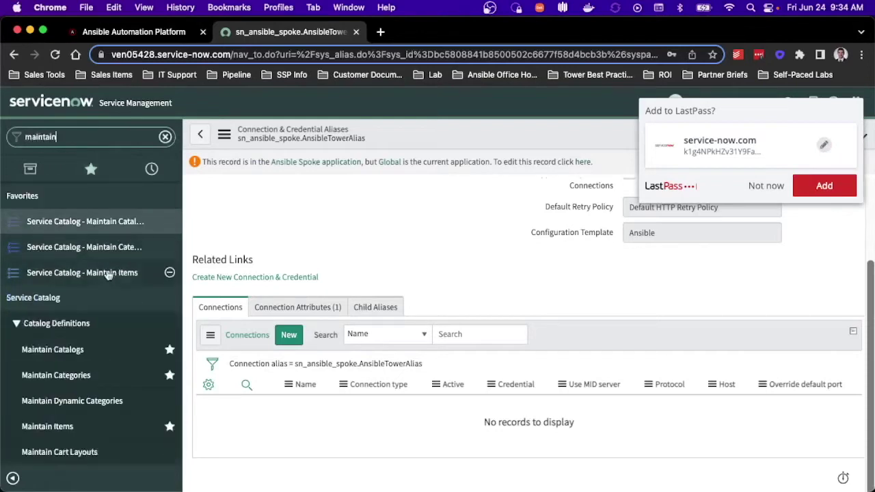
click(64, 426)
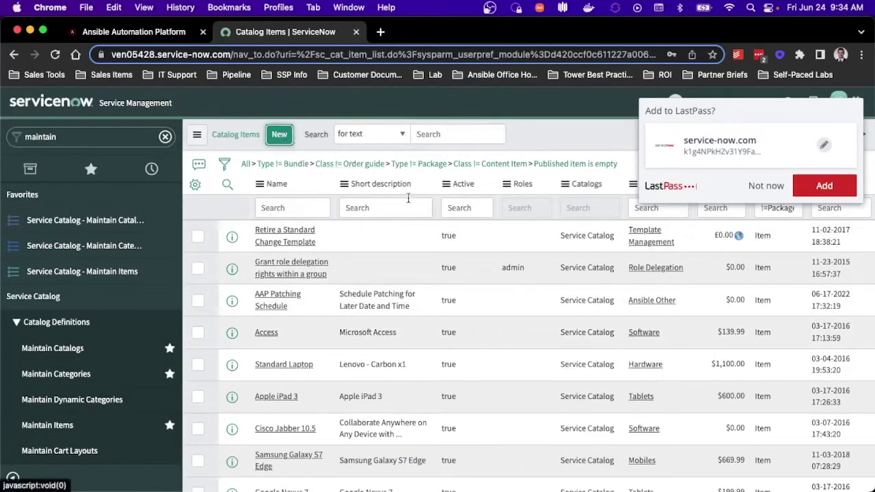
key(Return)
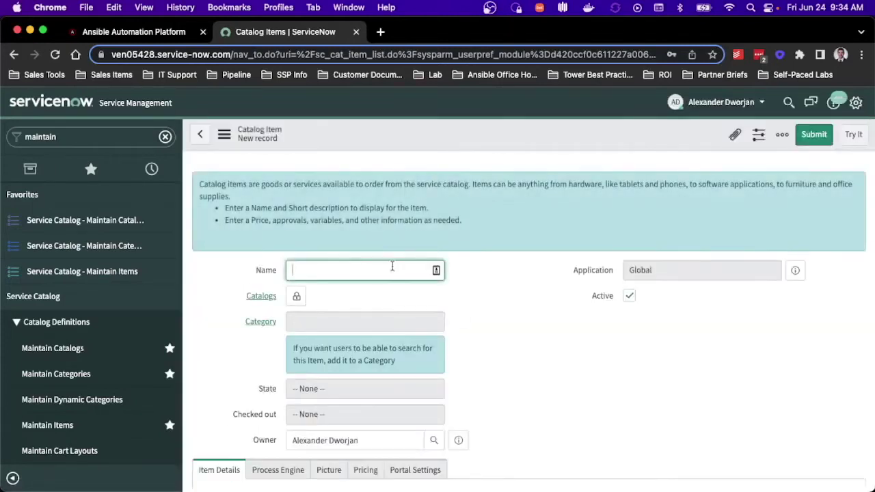
text(AAP Ansible Spoke Patch)
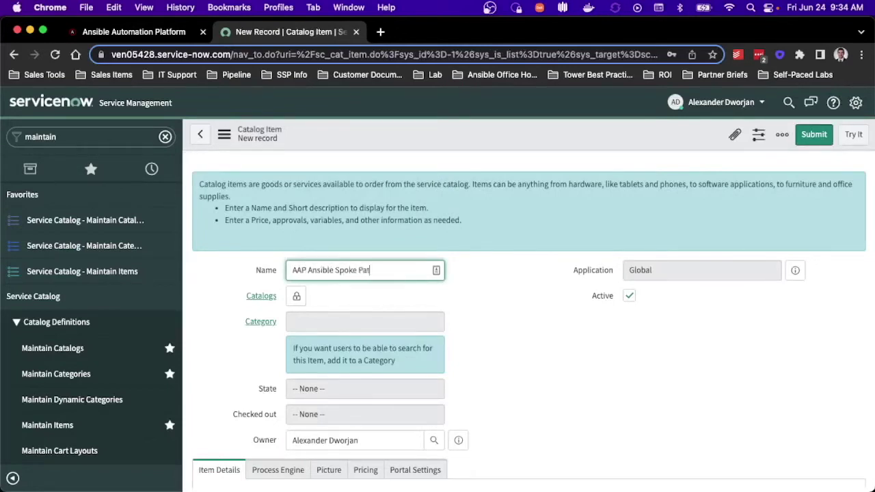
Step: Assign the catalog item to the Service Catalog and set its category to Ansible Other
click(297, 296)
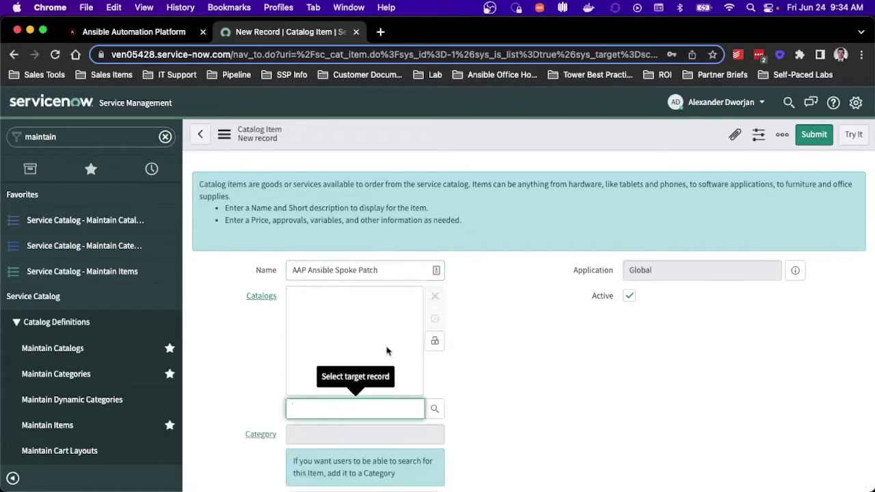
text(Ser)
click(378, 319)
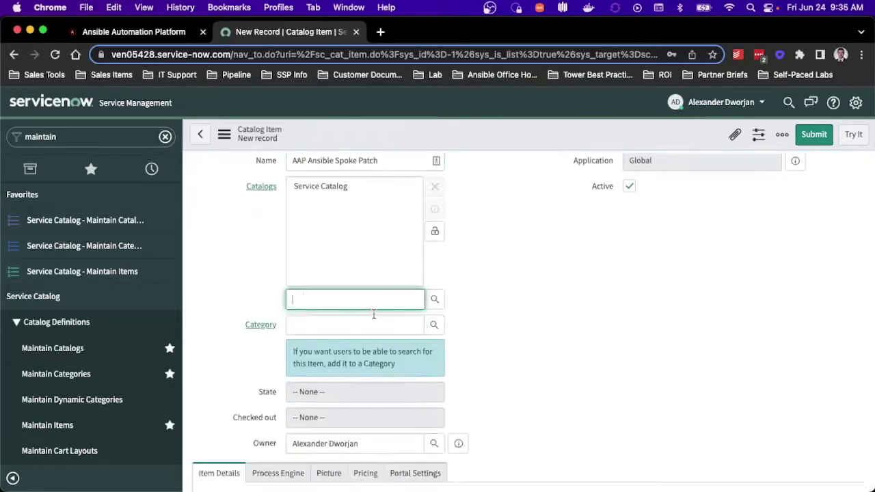
text(Ansible)
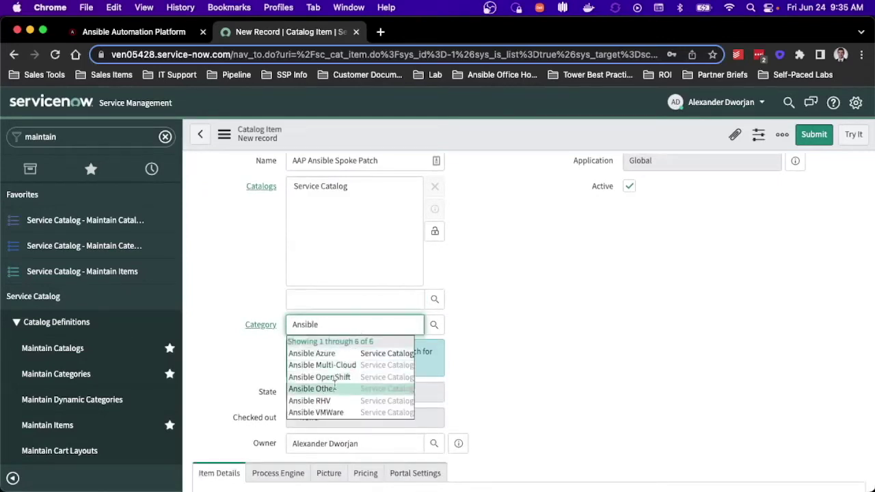
click(324, 388)
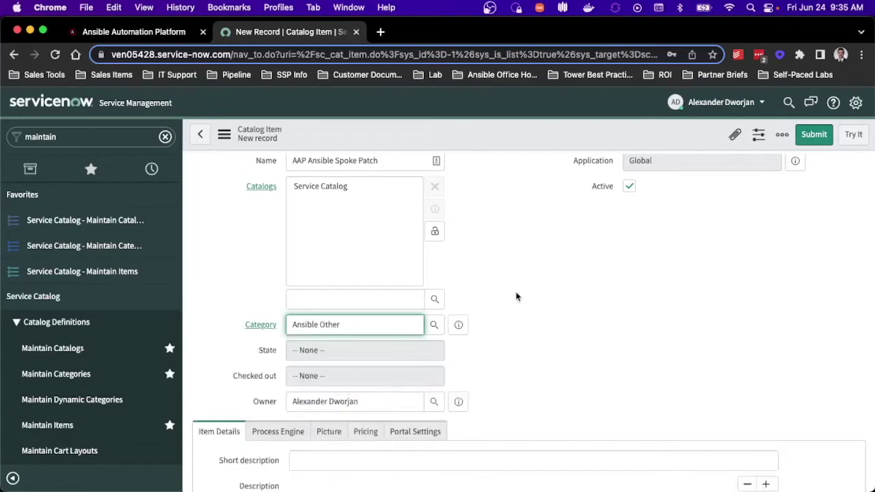
Step: Set the catalog item's short description to "Patching using Ansible Spoke" and save the record
scroll(518, 294, down, 3)
click(401, 279)
text(Oat)
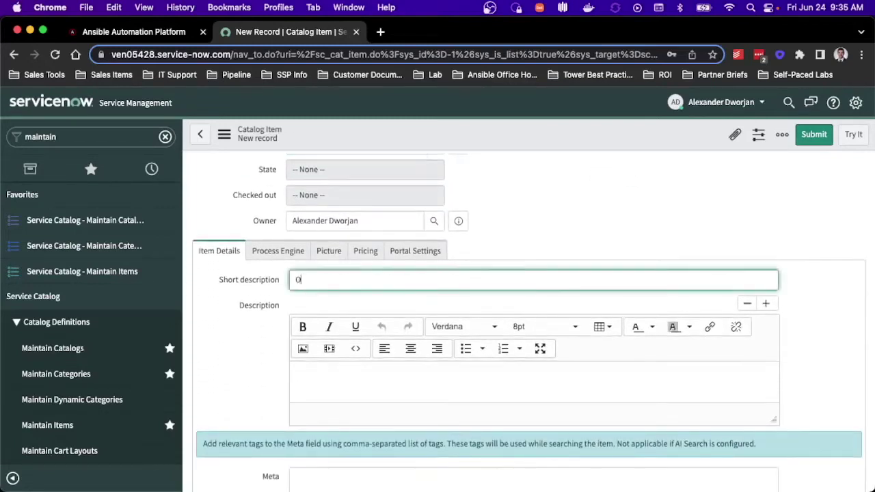
text(atching using Ansible Spoke)
right_click(575, 143)
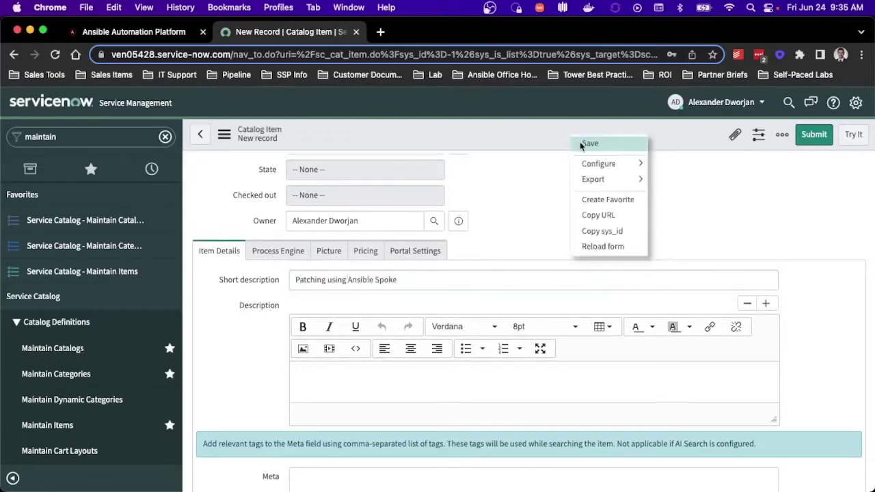
click(590, 144)
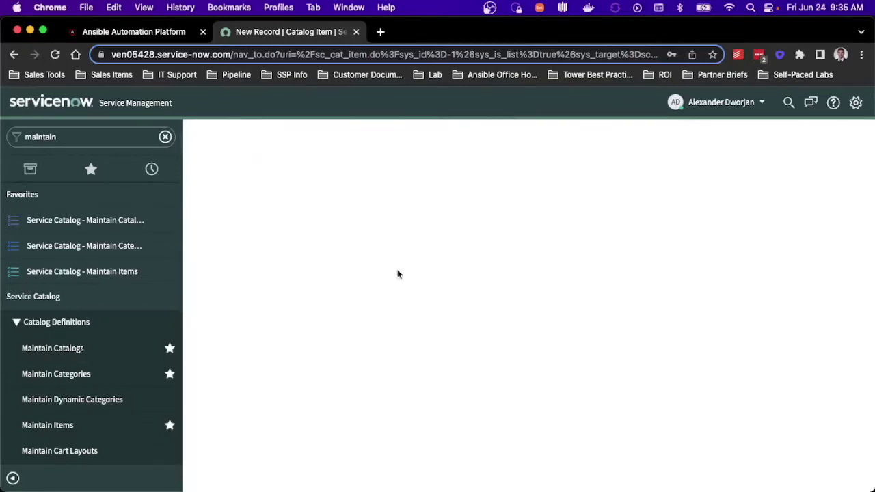
Step: Create a single-line text variable on the catalog item with question "What packages would you like to exclude?" and name exclude
scroll(405, 274, down, 10)
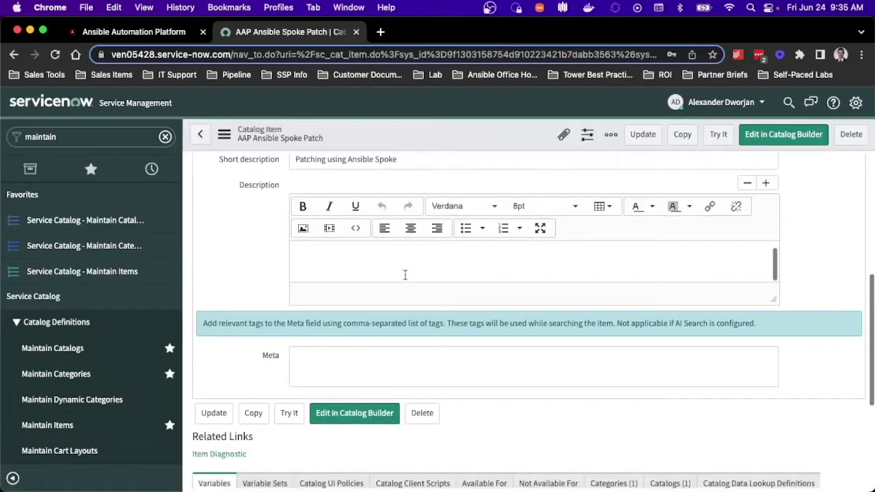
scroll(226, 456, down, 3)
scroll(276, 443, down, 2)
click(277, 362)
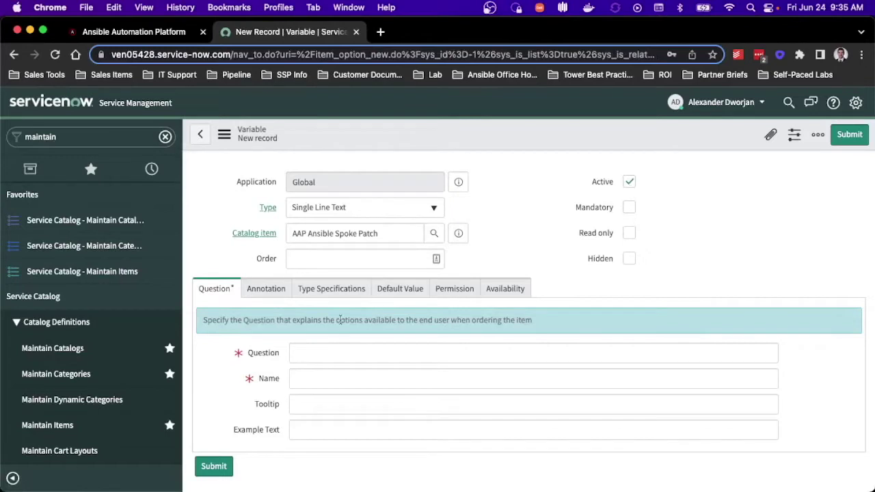
click(328, 352)
text(What packages would you like to exclude?)
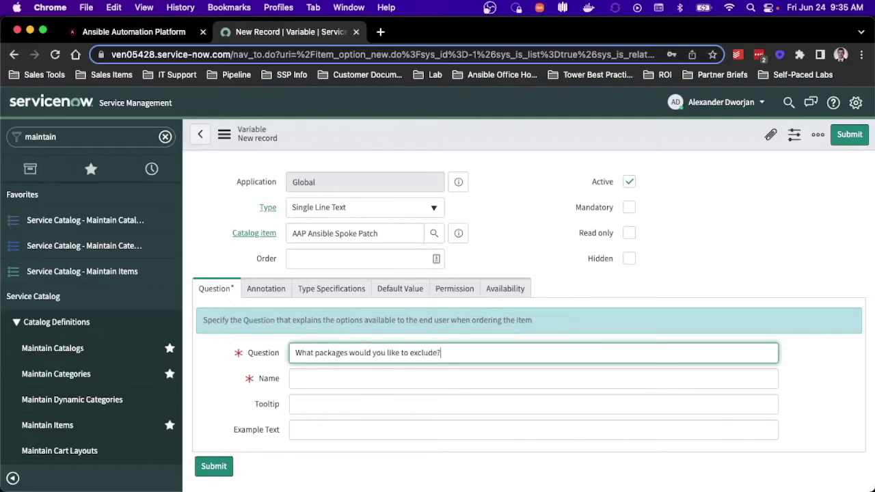
key(Tab)
key(super+a)
text(e)
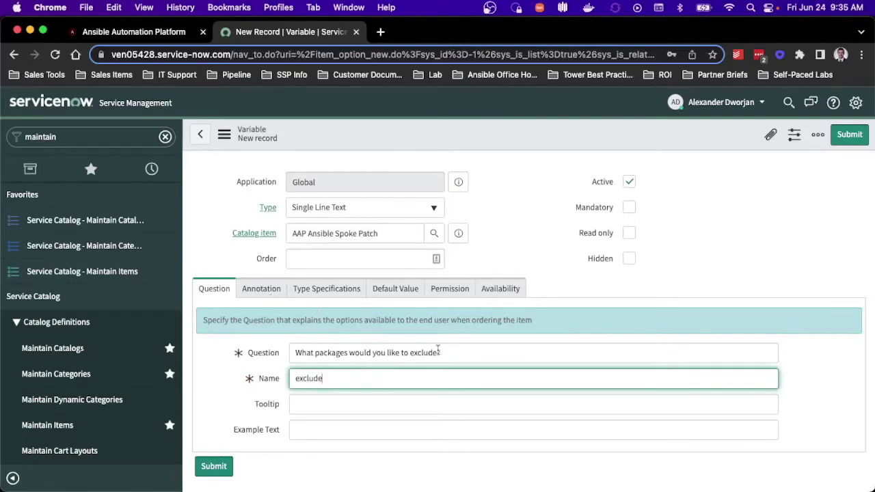
Step: Review the variable's annotation and default value settings, and submit the variable
click(257, 289)
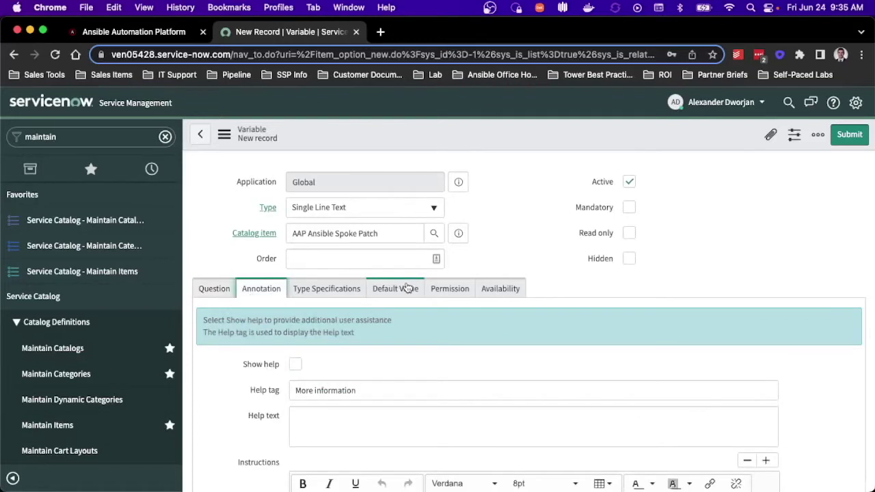
click(407, 287)
click(264, 290)
click(223, 294)
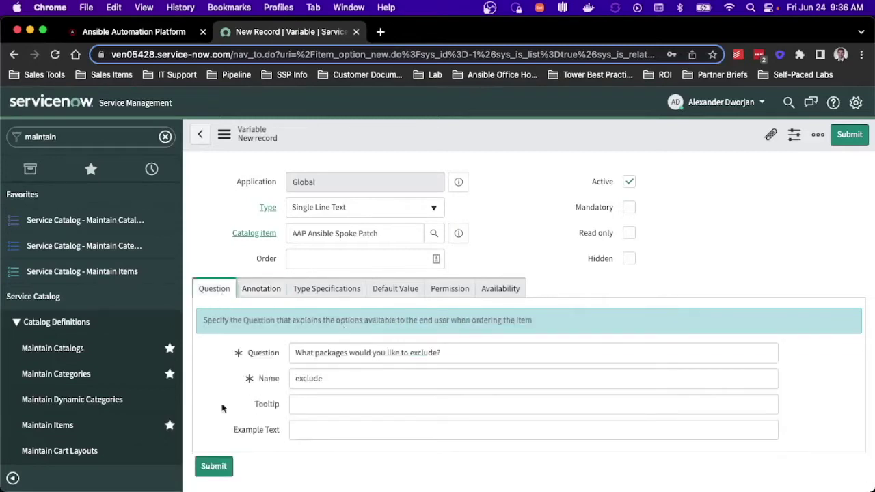
click(219, 464)
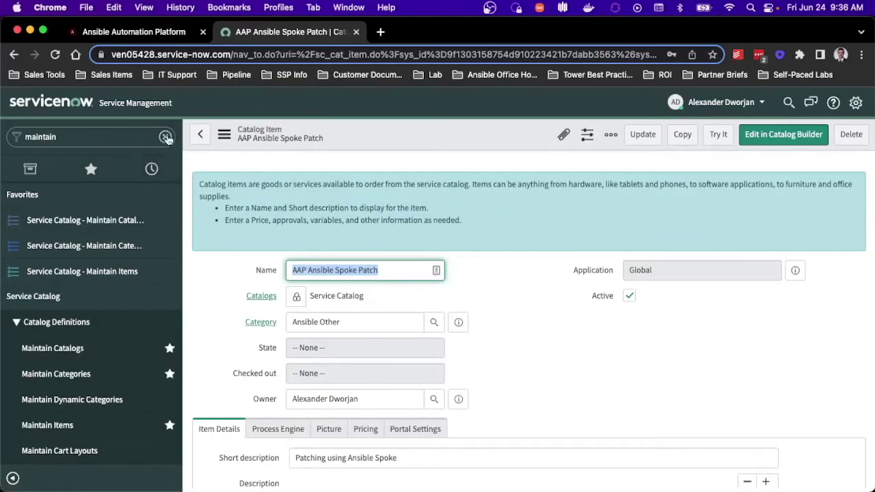
Step: Find Flow Designer in the navigator and open it
click(166, 137)
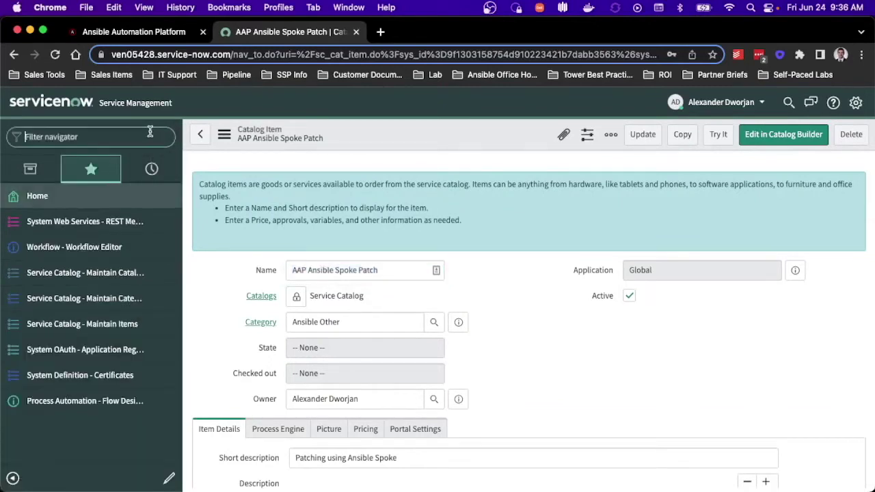
text(flow des)
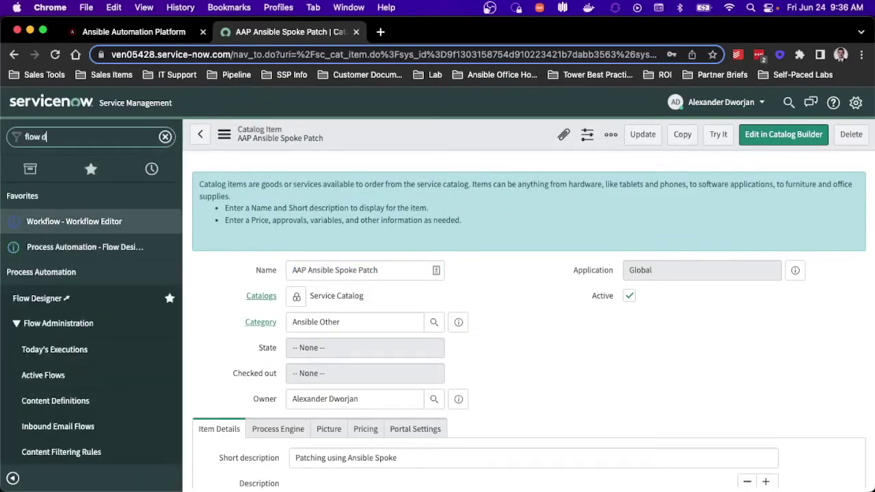
click(94, 279)
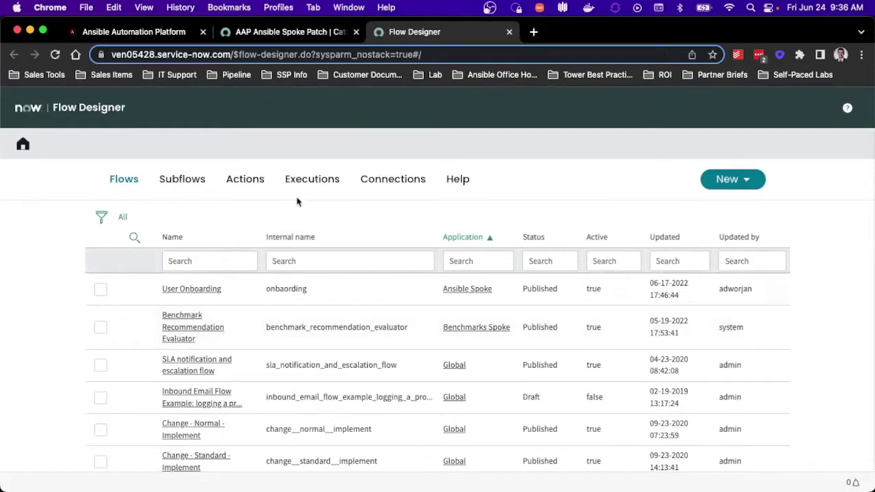
Step: Filter the Flow Designer actions by names starting with launch and open the Launch Job Template action
click(259, 186)
click(225, 261)
text(launch)
key(Return)
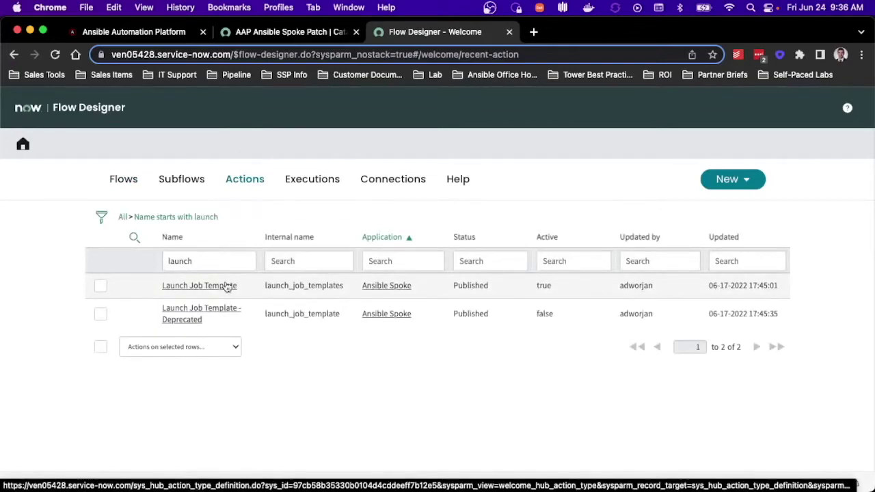
click(228, 285)
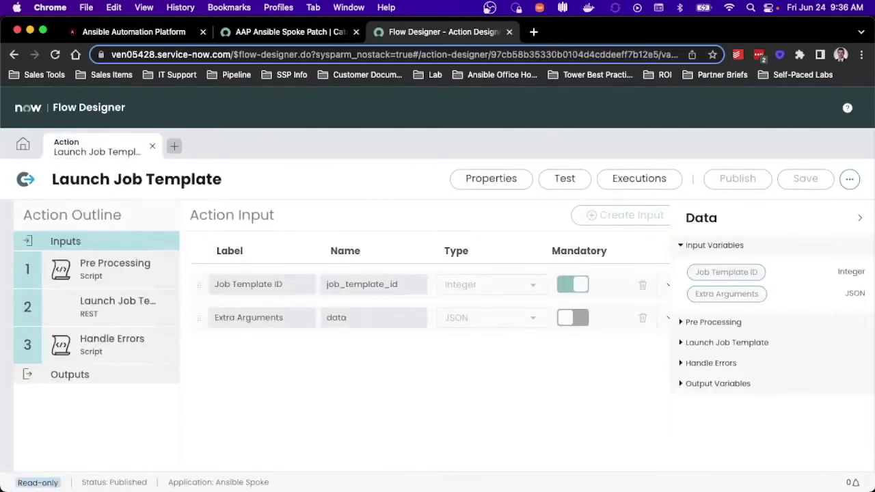
Step: Copy the action as Launch Workflow Job Template into the Ansible Spoke application
click(849, 178)
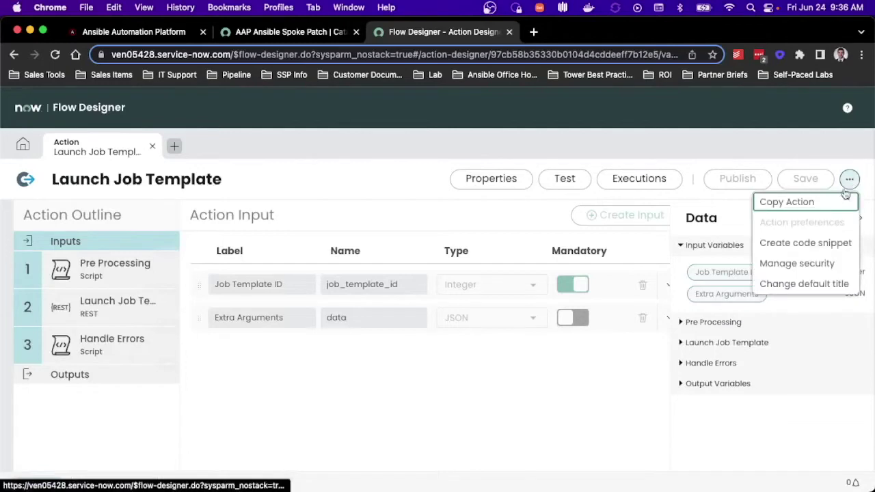
click(825, 204)
click(416, 216)
drag(419, 215, 383, 215)
key(BackSpace)
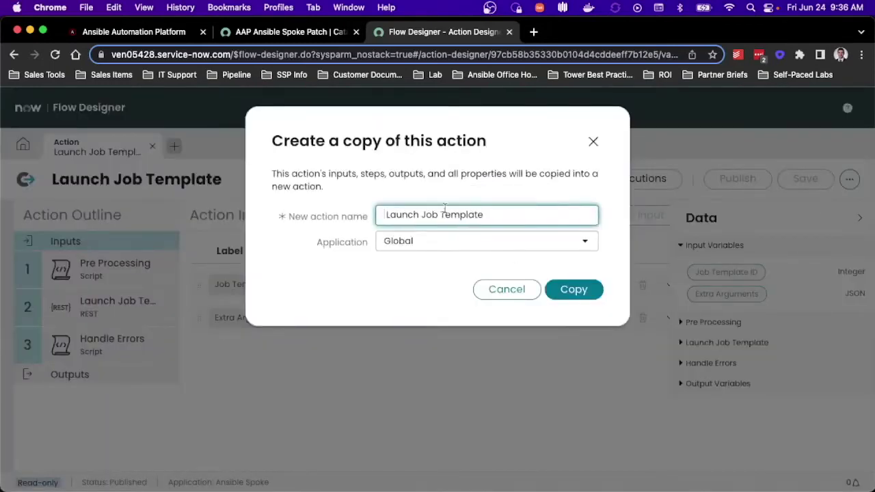
key(Delete)
click(417, 215)
text(Workflow)
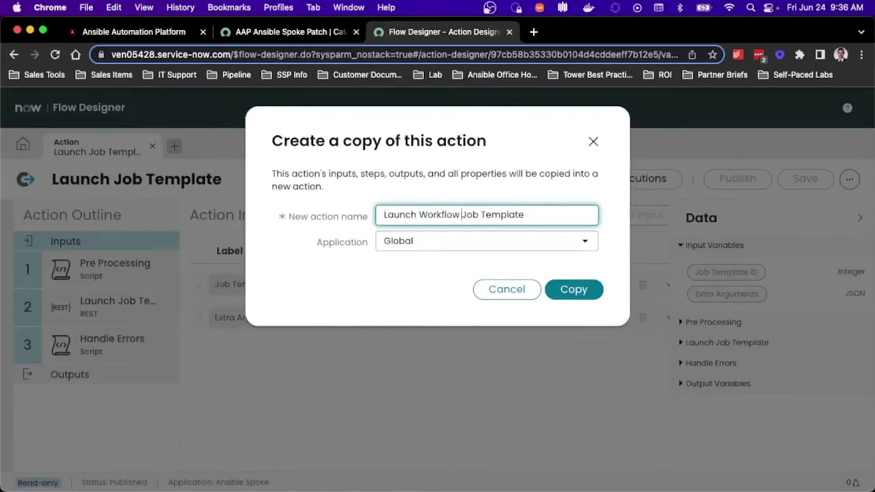
click(432, 241)
click(461, 315)
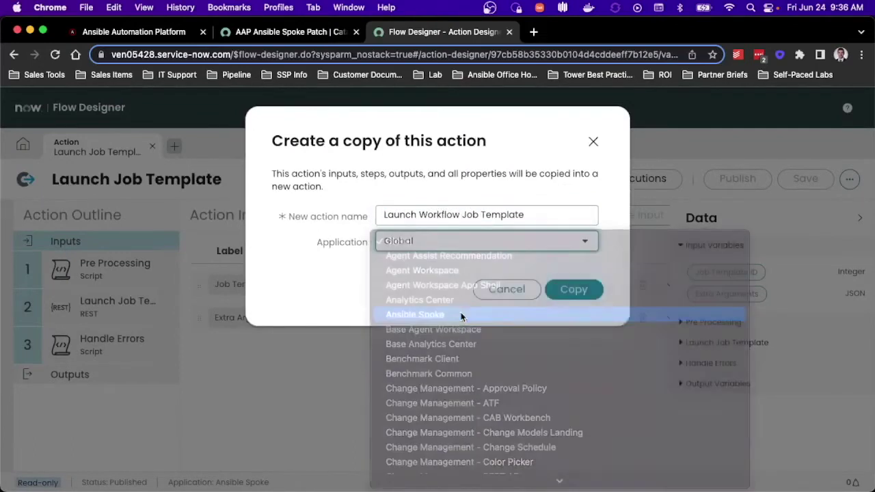
click(585, 295)
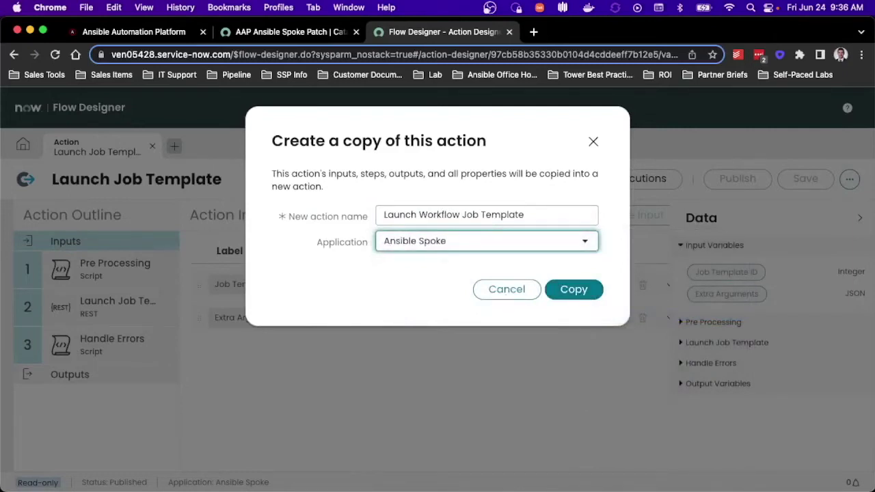
click(576, 290)
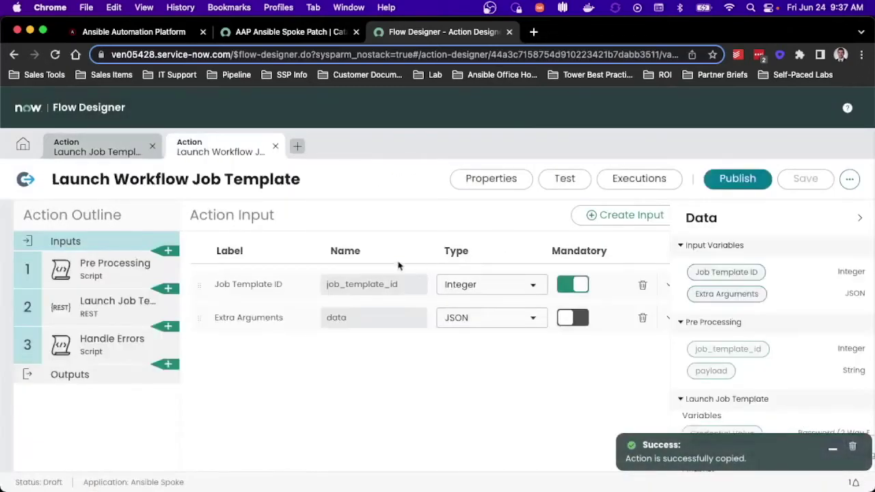
click(246, 286)
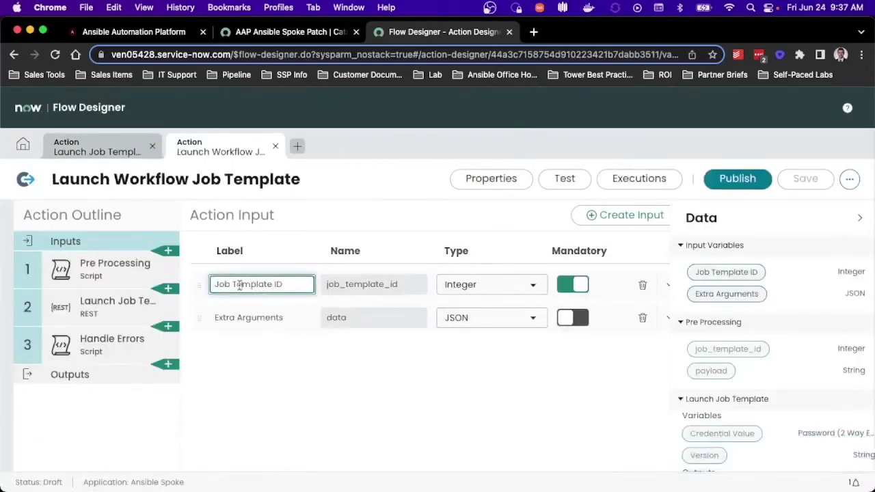
text(Work)
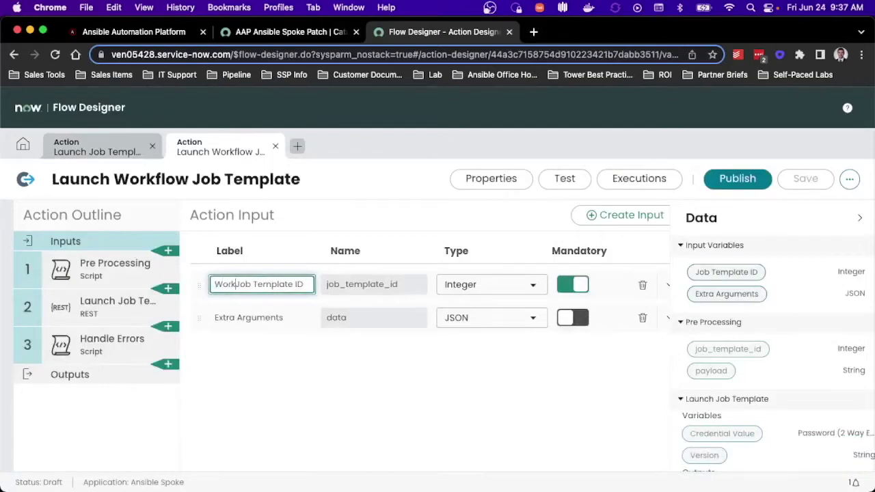
click(346, 284)
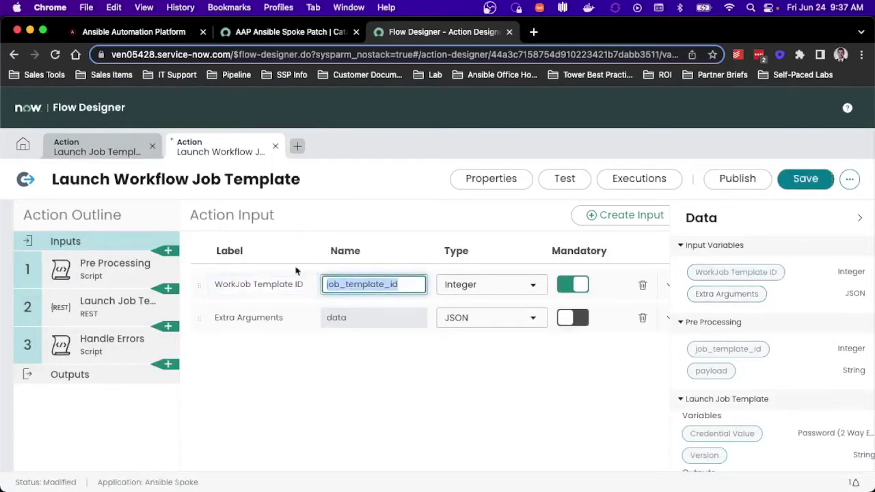
Step: Create an action input labelled Workflow Job Template ID with the name workflow_job_template_id
click(623, 214)
click(284, 346)
text(W)
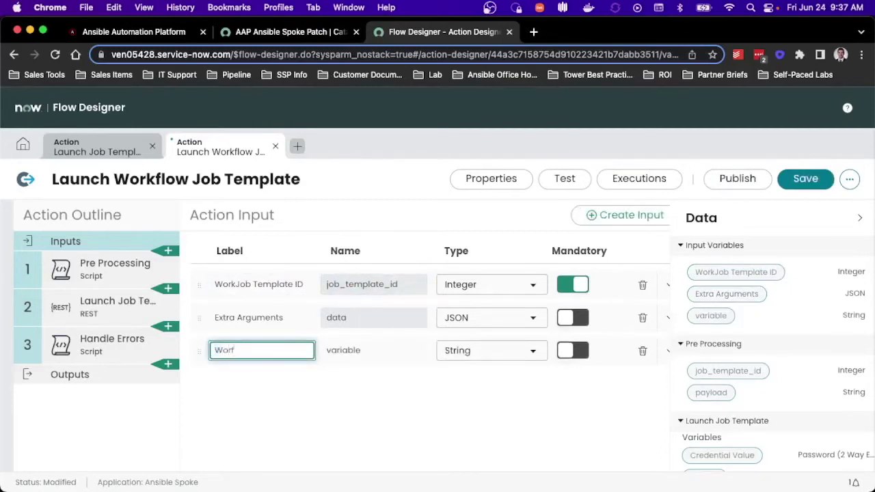
text(orkflow Job Template)
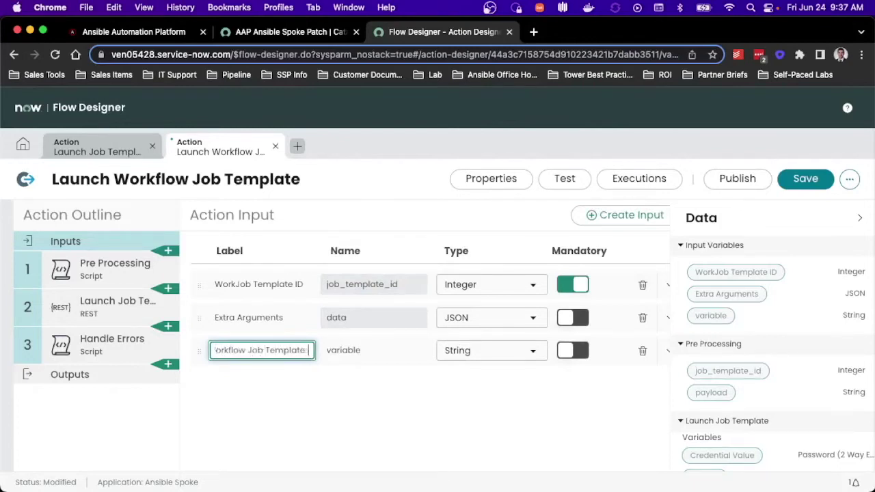
key(Tab)
key(End)
text(_id)
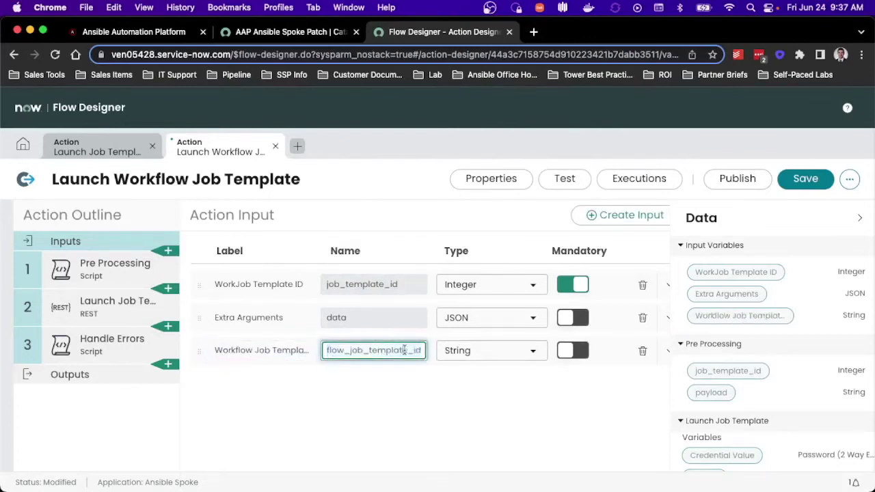
Step: Delete the WorkJob Template ID input and make Workflow Job Template ID the mandatory first input, above Extra Arguments
click(643, 285)
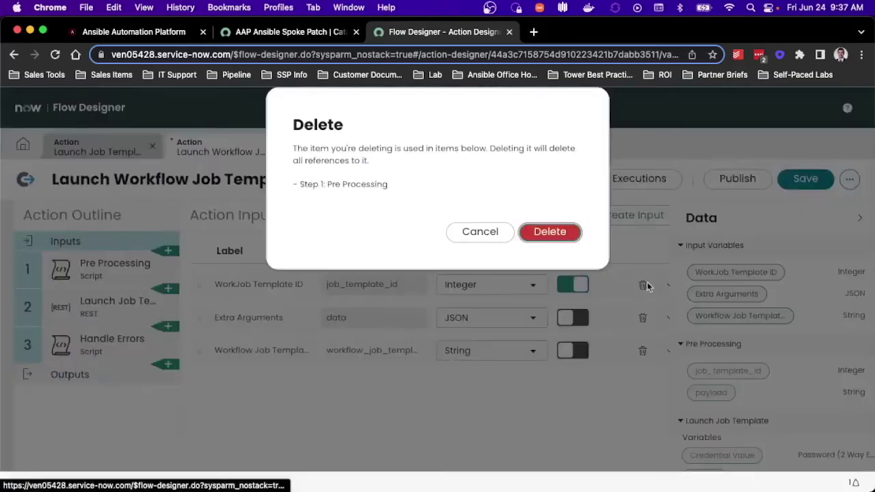
click(573, 236)
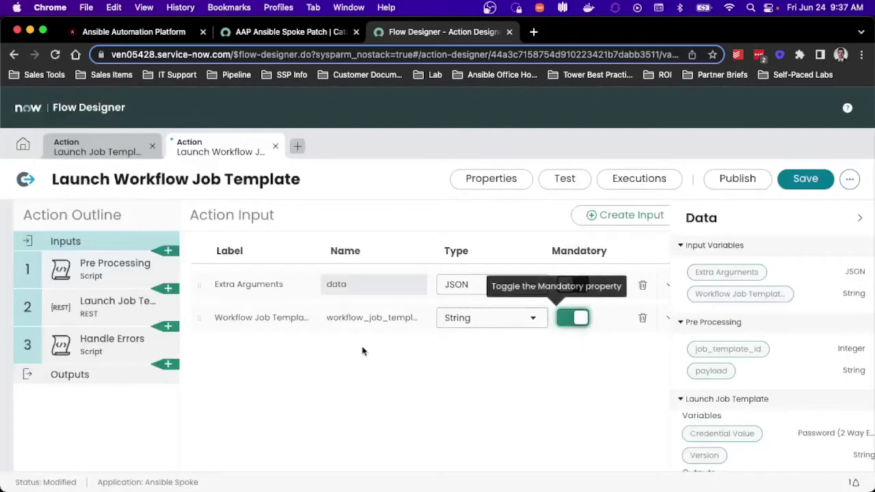
drag(200, 315, 199, 283)
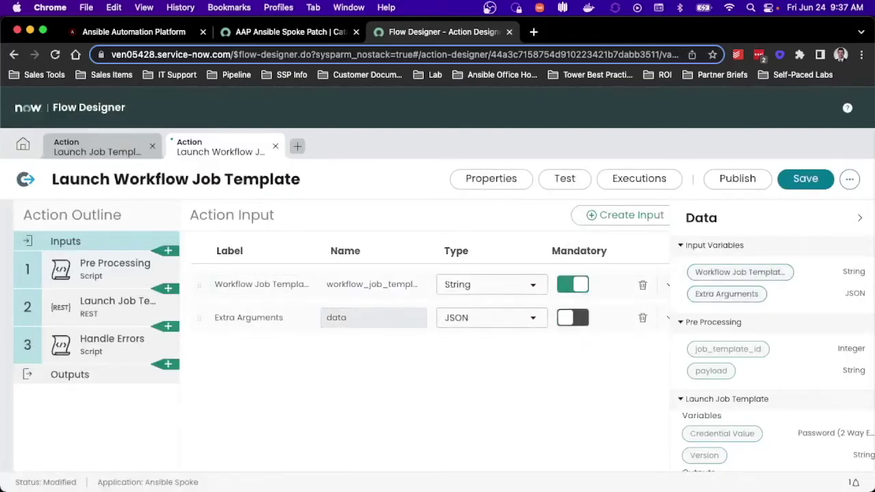
Step: In the Pre Processing step, rename the job_template_id input variable to workflow_job_template_id and map it to the Workflow Job Template ID input
click(93, 267)
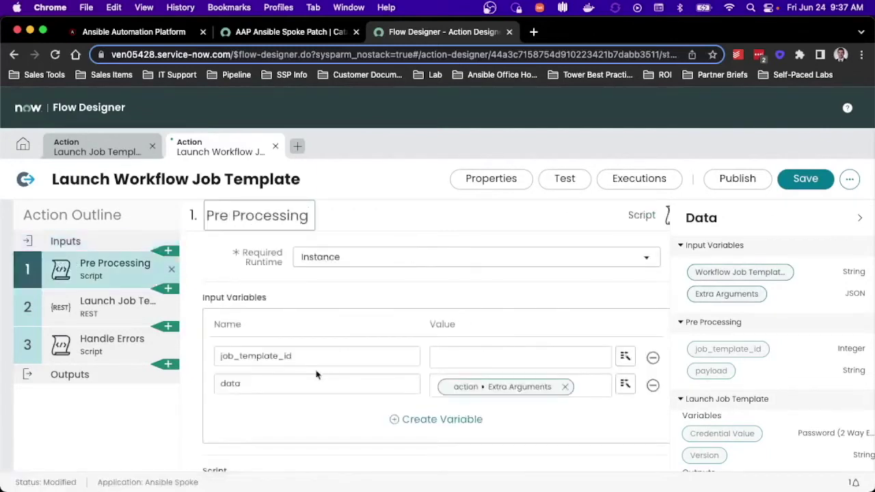
click(269, 351)
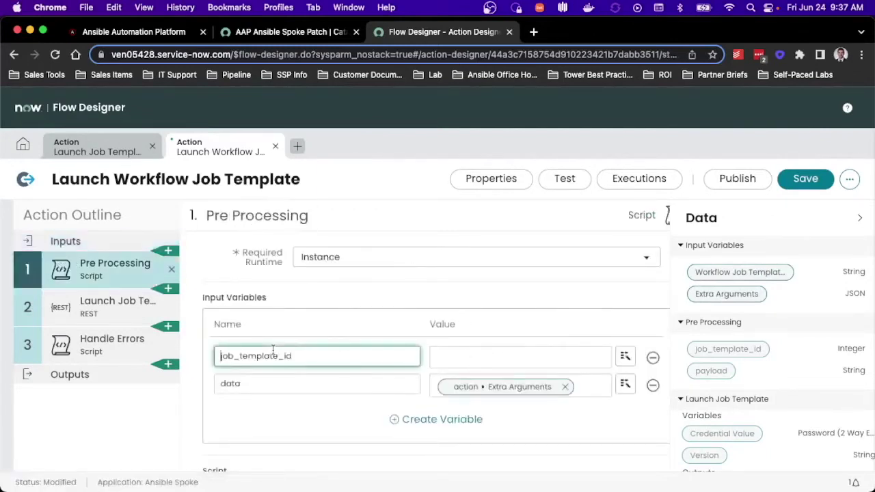
text(workflow)
key(BackSpace)
key(BackSpace)
key(BackSpace)
text(low_)
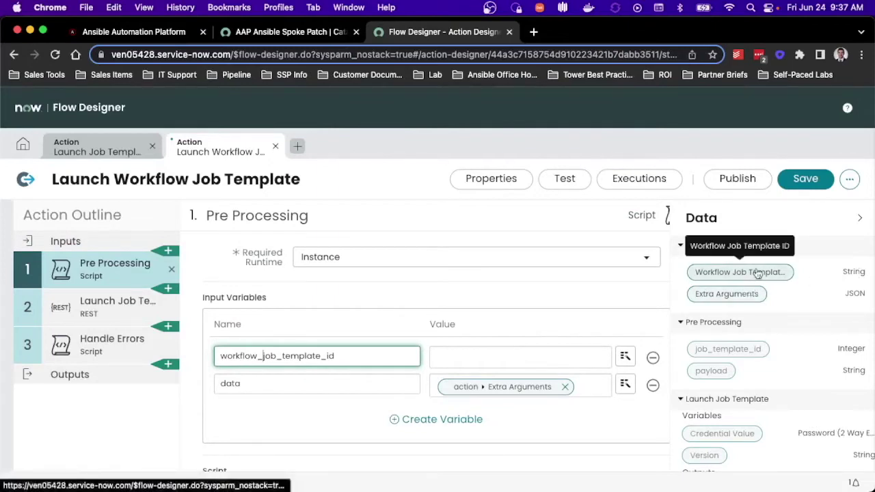
drag(757, 273, 540, 357)
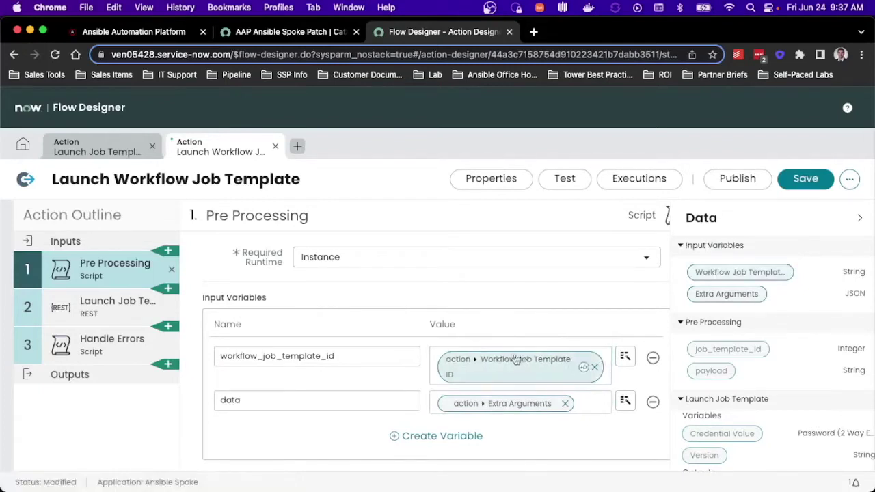
scroll(469, 297, down, 5)
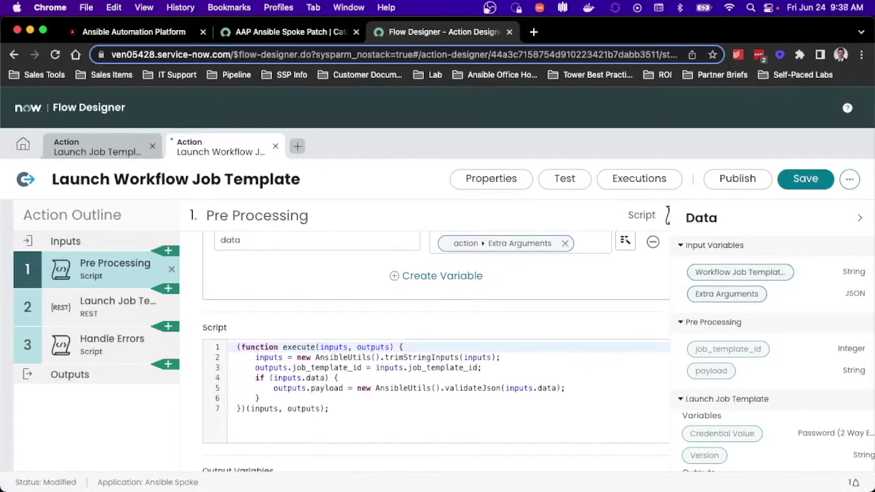
Step: In the Pre Processing script, change both the output and input references from job_template_id to workflow_job_template_id
click(293, 367)
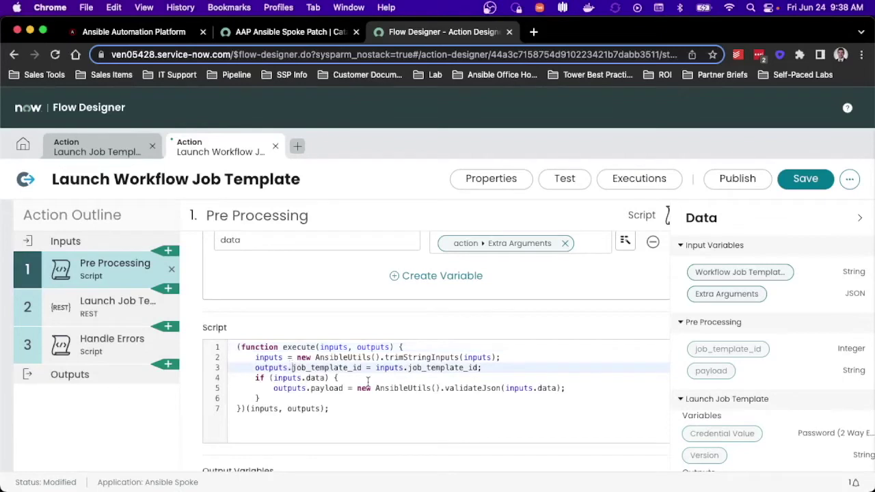
text(workflow_)
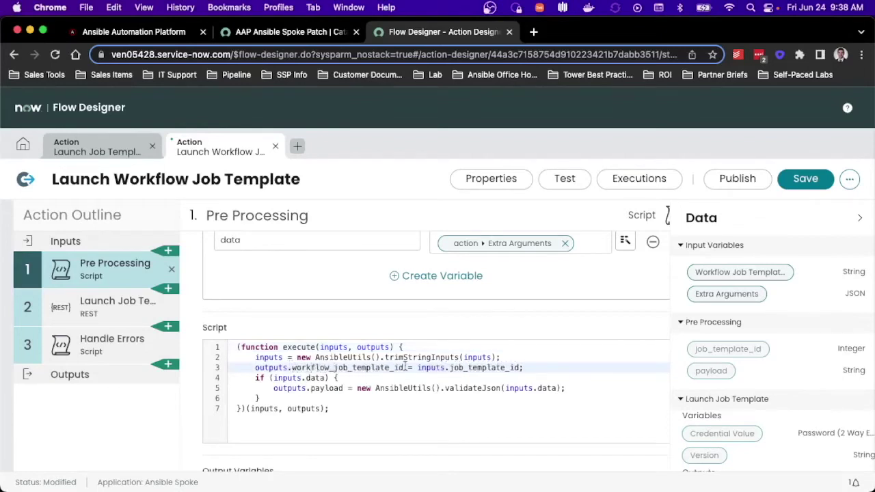
text(workflow_)
Step: Replace the Pre Processing output variable job_template_id with a mandatory String variable labelled and named workflow_job_template_id, placed above payload
scroll(612, 322, down, 5)
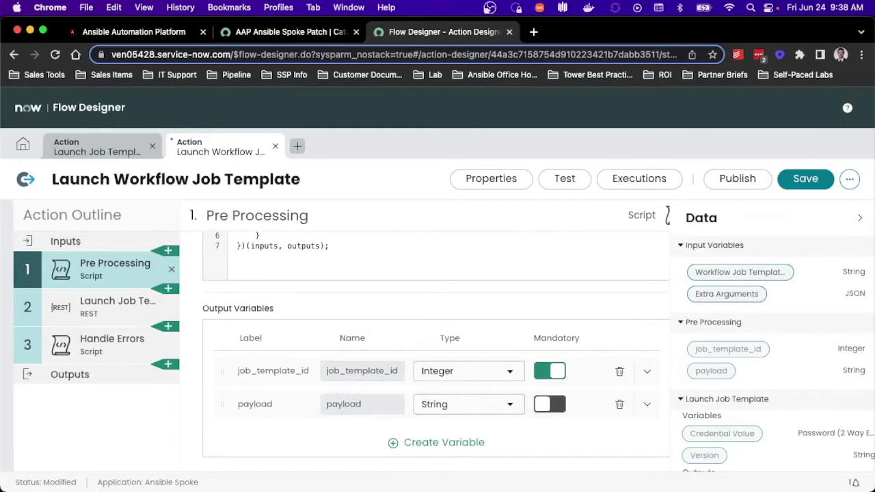
click(416, 445)
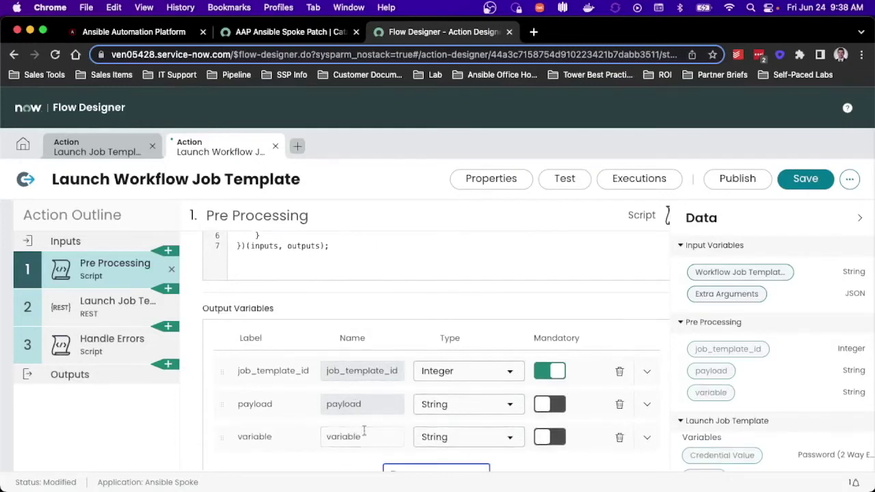
double_click(282, 438)
text(workflow_)
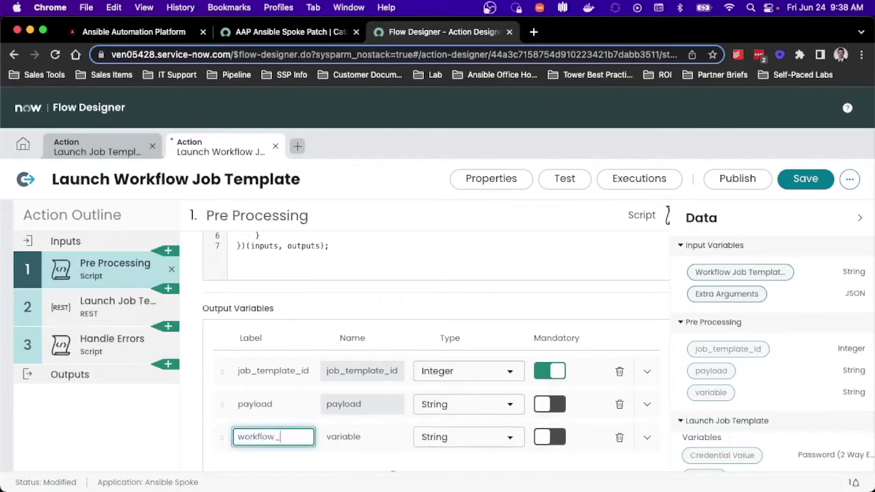
text(job_template_id)
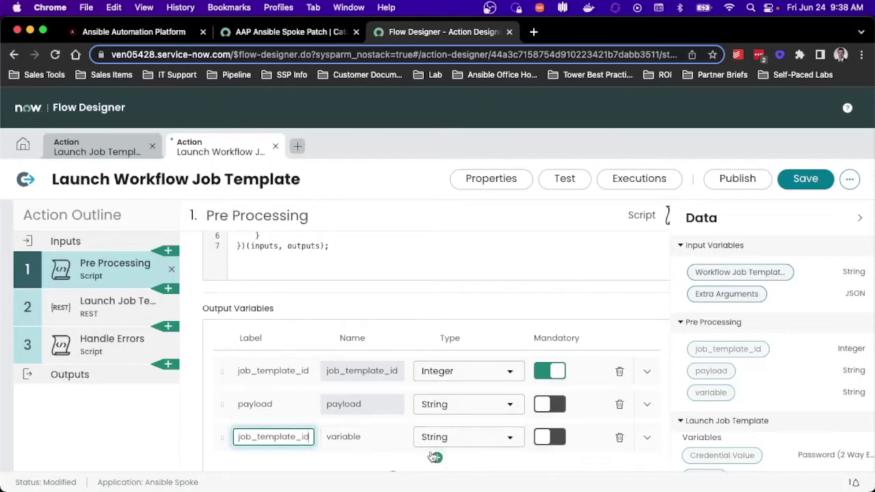
key(Tab)
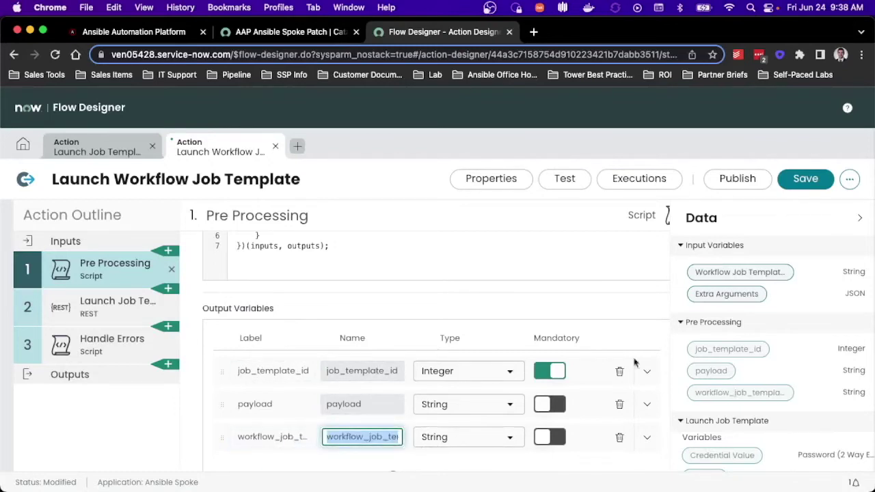
click(555, 438)
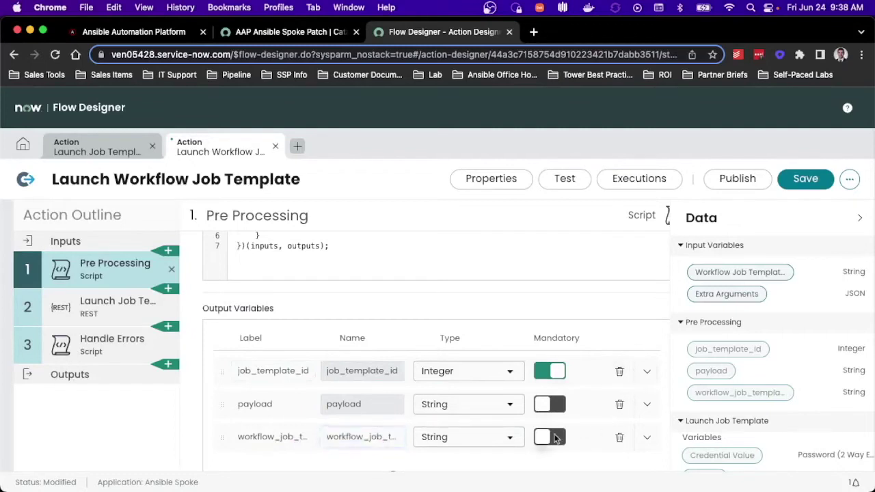
click(555, 438)
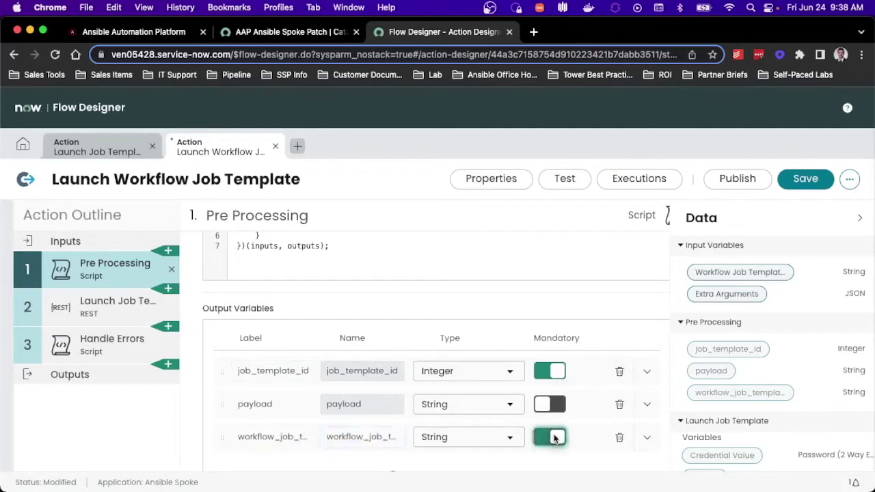
click(620, 373)
drag(220, 404, 219, 373)
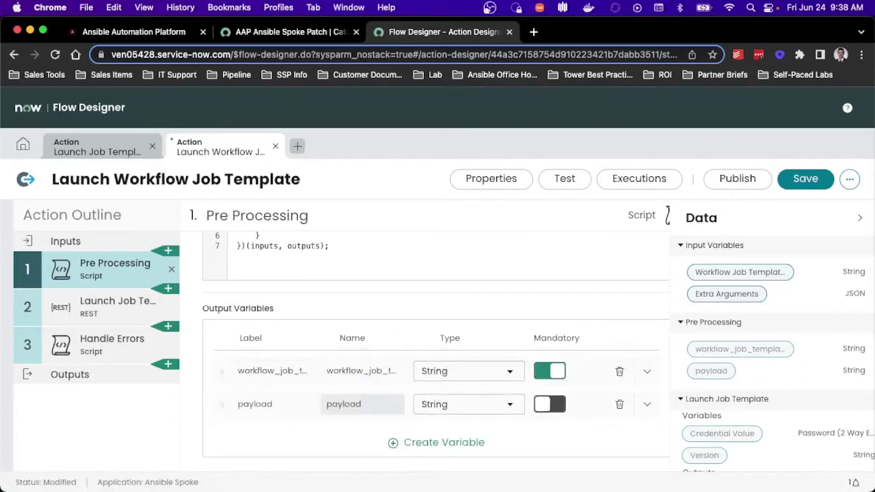
Step: Rename the REST step to Launch Workflow Job Template and change job_templates in its resource path to workflow_job_templates
click(103, 307)
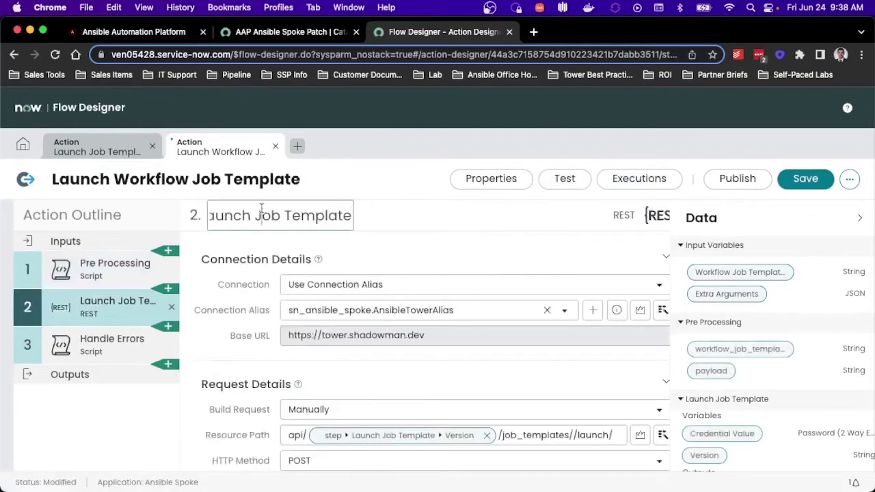
text(Workflow)
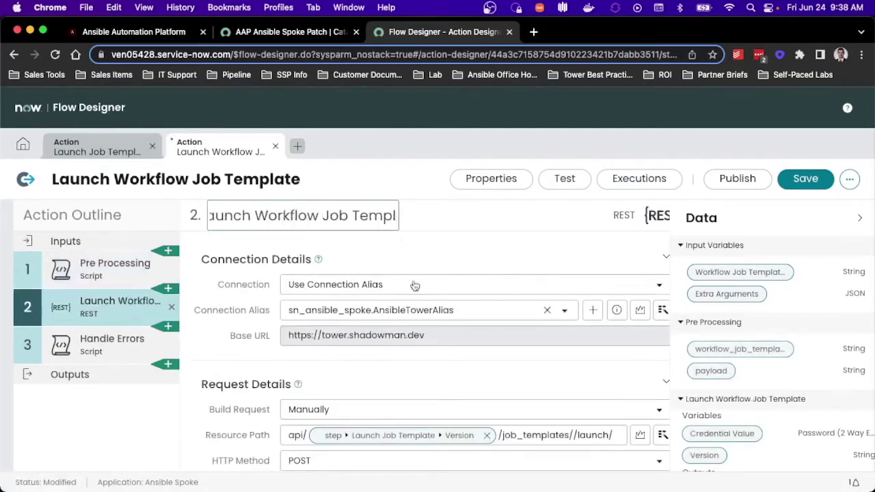
scroll(406, 342, down, 2)
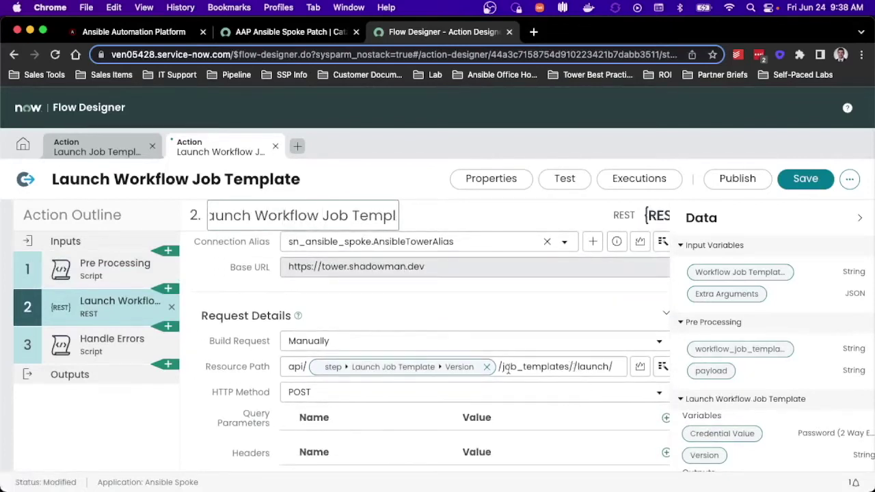
click(537, 369)
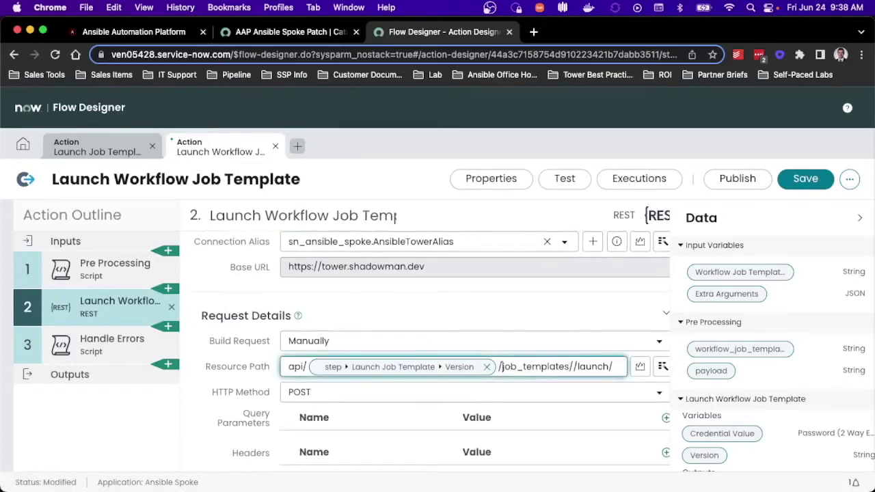
text(workflow_)
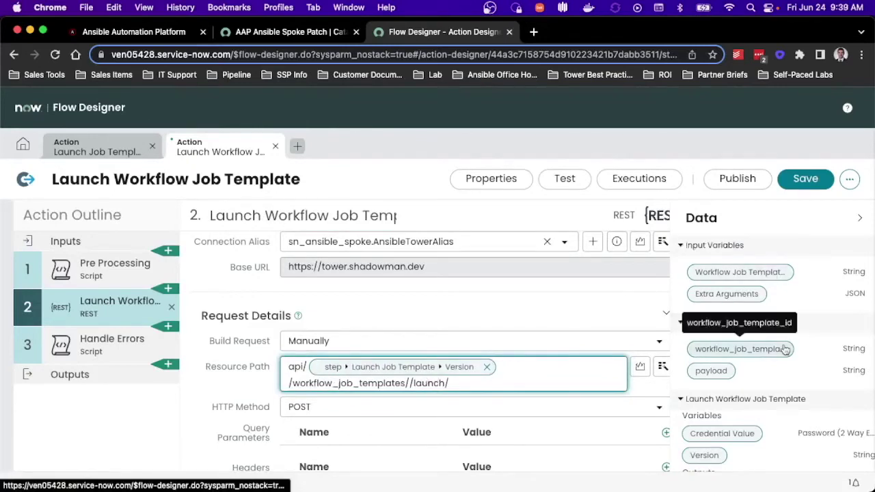
scroll(784, 349, down, 2)
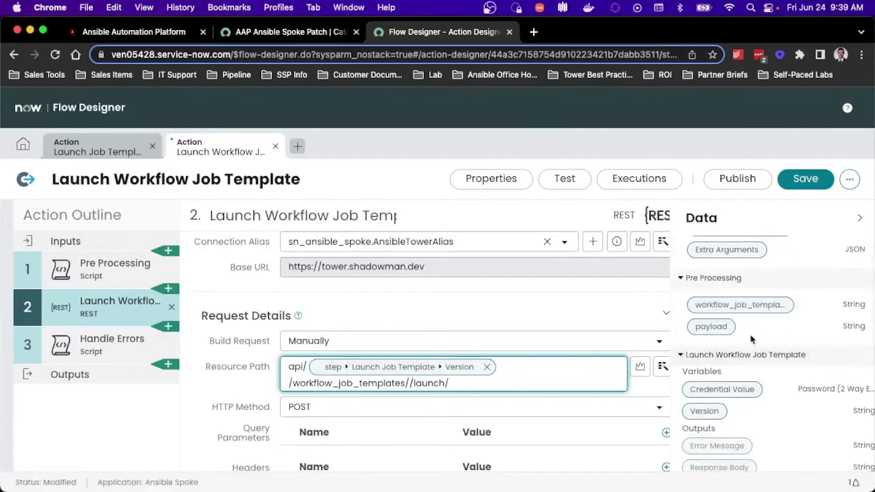
scroll(710, 349, down, 2)
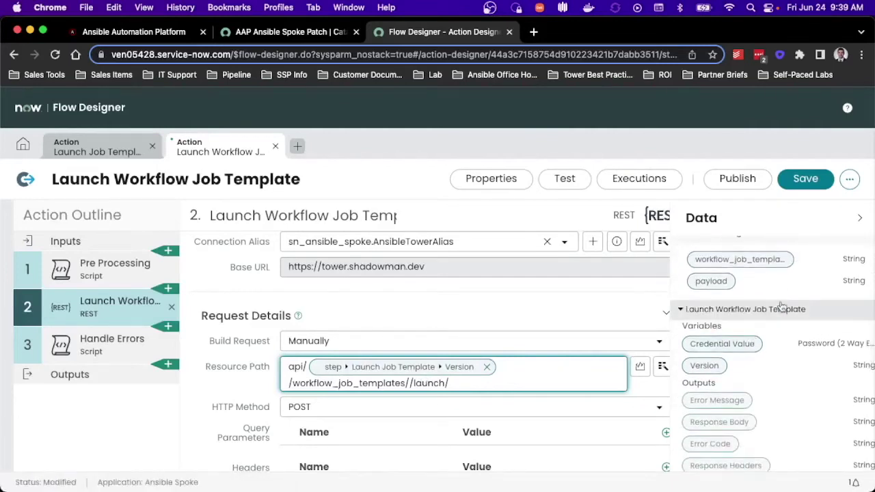
scroll(771, 287, up, 1)
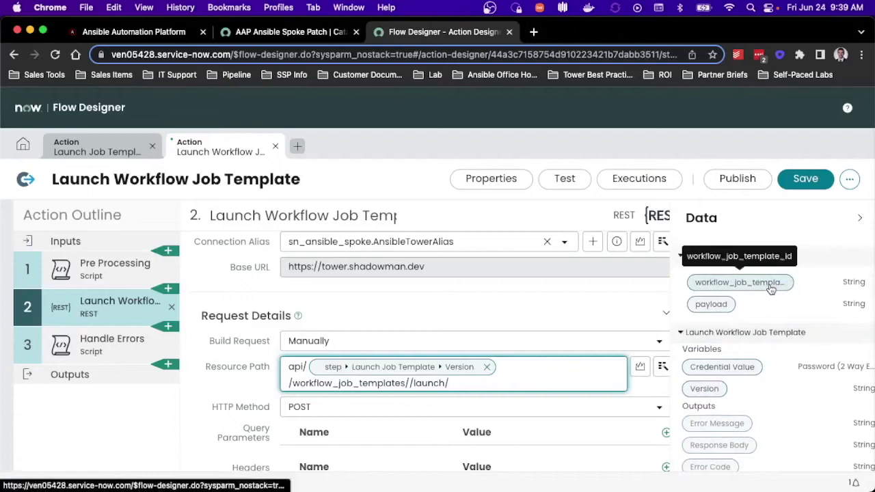
drag(770, 288, 406, 388)
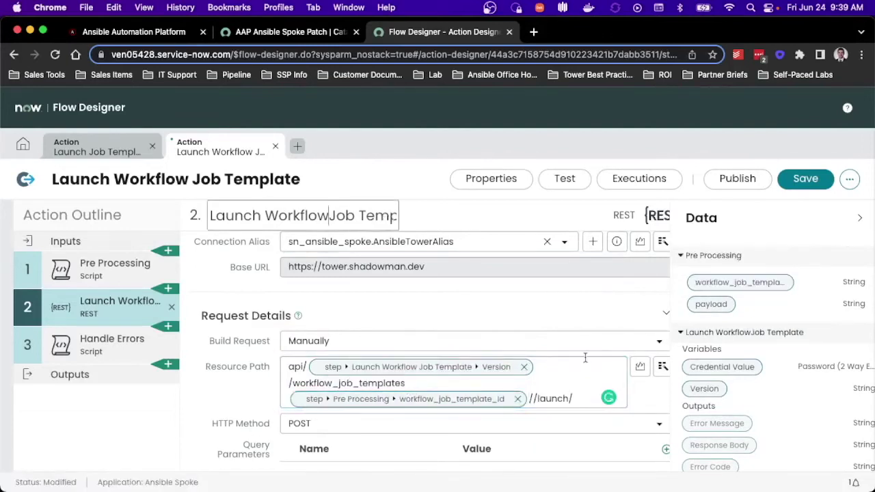
click(515, 401)
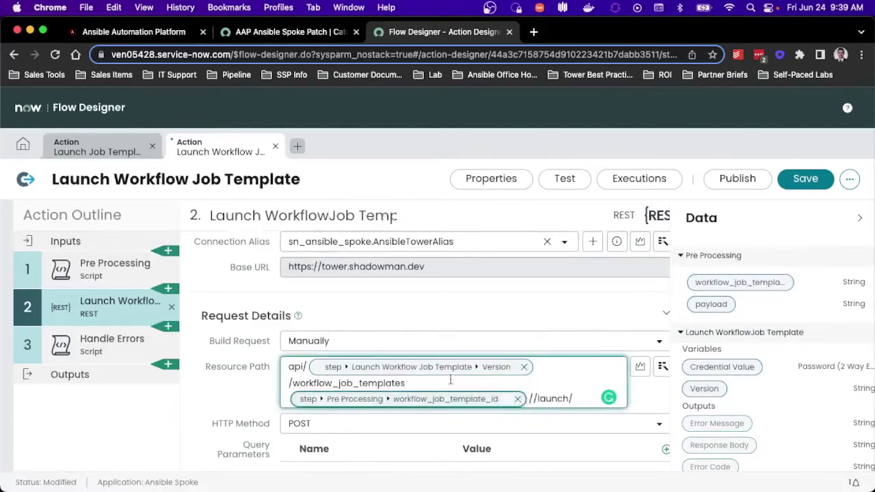
drag(477, 403, 537, 402)
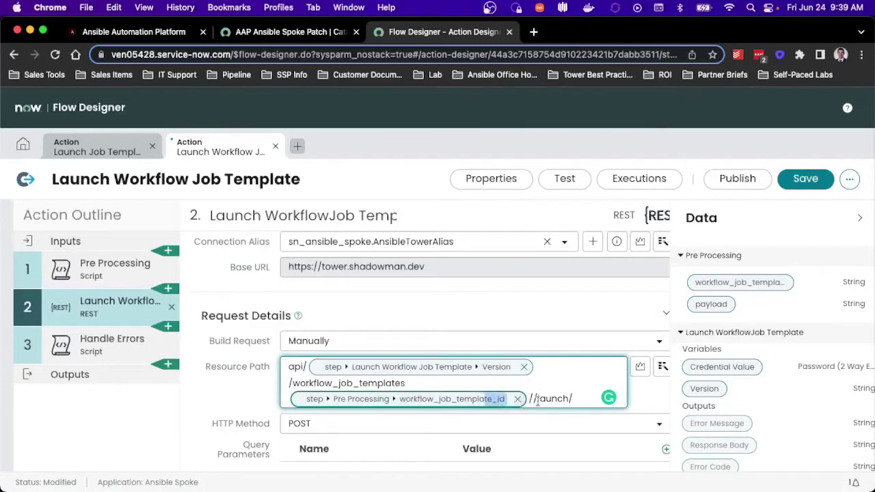
click(518, 398)
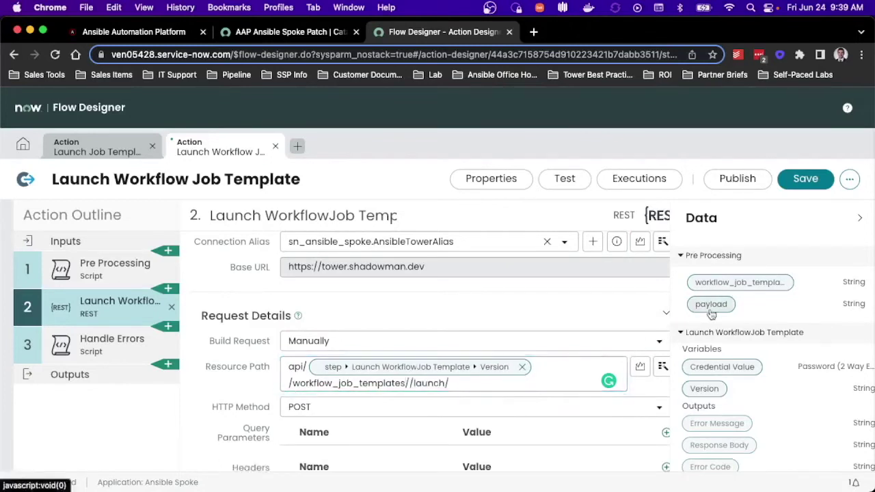
Step: Insert the Pre Processing workflow_job_template_id value between the two slashes before launch in the resource path, and save and publish the action
drag(738, 284, 413, 387)
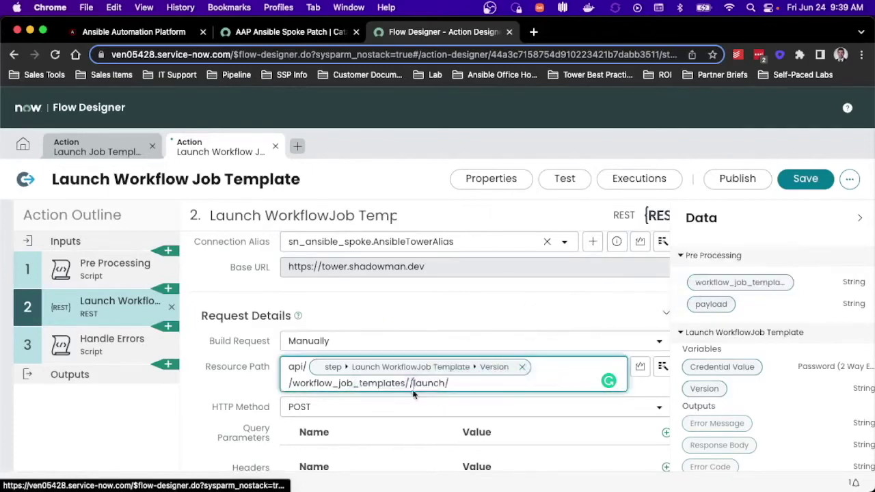
drag(733, 281, 410, 387)
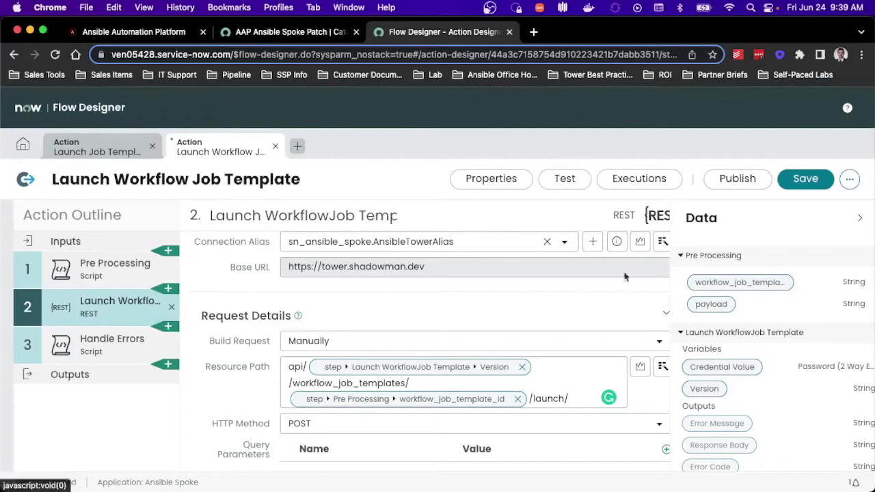
click(811, 181)
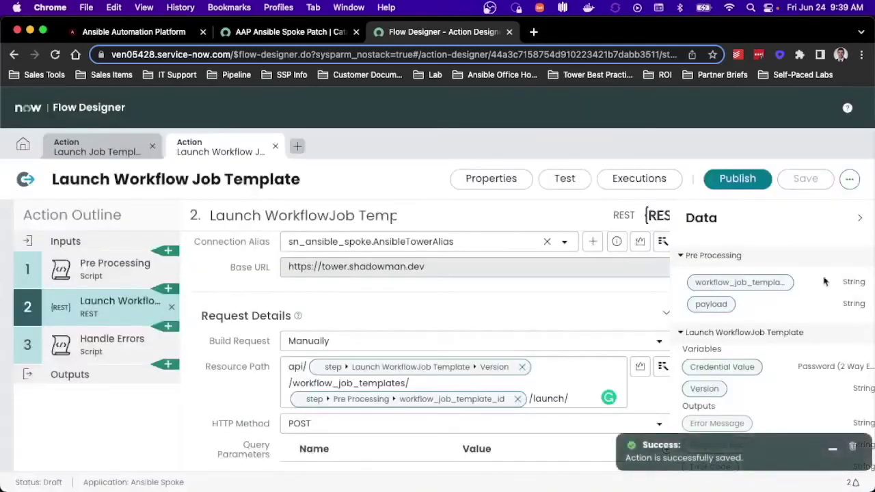
click(738, 179)
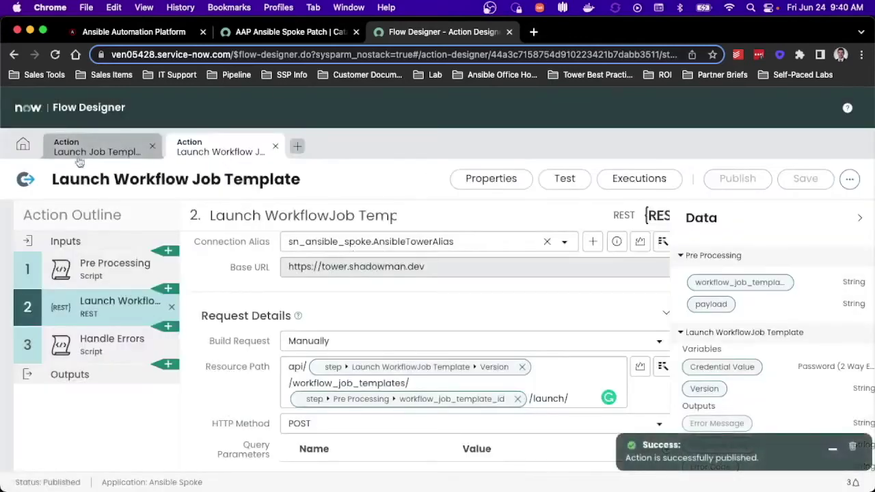
Step: Create a new flow named AAP Patching and dismiss the Flow Designer tour offer
click(22, 143)
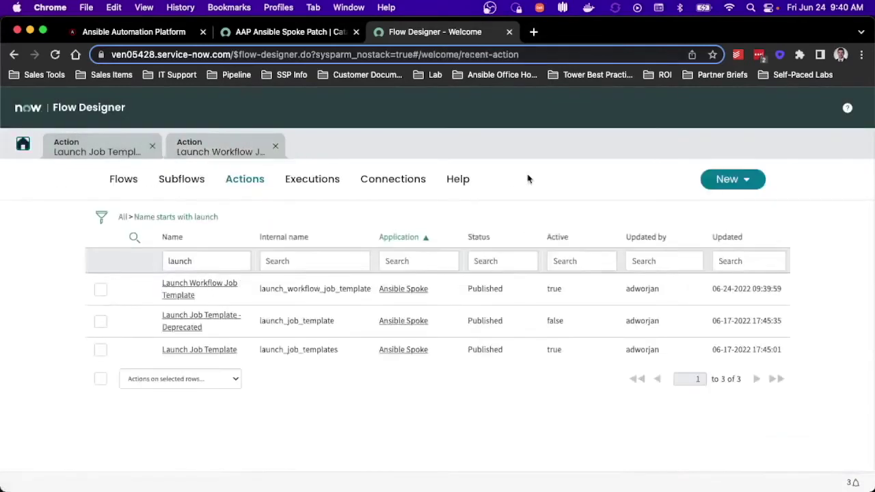
click(134, 179)
click(728, 179)
click(722, 201)
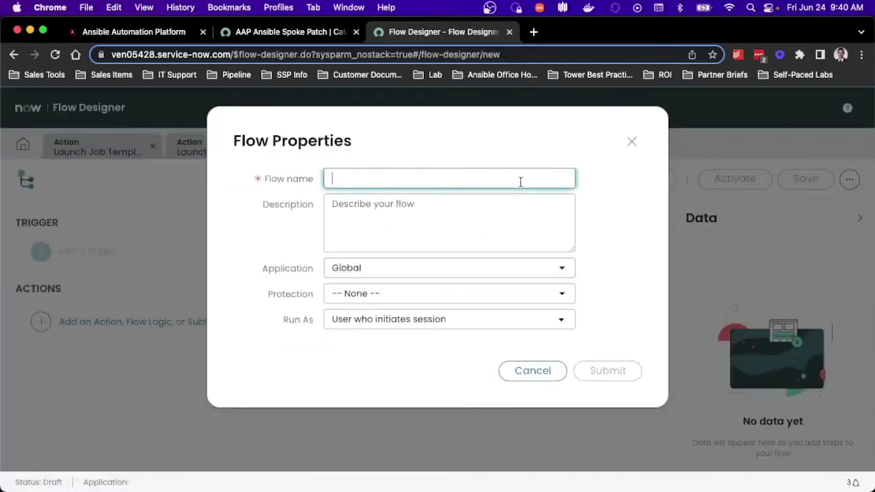
text(AA)
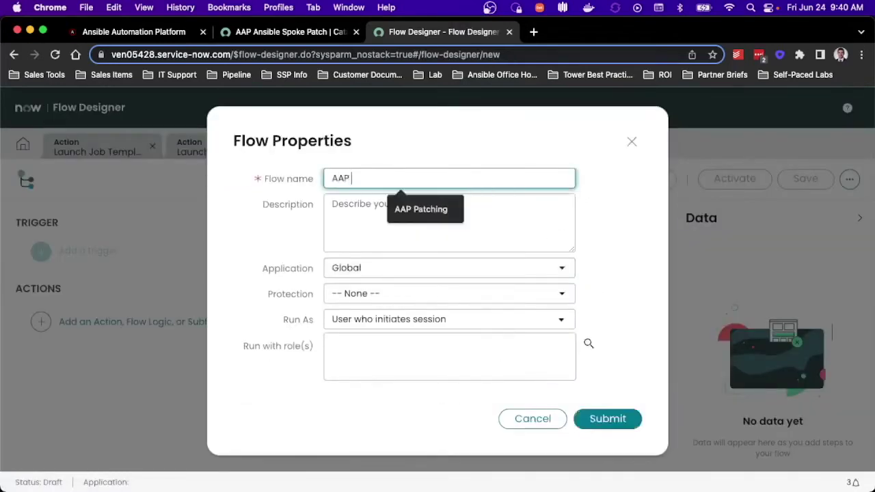
text(Patching)
click(440, 207)
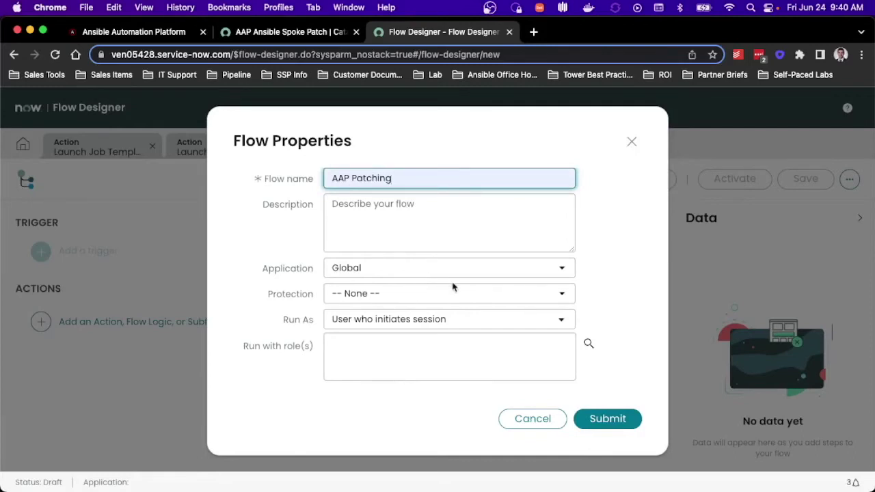
click(606, 419)
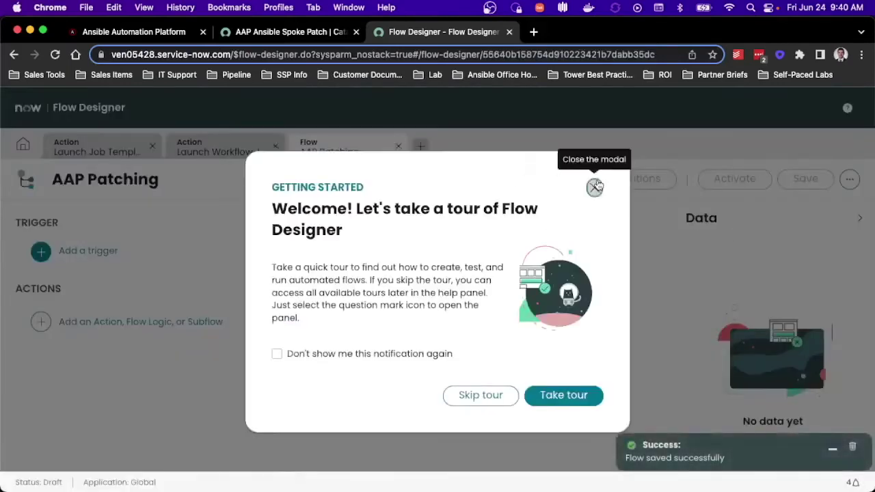
click(594, 187)
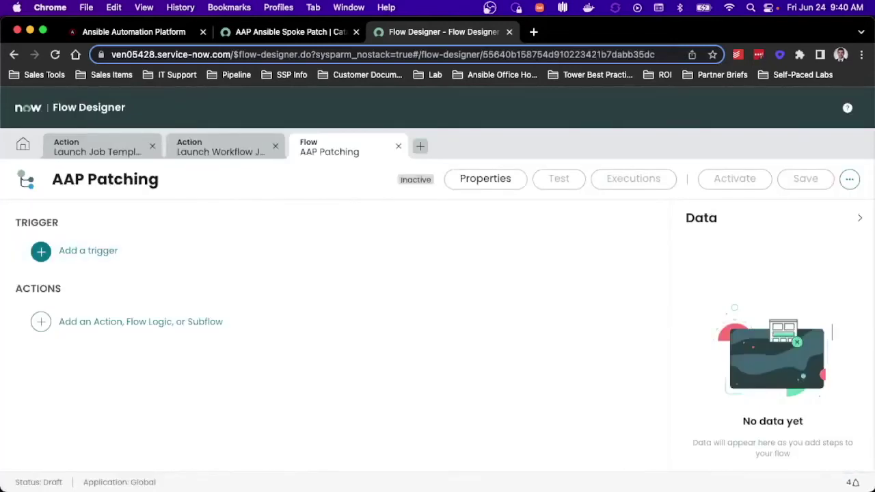
Step: Add a Service Catalog trigger to the AAP Patching flow
click(65, 254)
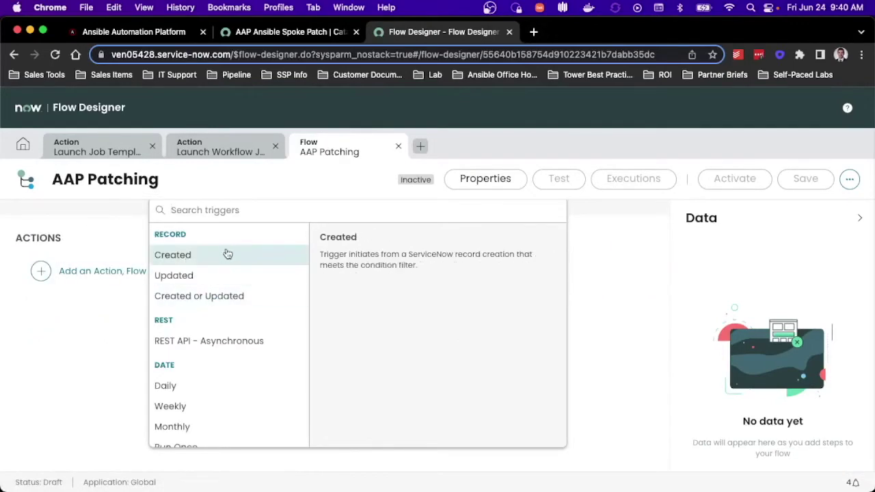
scroll(222, 301, down, 1)
scroll(223, 302, down, 3)
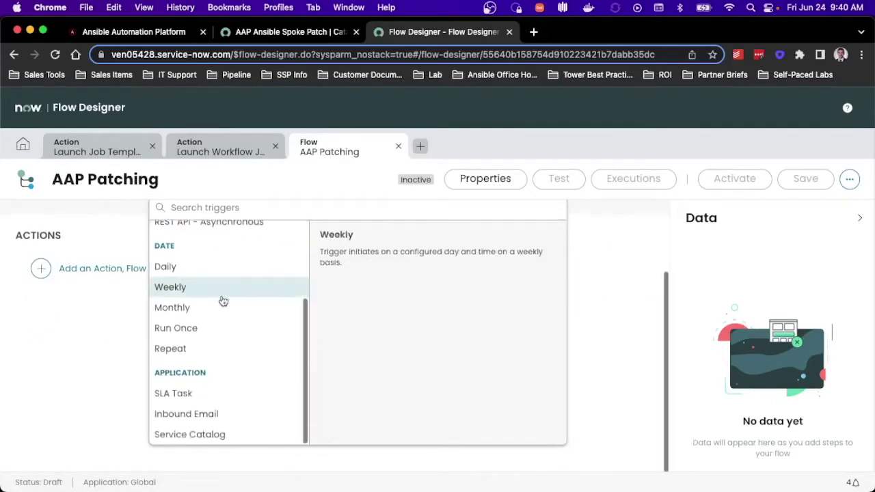
click(207, 435)
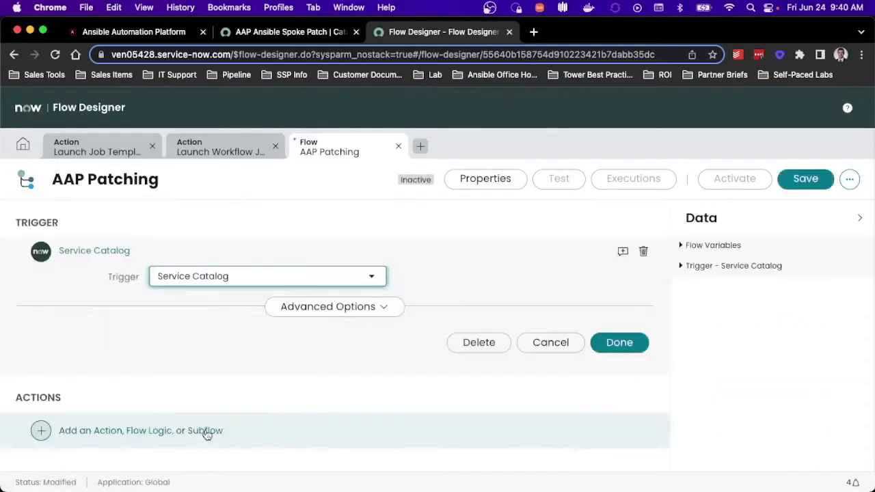
Step: Set the Service Catalog trigger to run the flow in the background (default) and finish the trigger
click(328, 308)
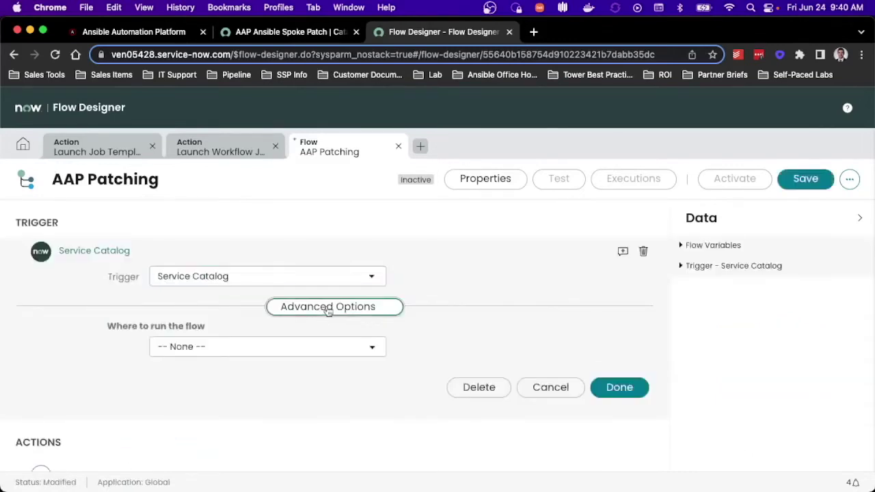
click(267, 347)
click(267, 388)
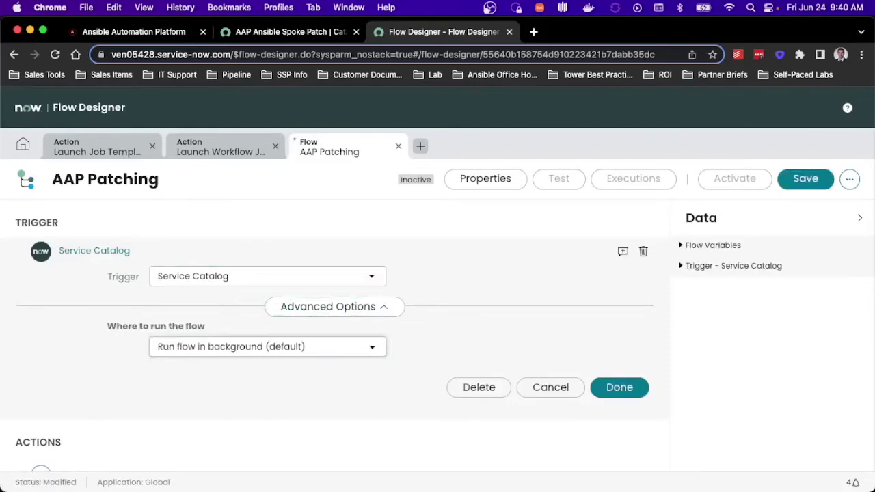
click(620, 388)
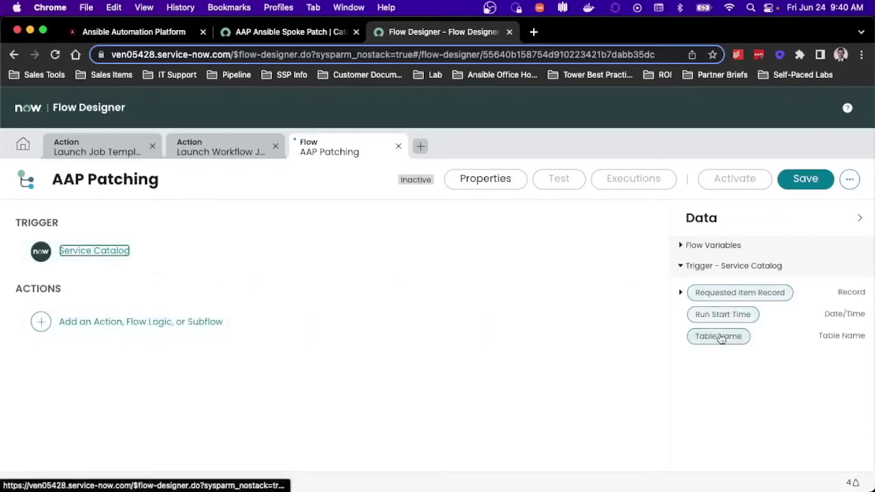
Step: Add the Get Catalog Variables action to the AAP Patching flow
click(42, 324)
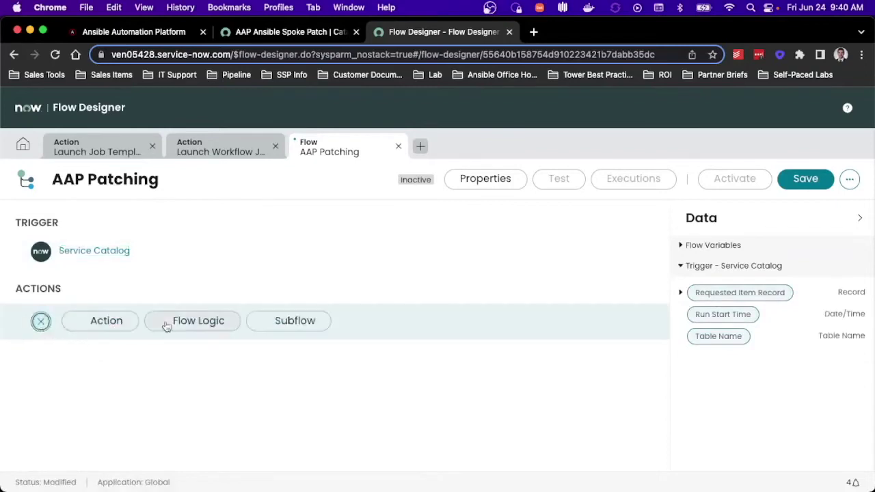
click(108, 323)
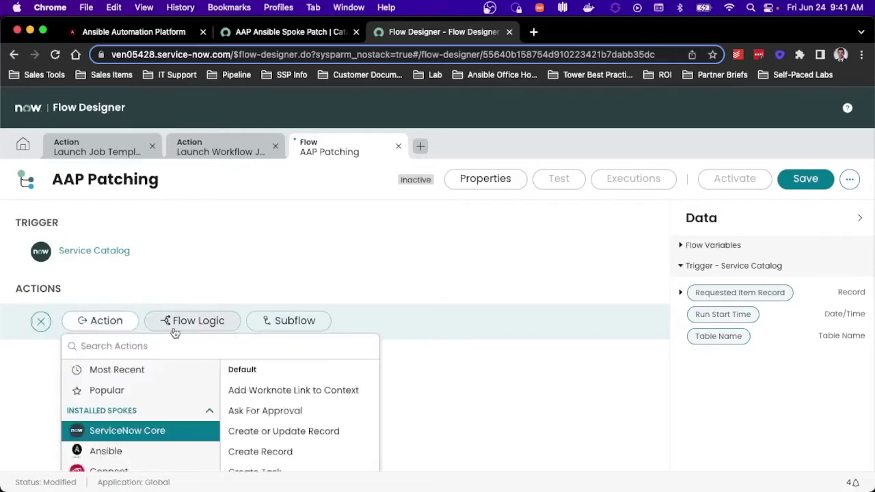
text(Get Ca)
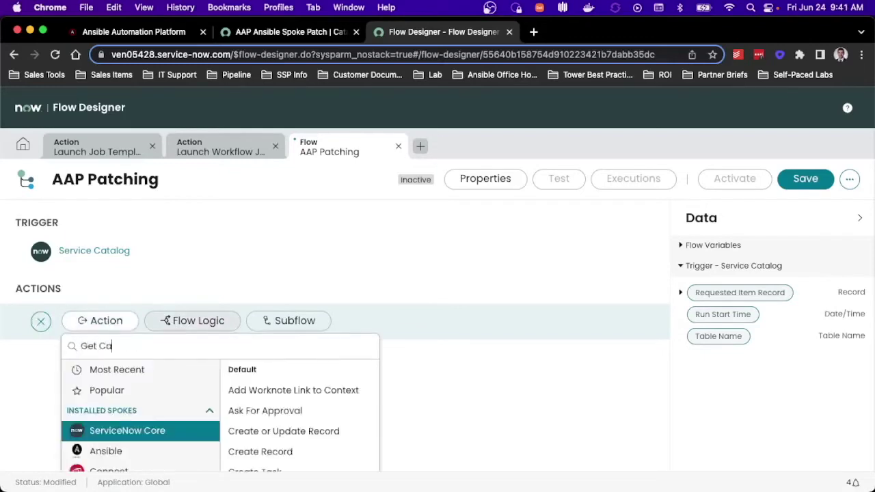
text(ta)
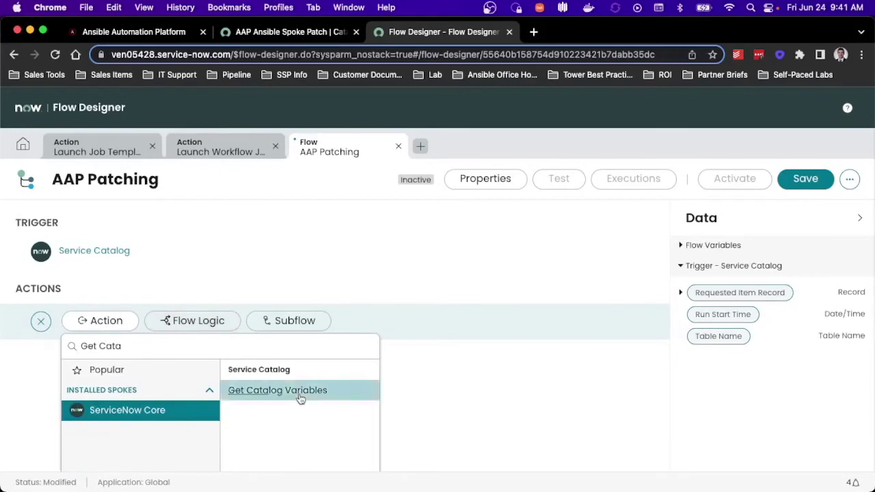
click(275, 389)
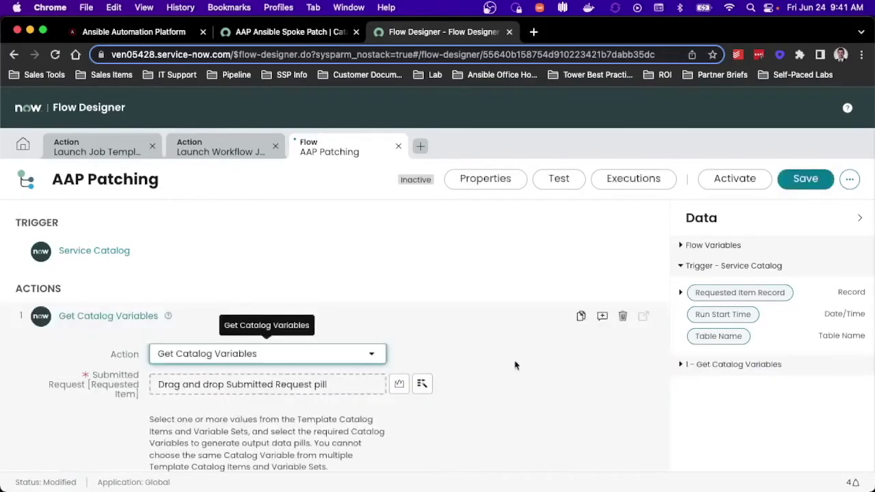
Step: Use the trigger's Requested Item Record as the submitted request and AAP Ansible Spoke Patch as the template catalog item
scroll(542, 375, down, 2)
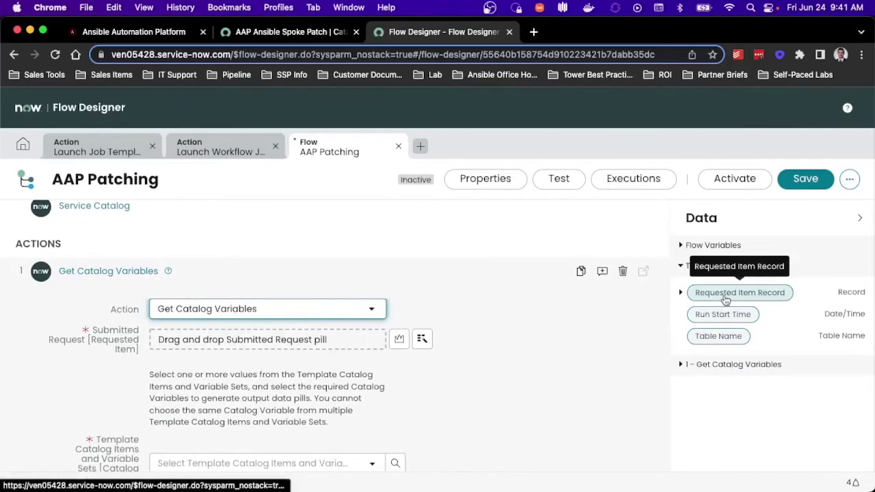
drag(726, 301, 342, 337)
scroll(393, 387, down, 3)
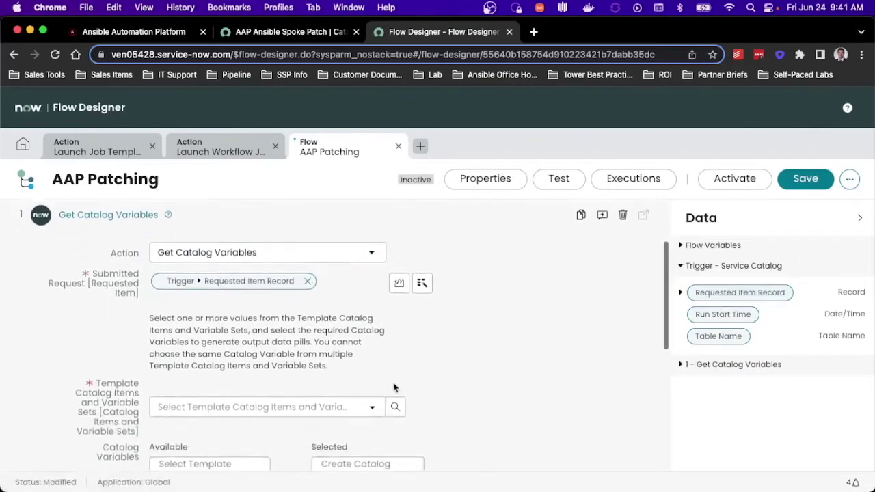
click(344, 372)
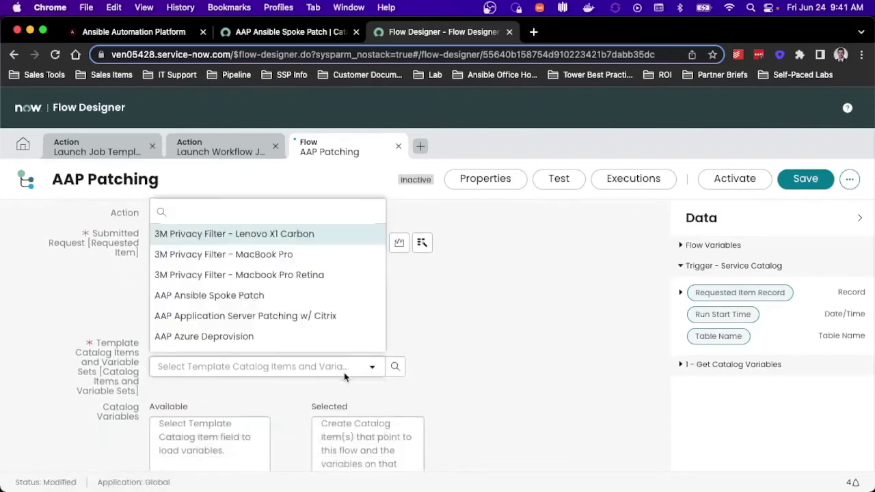
text(AAP)
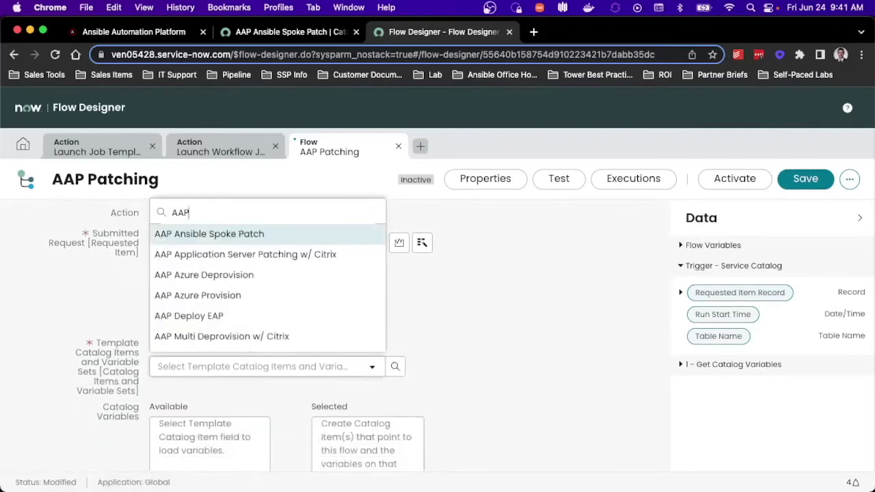
click(273, 239)
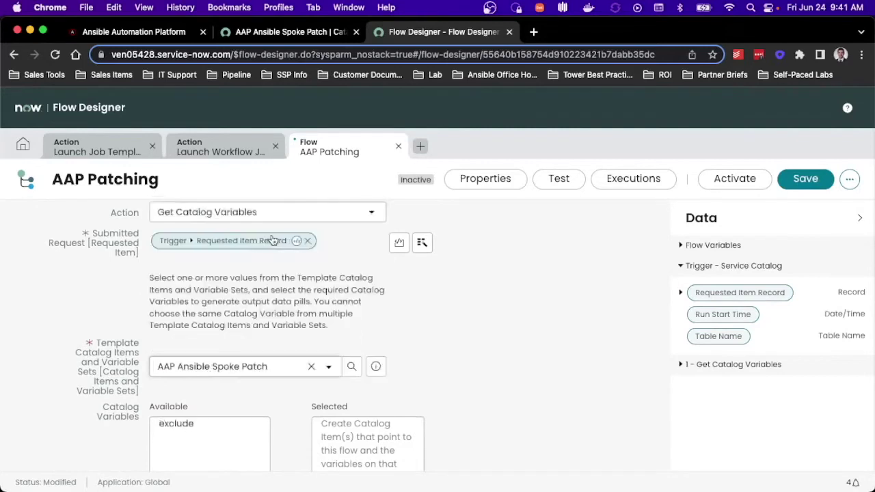
Step: Move the exclude catalog variable to the selected variables and finish the Get Catalog Variables action
click(192, 432)
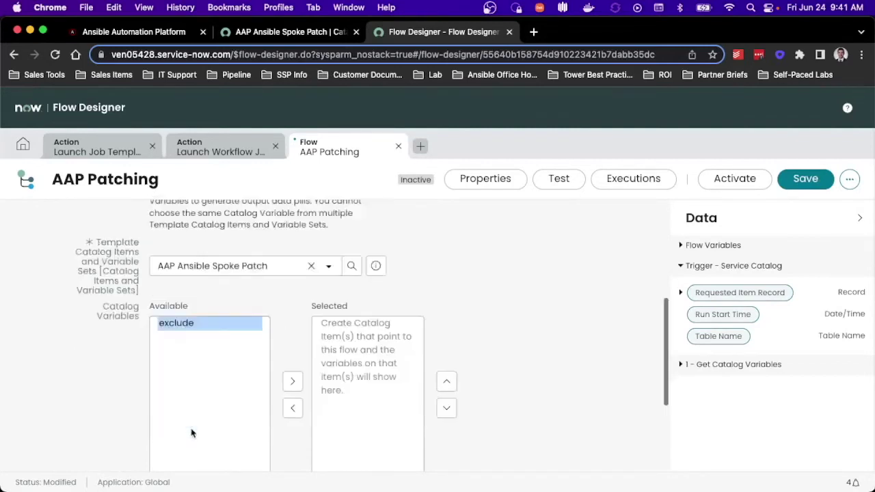
click(294, 387)
scroll(516, 350, down, 2)
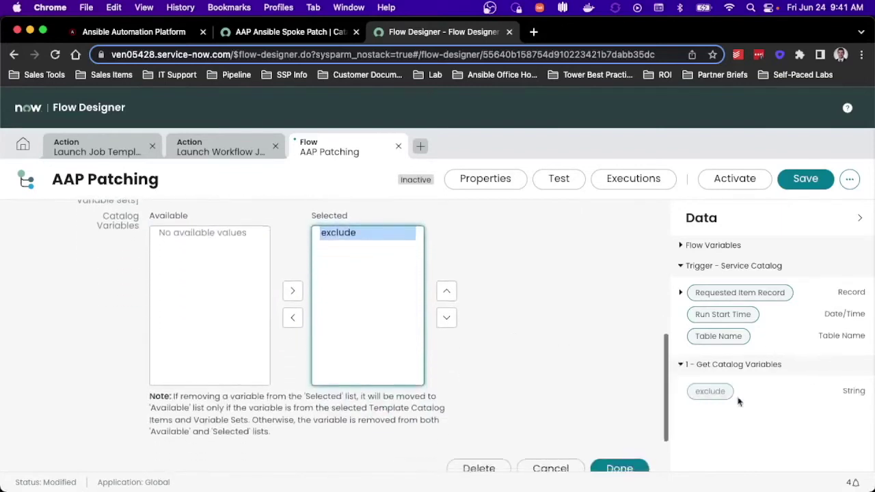
scroll(597, 364, down, 2)
click(619, 396)
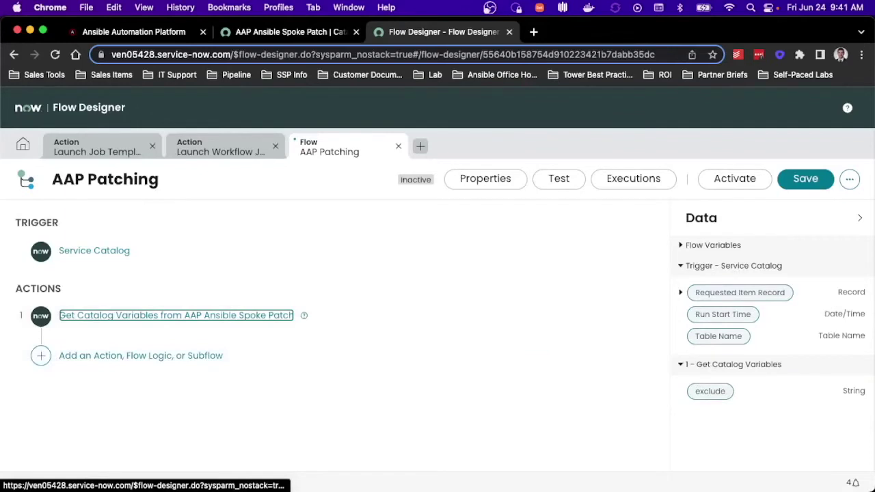
Step: Add the Ansible spoke's Launch Workflow Job Template action as the second action of the flow
click(101, 363)
click(102, 354)
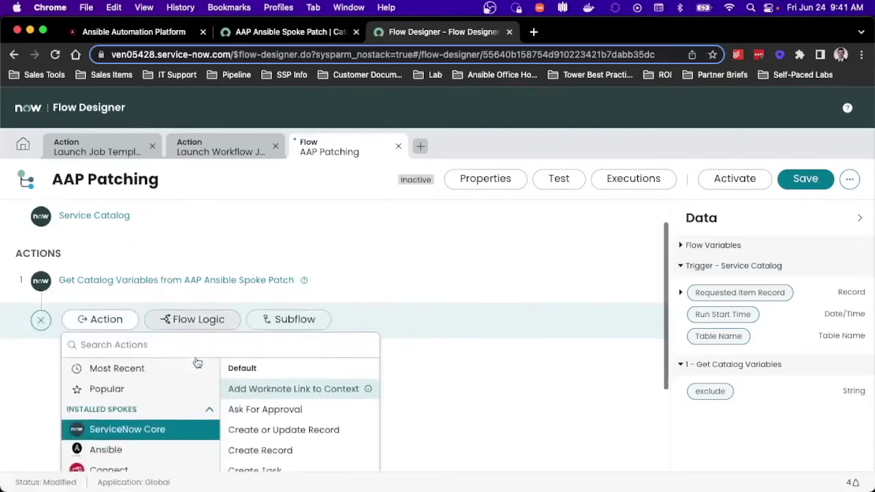
click(169, 385)
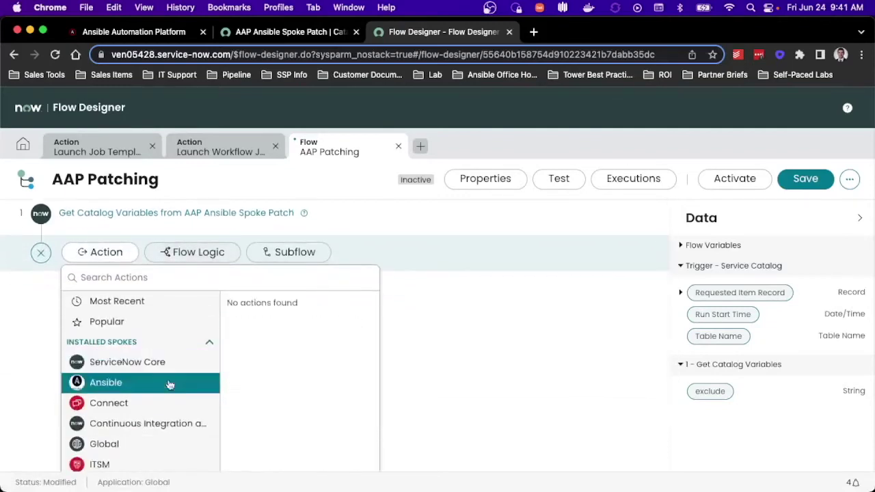
scroll(276, 360, down, 3)
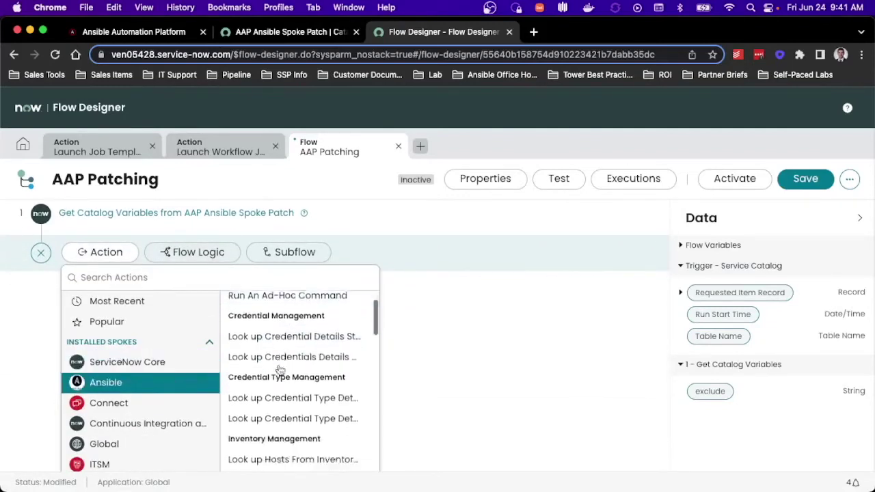
click(232, 280)
text(launch)
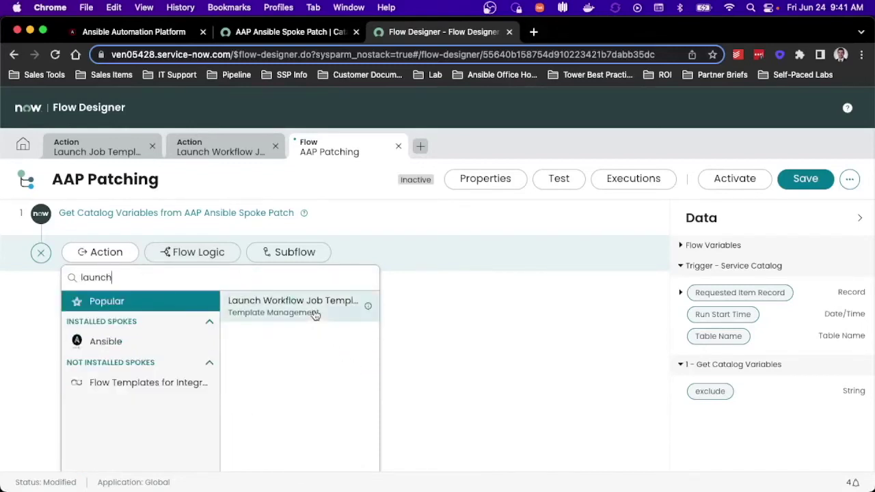
scroll(316, 315, up, 1)
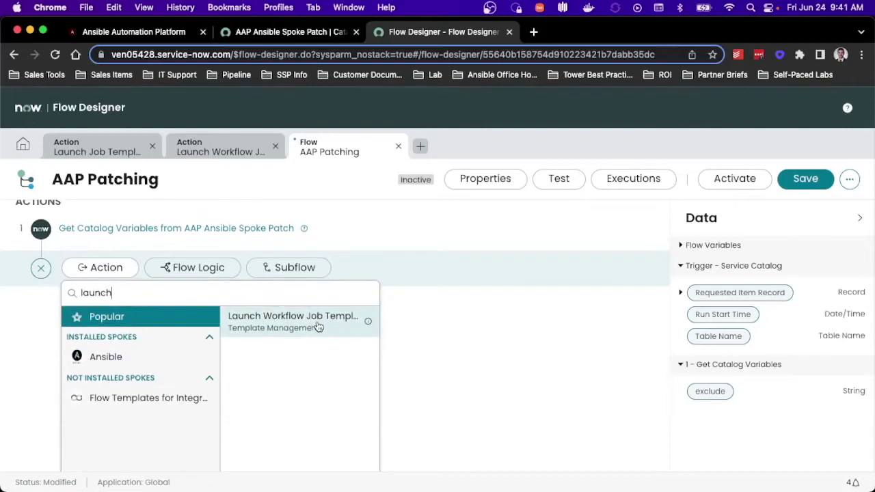
click(318, 328)
scroll(410, 349, down, 1)
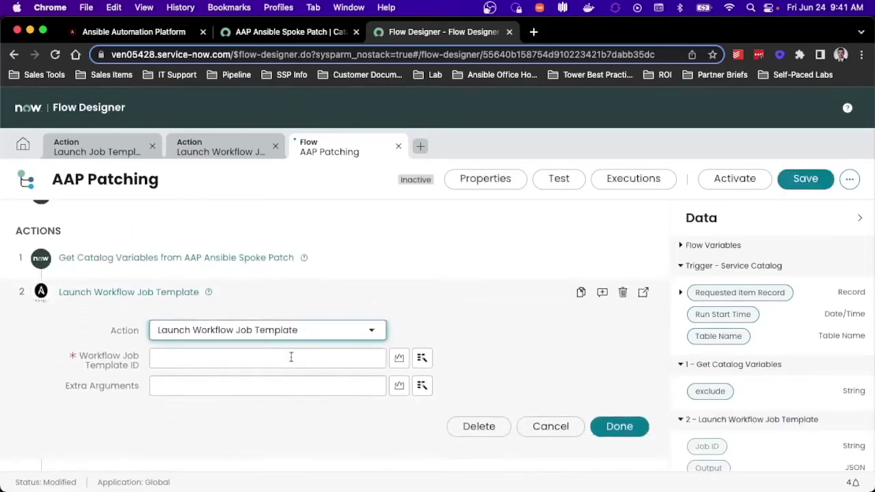
Step: Switch to Ansible Automation Platform, log in with the prefilled credentials, and open the templates list
click(151, 37)
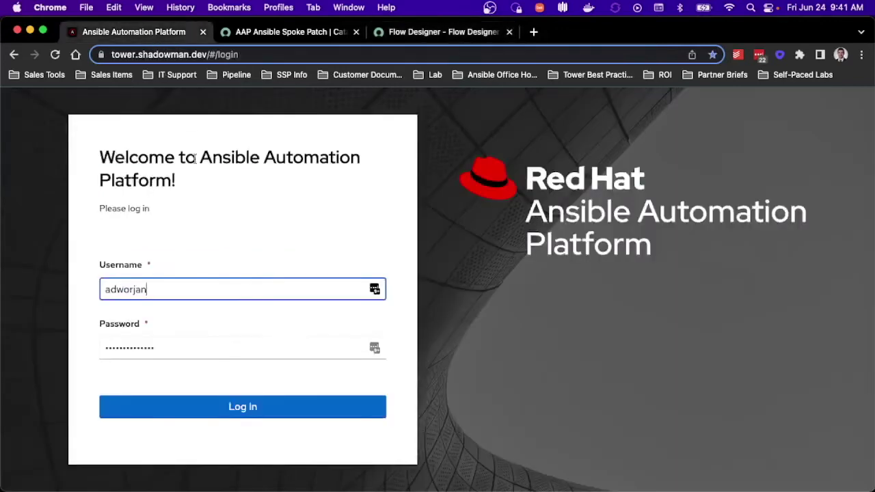
click(261, 406)
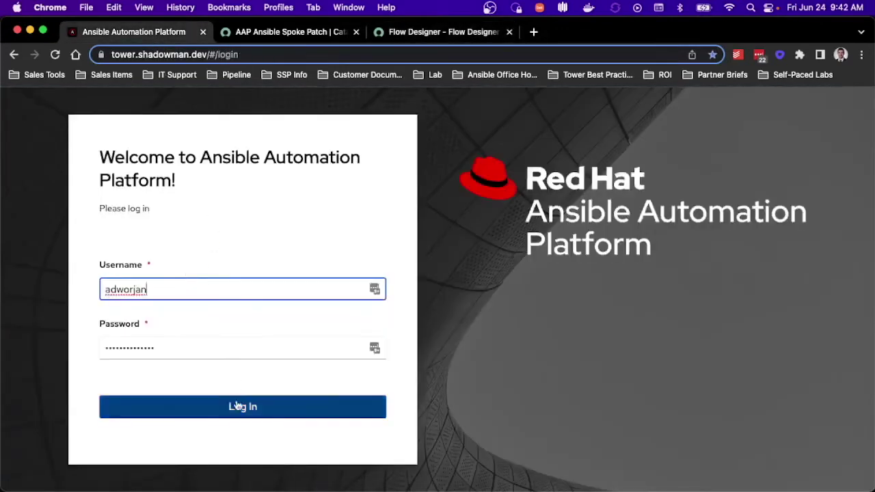
click(239, 406)
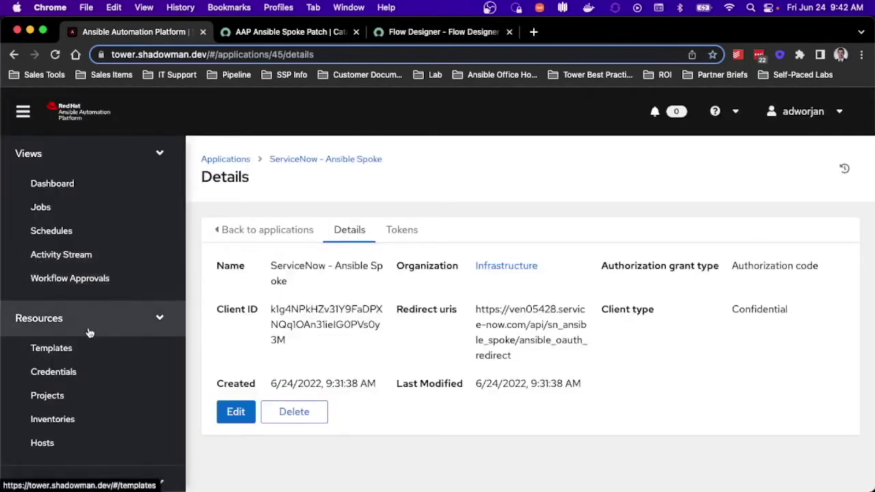
click(84, 348)
click(369, 227)
text(close loop)
key(Return)
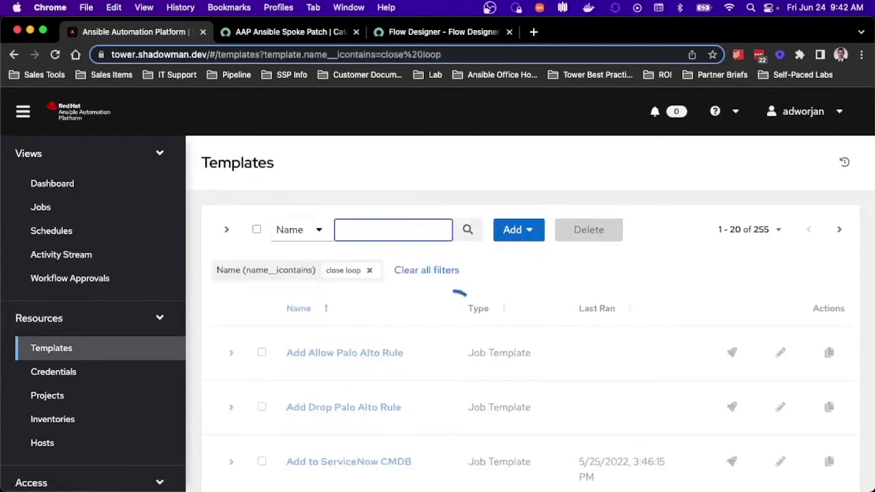
click(369, 264)
Step: Filter the templates by the name closed and open the Closed Loop Linux Patching workflow job template
click(387, 237)
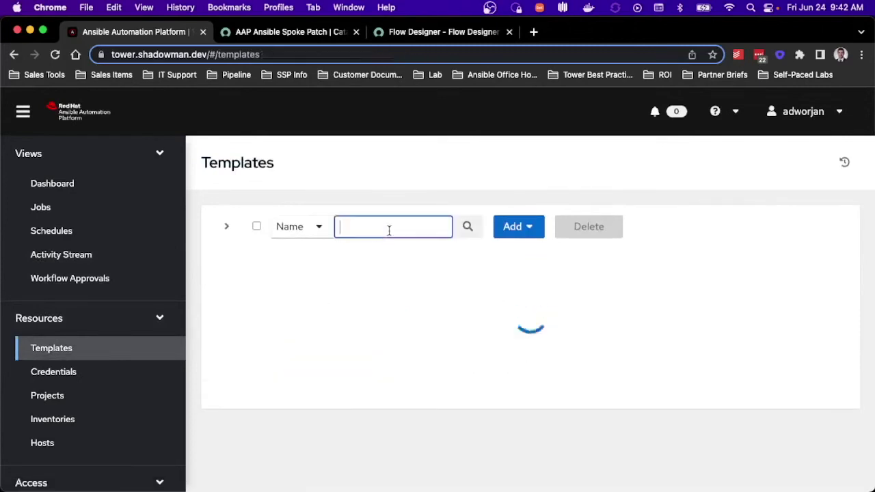
text(closed)
key(Return)
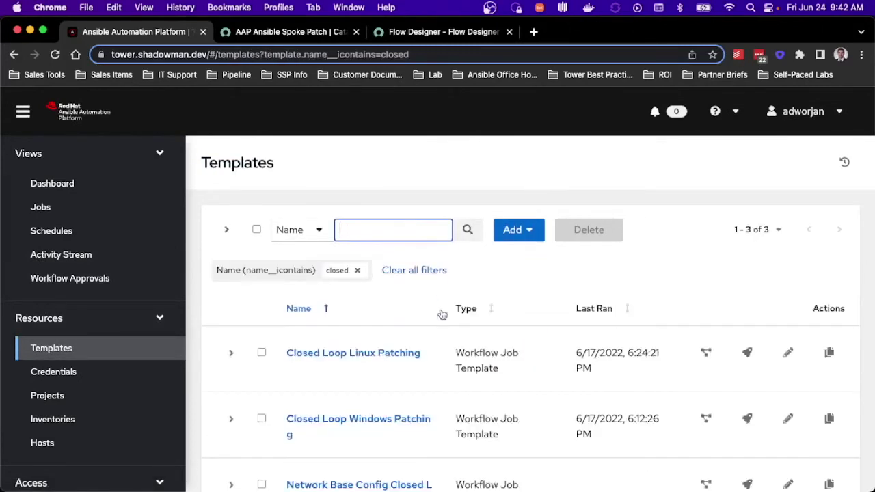
click(400, 354)
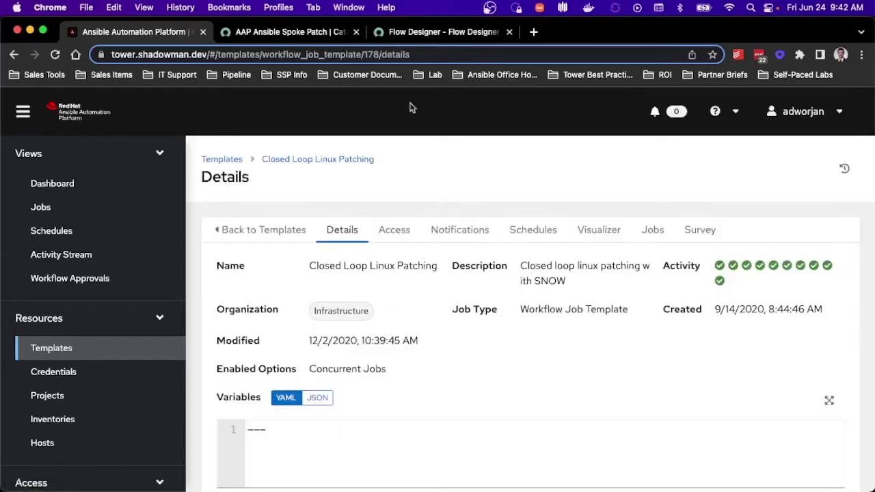
Step: Examine the Closed Loop Linux Patching template's ID in its web address and its survey questions
double_click(374, 54)
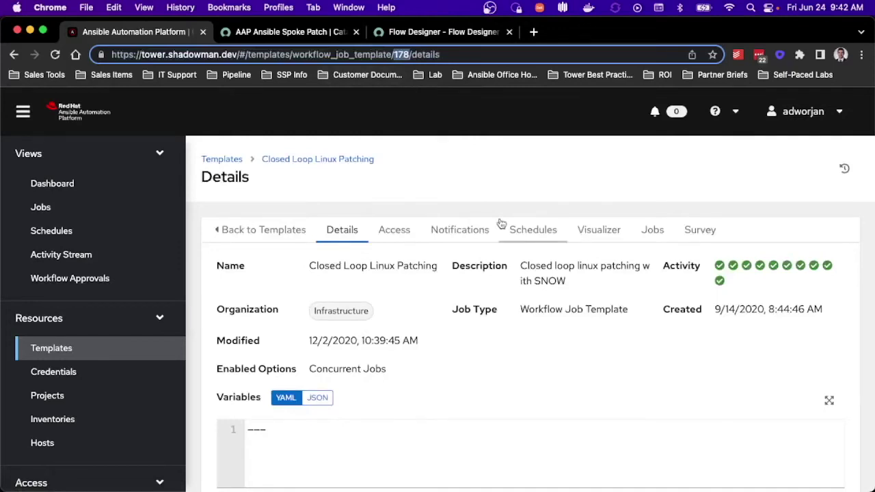
click(704, 237)
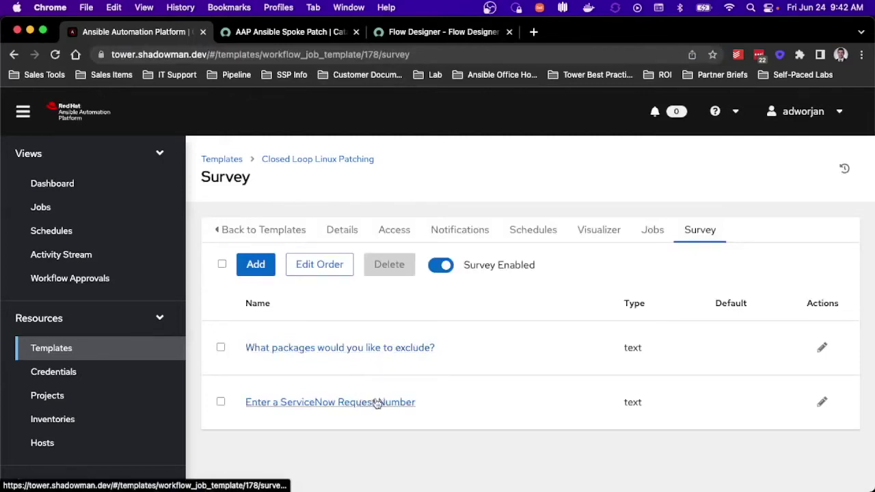
Step: Return to Flow Designer and set the Workflow Job Template ID of the launch action to 178
click(441, 35)
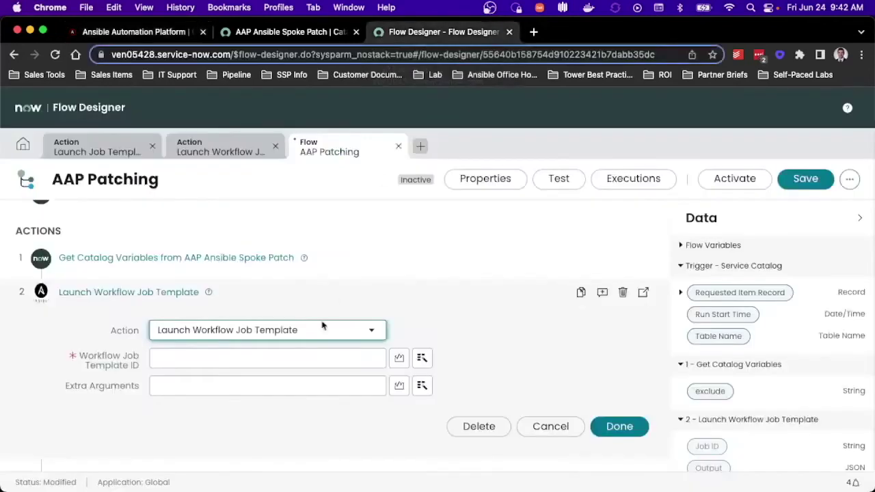
click(279, 360)
text(178)
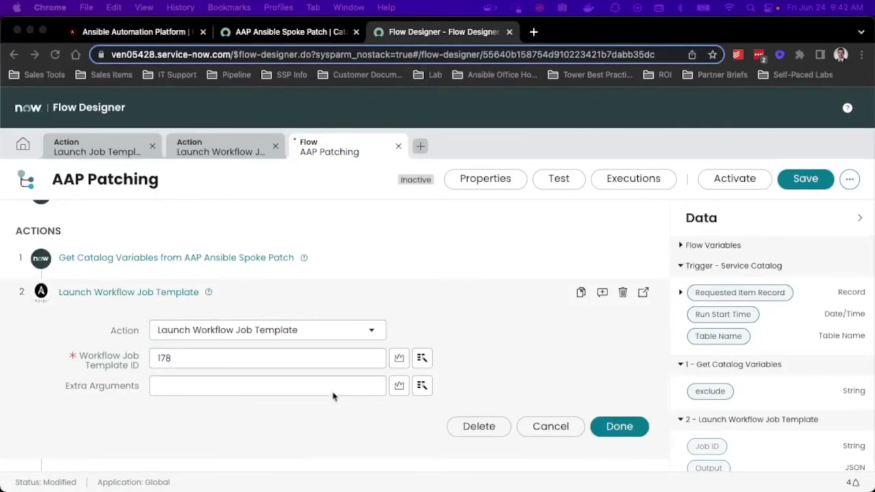
Step: Fill Extra Arguments with JSON whose extra_vars hold exclude and ticket_number, each with the placeholder DRAGGED FROM STEP1
click(284, 384)
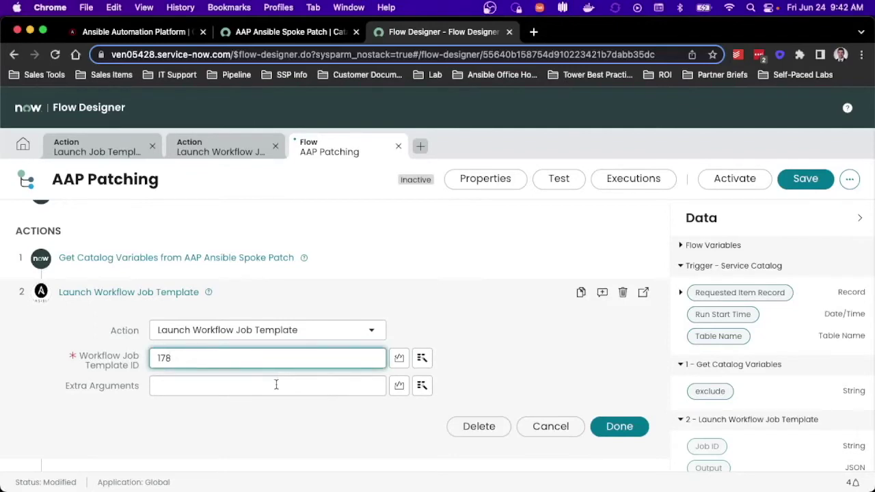
click(276, 385)
text({ 	"extra_vars": 	{ 		"exclude": "DRAGGED FROM STEP1", 		"ticket_number": "DRAGGED FROM STEP1" 	} })
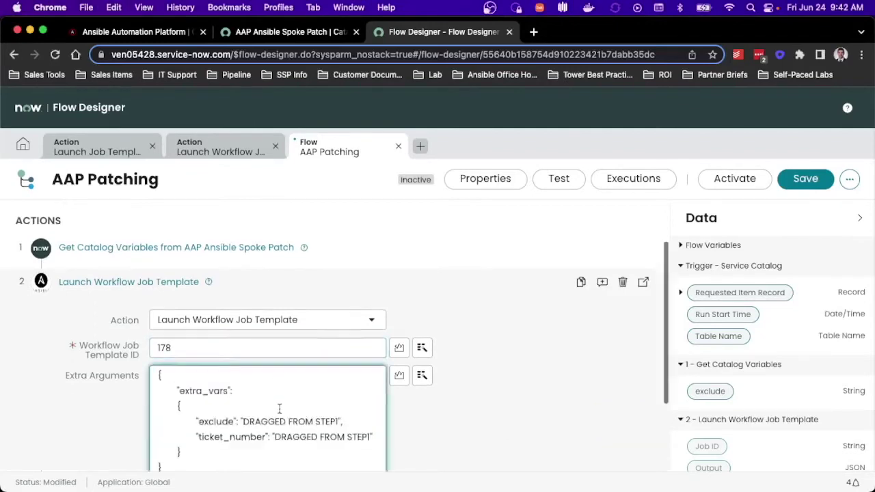
Step: Replace the exclude placeholder in Extra Arguments with the exclude data pill from the Get Catalog Variables action, keeping its quotes
drag(242, 399, 336, 403)
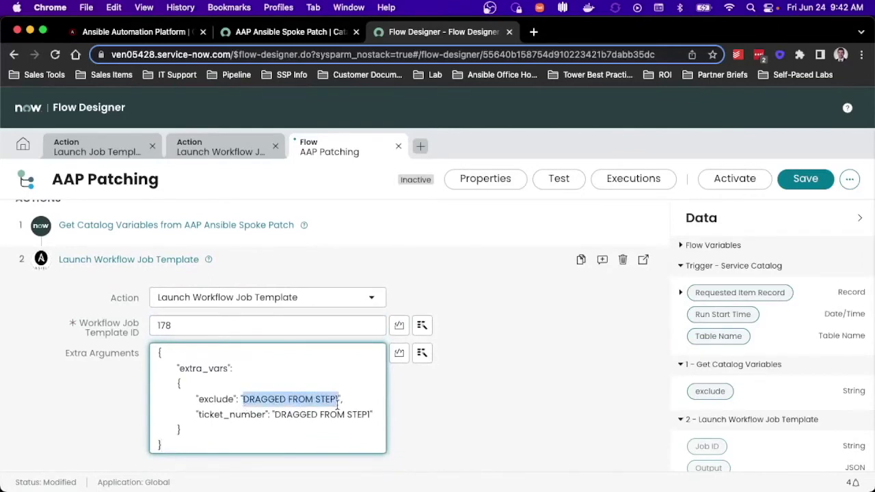
key(BackSpace)
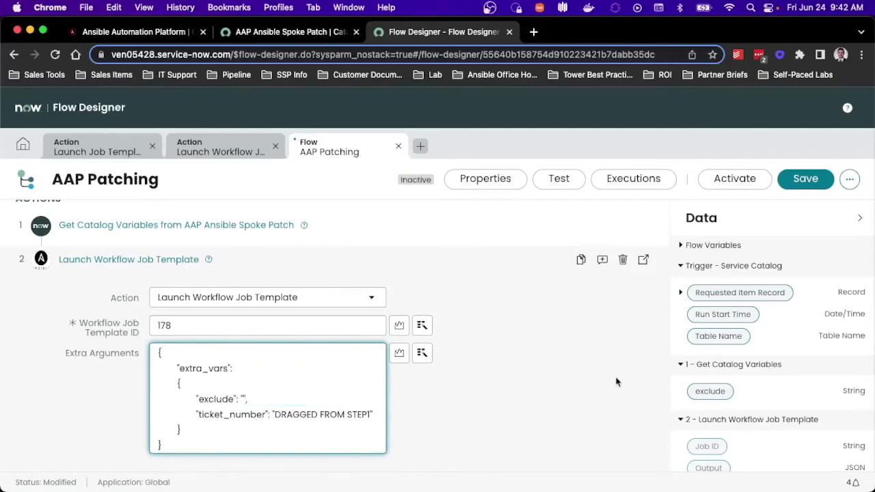
drag(706, 391, 242, 400)
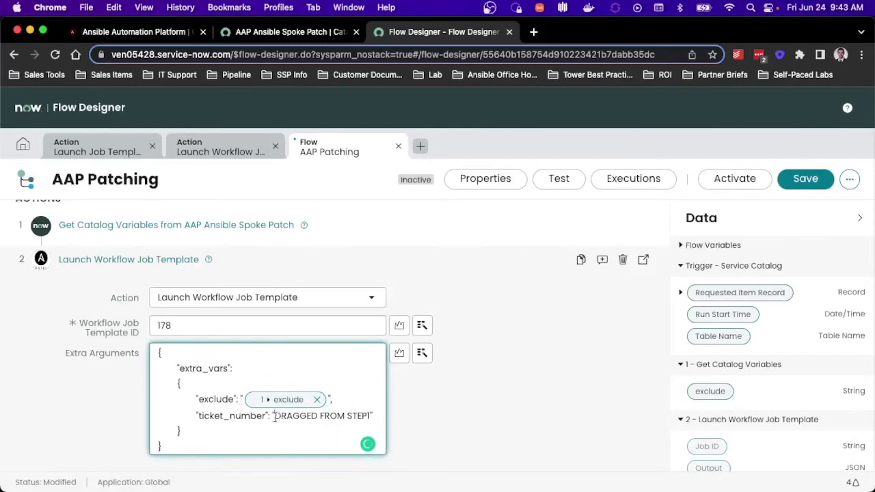
Step: Replace the ticket_number placeholder in Extra Arguments with the Number data pill of the trigger's Requested Item Record > Request
drag(272, 415, 373, 415)
key(BackSpace)
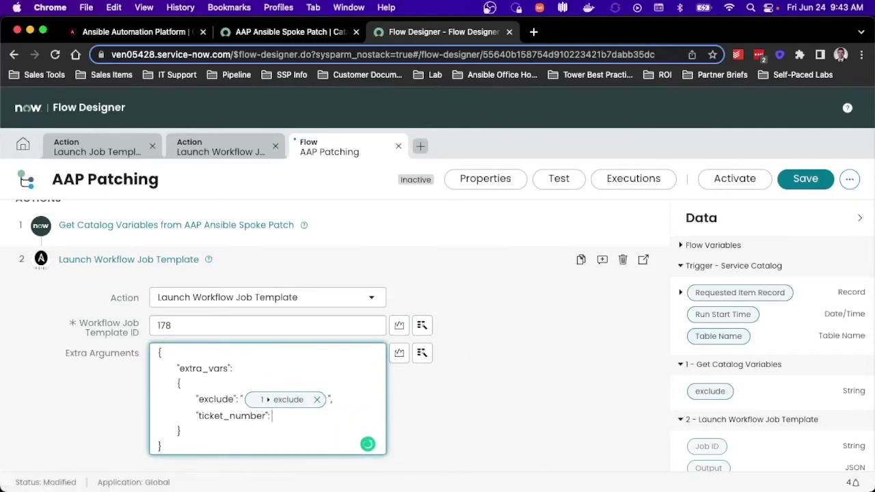
click(680, 292)
click(680, 273)
scroll(711, 287, down, 1)
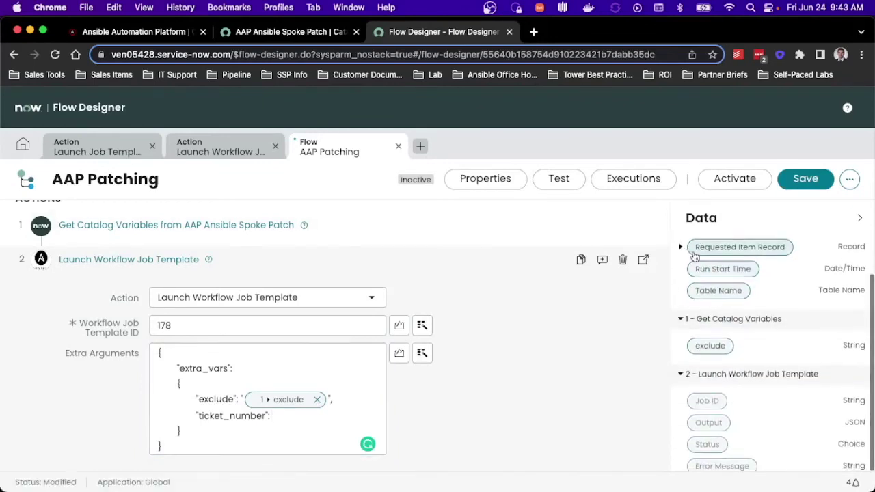
click(680, 247)
scroll(736, 279, down, 1)
scroll(735, 279, down, 10)
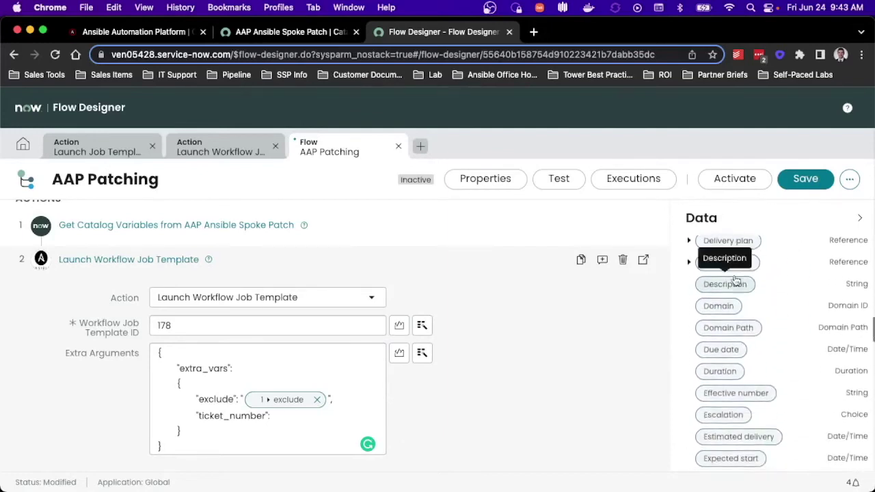
scroll(735, 278, down, 12)
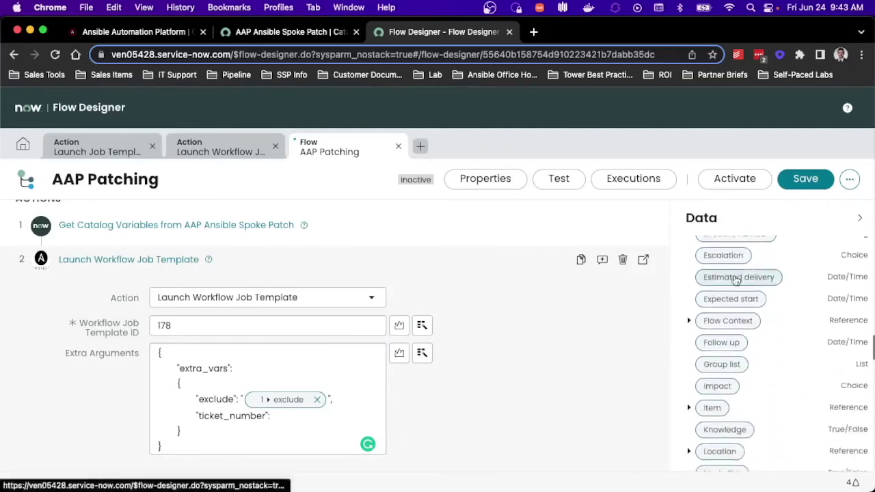
scroll(735, 279, down, 3)
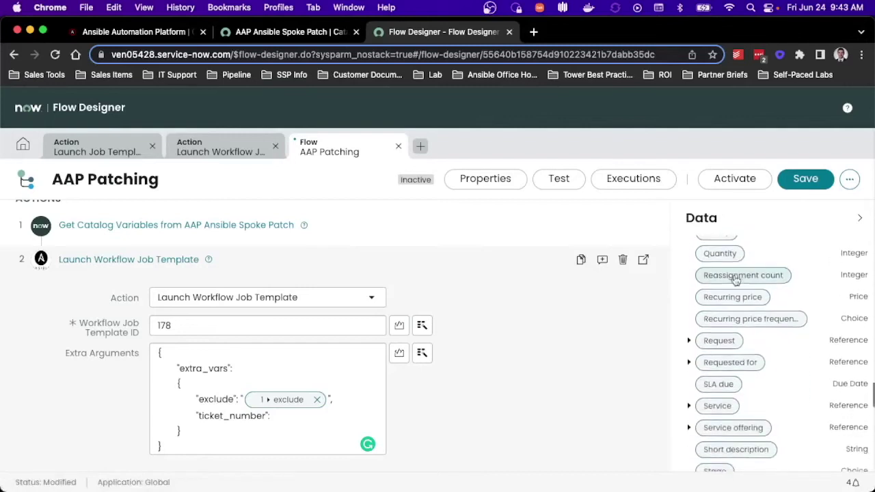
click(689, 340)
scroll(710, 355, down, 15)
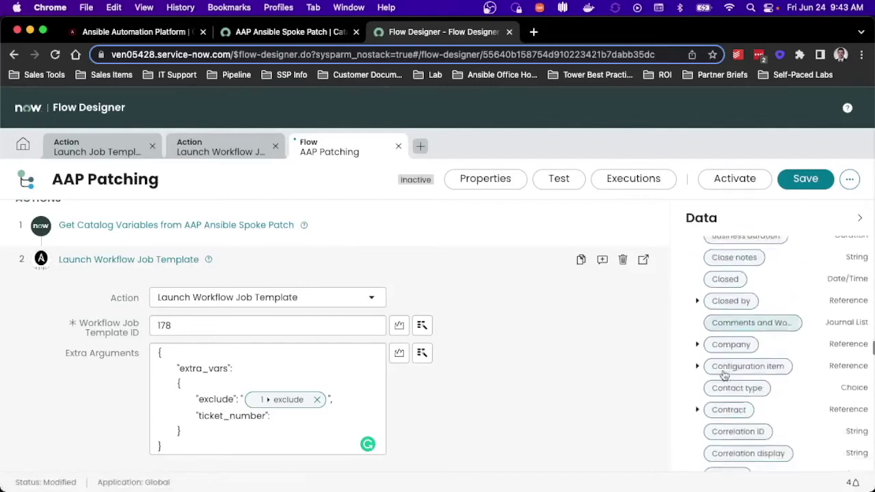
scroll(724, 374, down, 15)
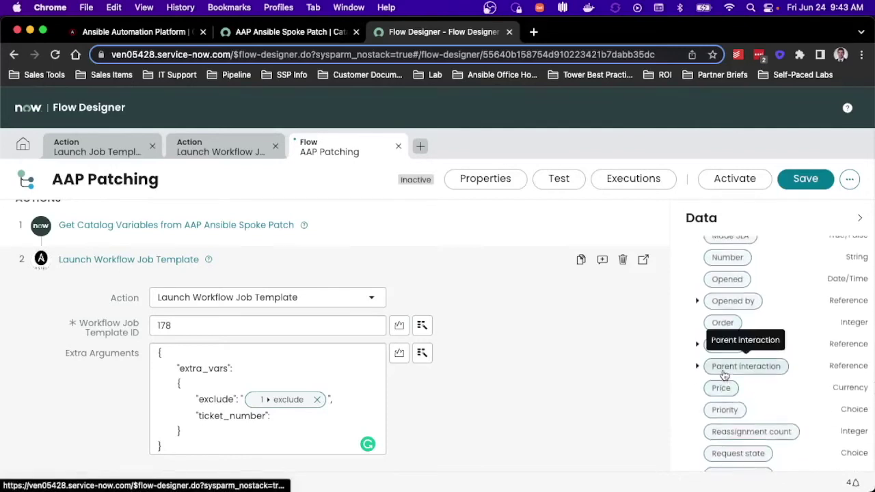
drag(727, 257, 317, 413)
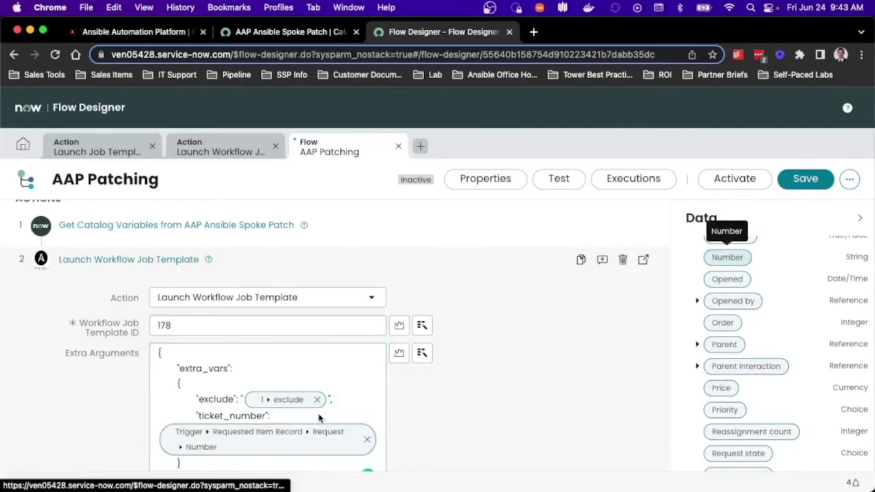
Step: Enclose the ticket_number data pill in double quotes and finish configuring the Launch Workflow Job Template action
click(300, 416)
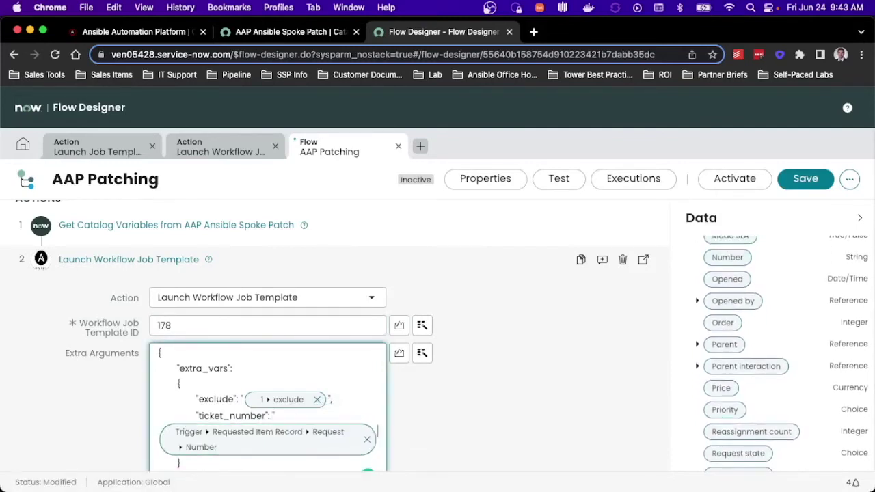
scroll(451, 408, down, 3)
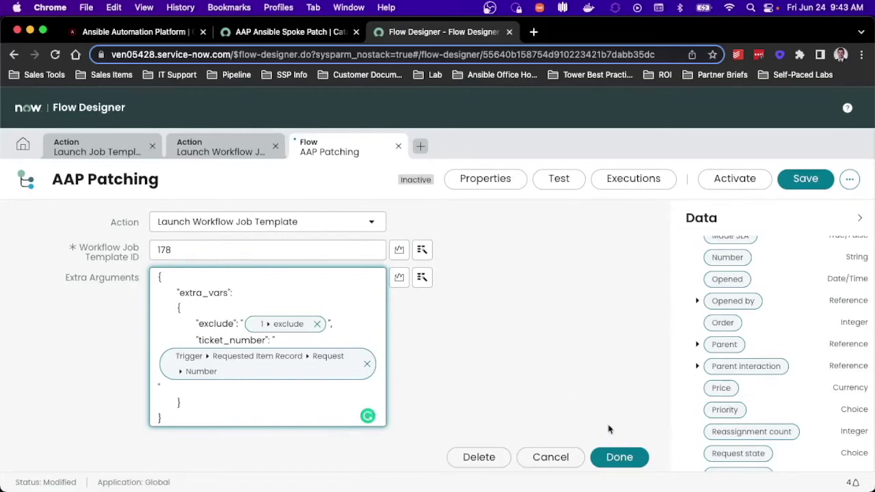
click(618, 456)
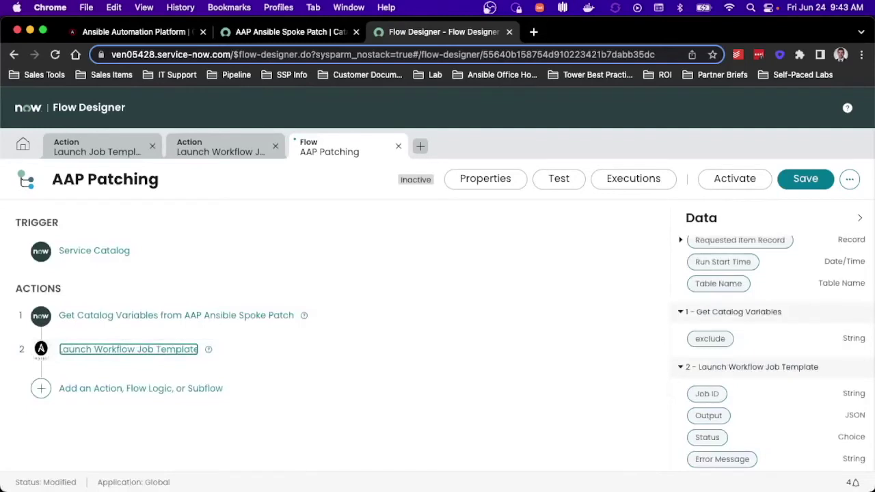
click(463, 321)
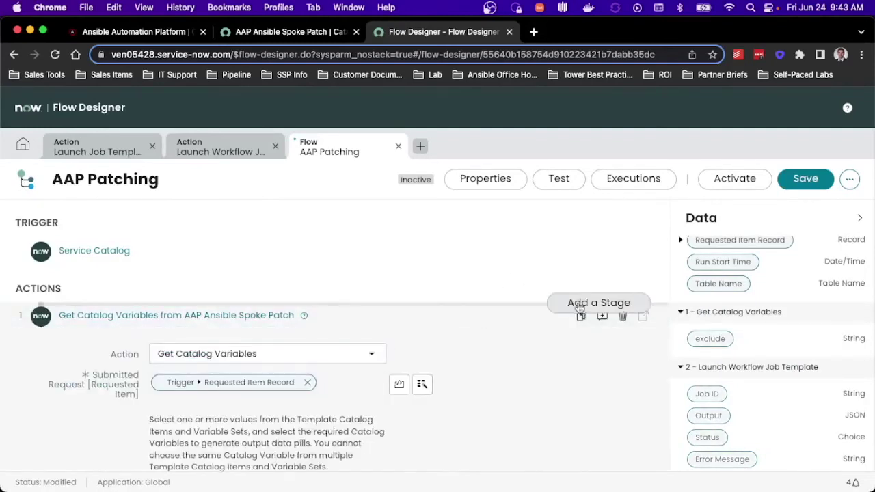
click(581, 301)
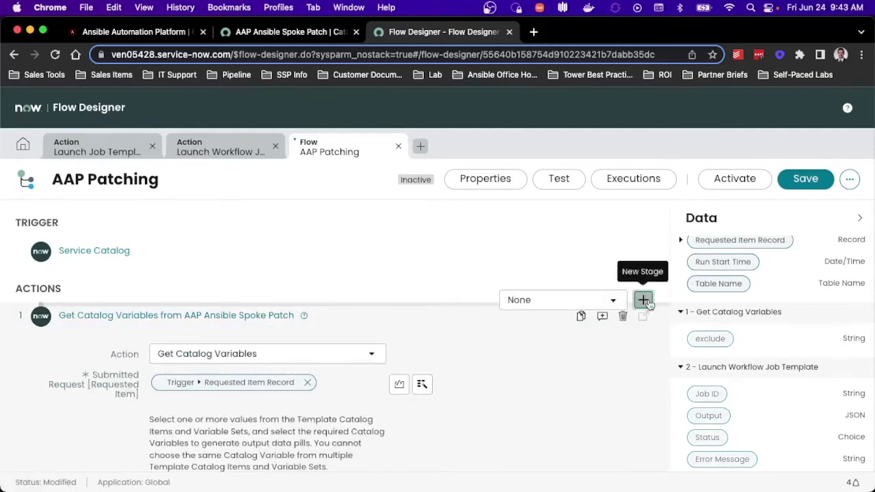
click(567, 253)
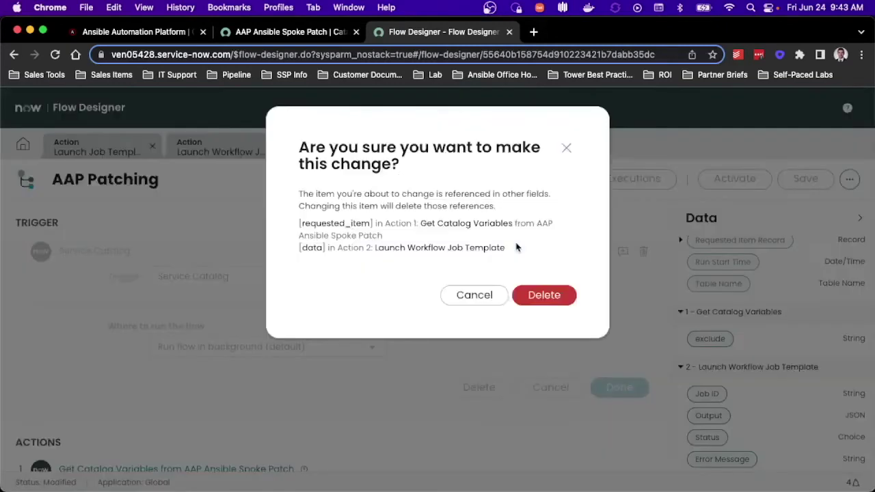
click(472, 295)
scroll(492, 308, down, 3)
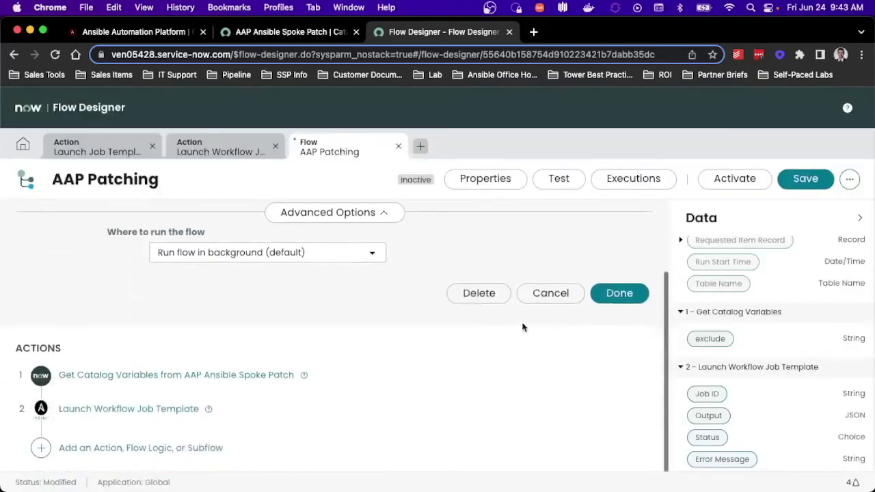
click(610, 295)
click(89, 391)
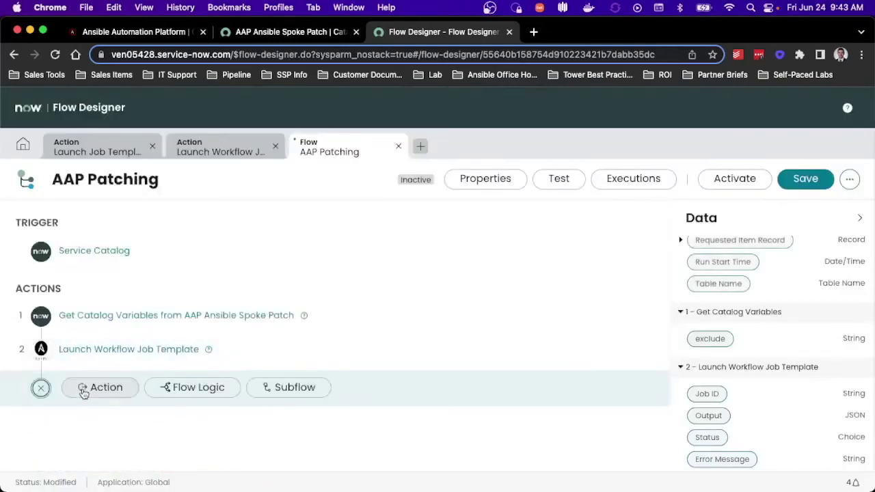
click(106, 387)
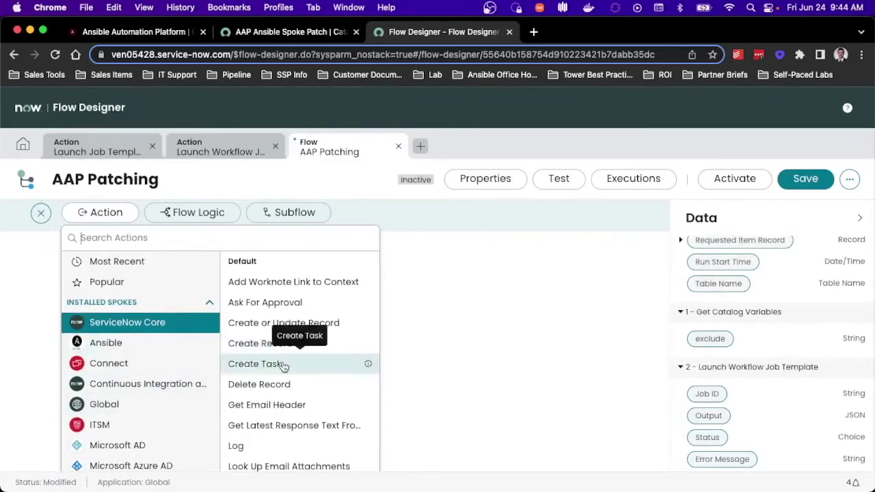
Step: Save and activate the AAP Patching flow
click(547, 342)
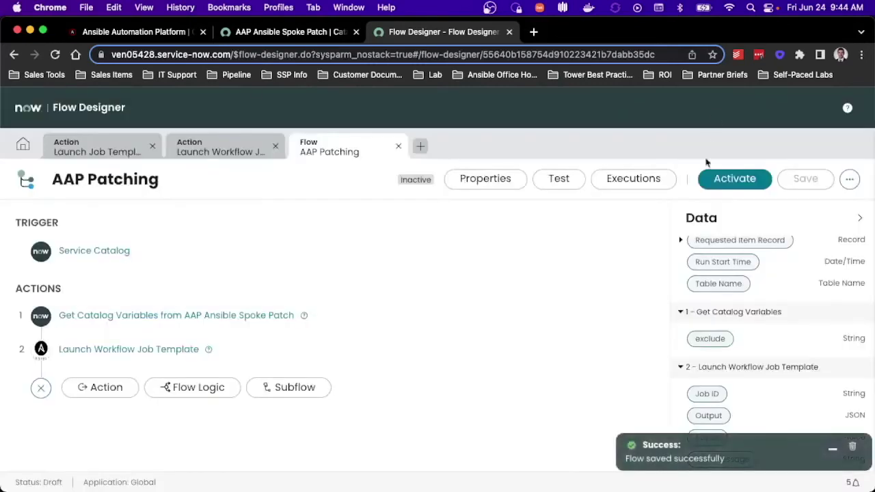
click(719, 179)
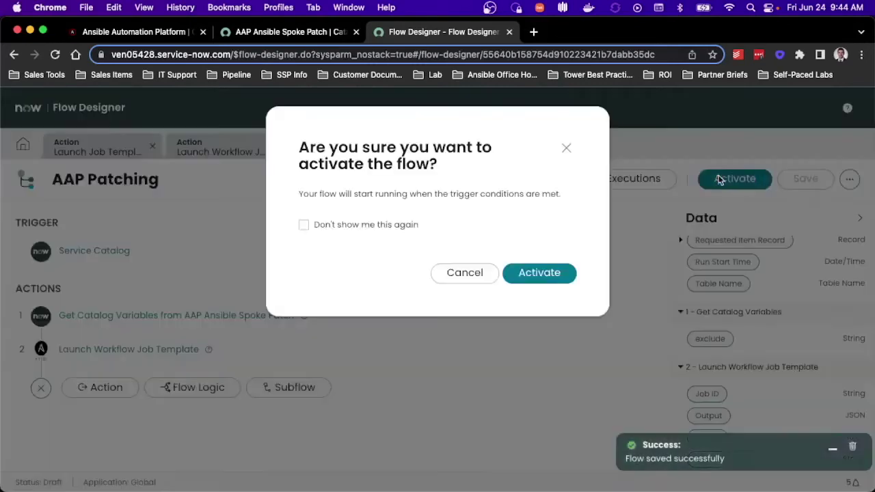
click(551, 274)
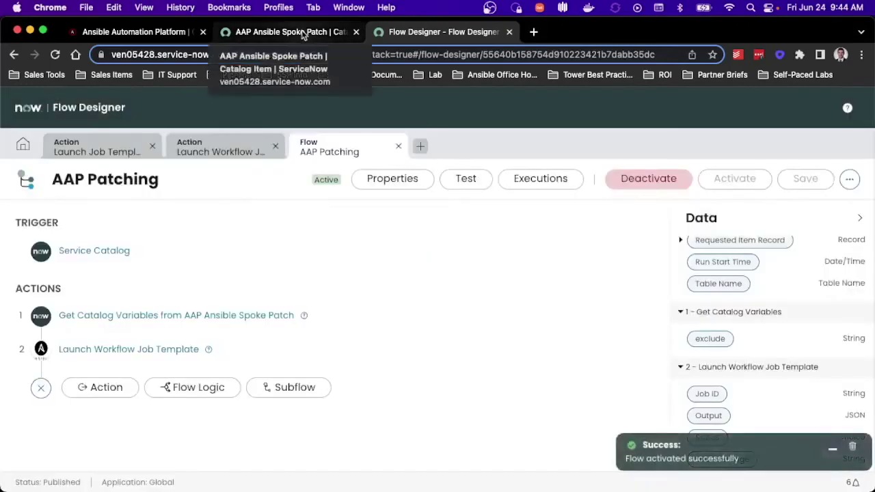
Step: Return to the AAP Ansible Spoke Patch catalog item, set its process engine Flow to AAP Patching, and save the item
click(303, 32)
scroll(363, 271, down, 3)
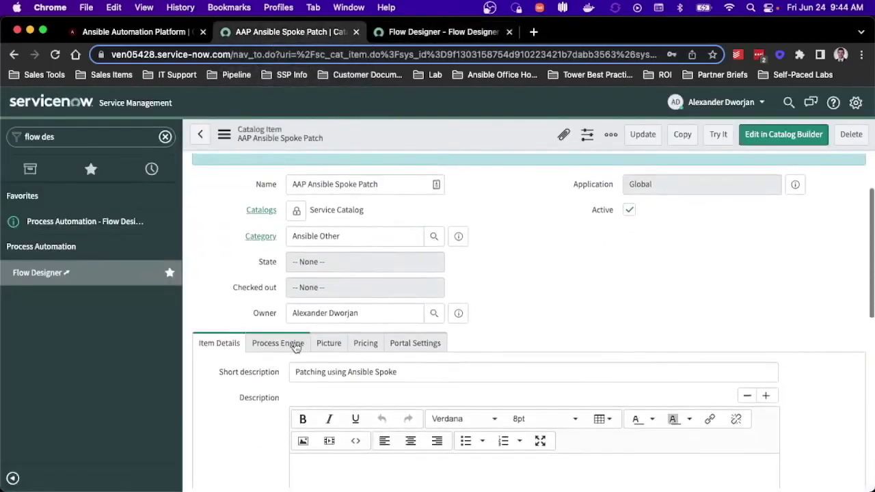
click(295, 347)
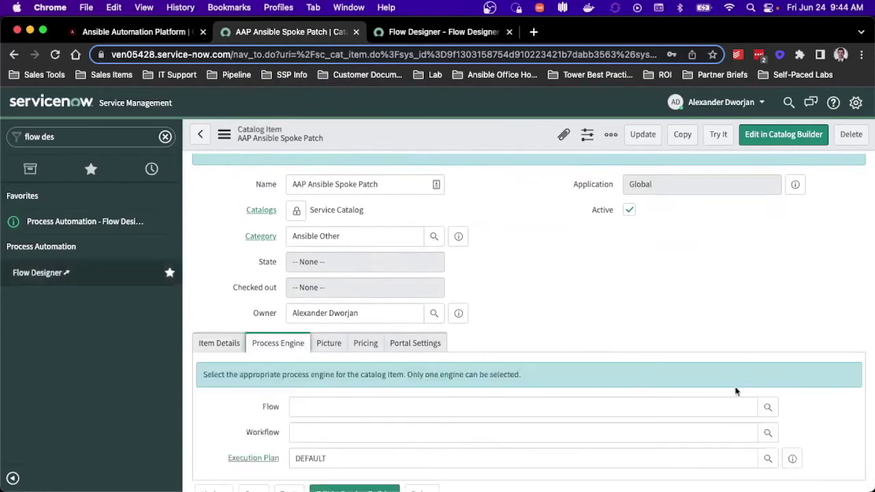
click(683, 403)
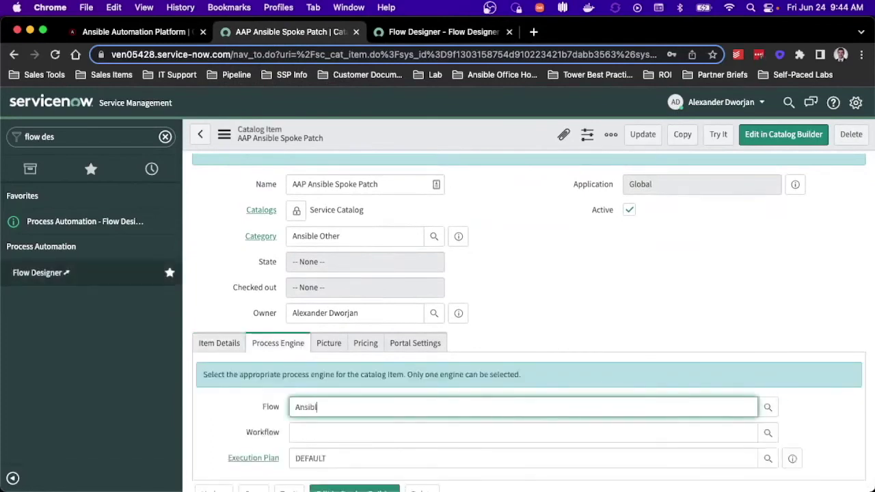
text(AAP)
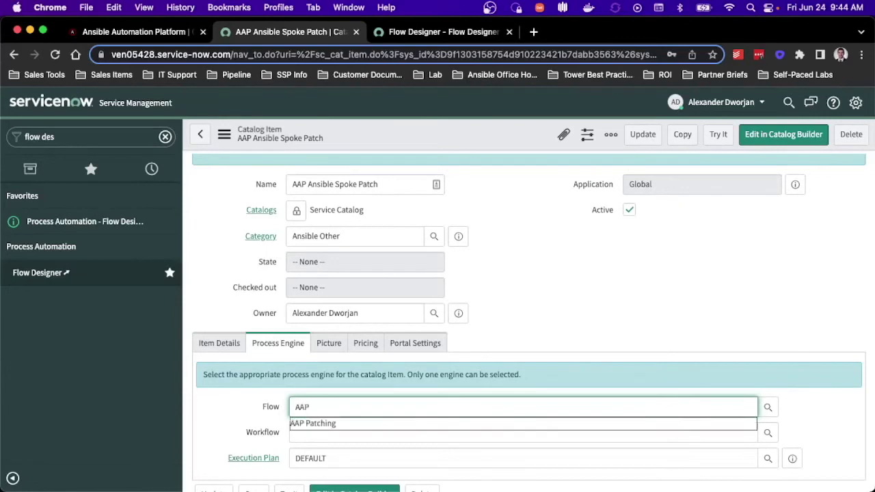
click(576, 426)
scroll(619, 322, down, 1)
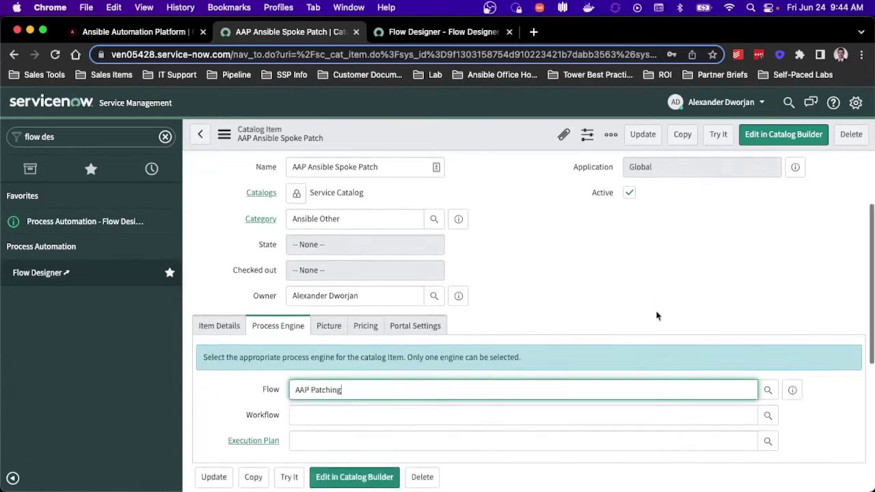
right_click(512, 141)
click(525, 146)
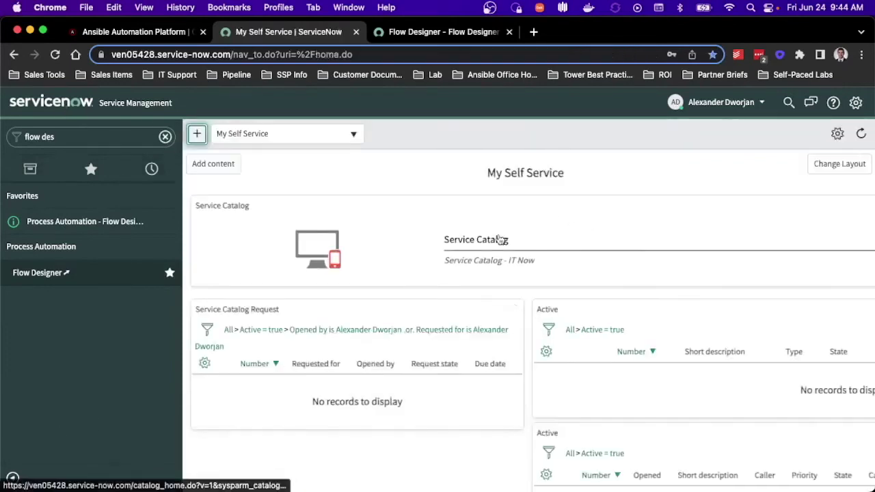
Step: Order AAP Ansible Spoke Patch from the Service Catalog's Ansible Other category, entering sos as the packages to exclude
click(499, 240)
click(253, 324)
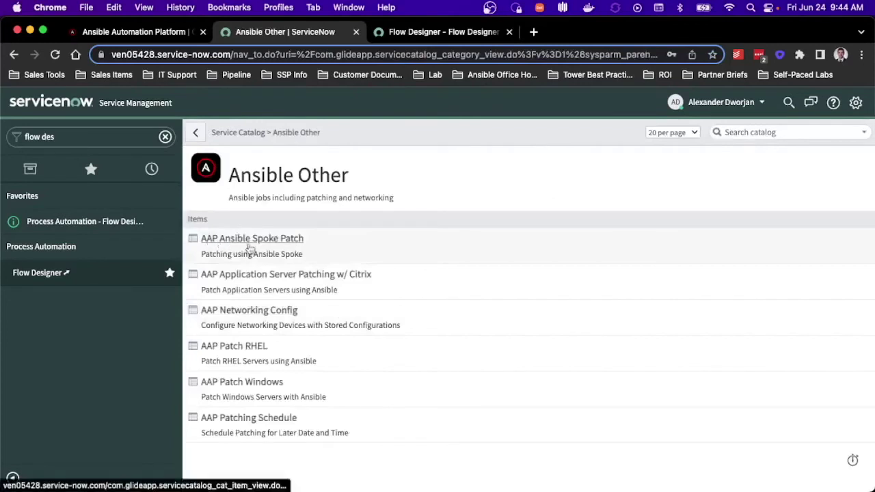
click(277, 246)
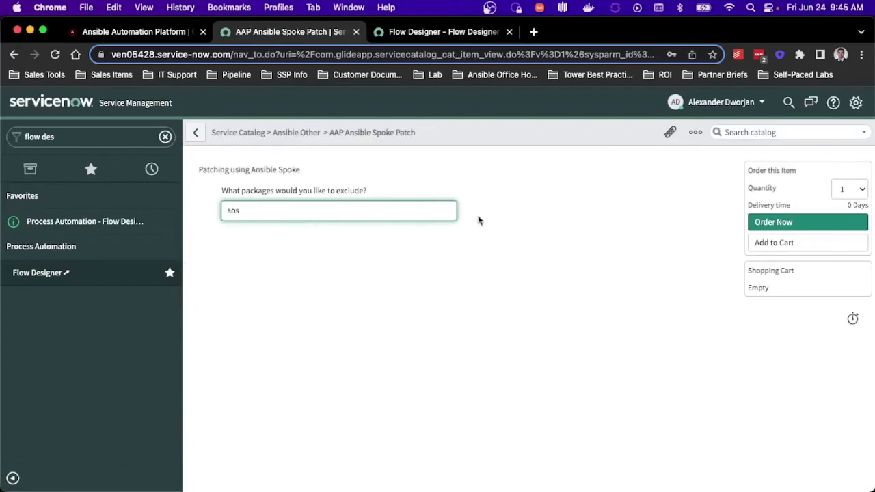
click(775, 222)
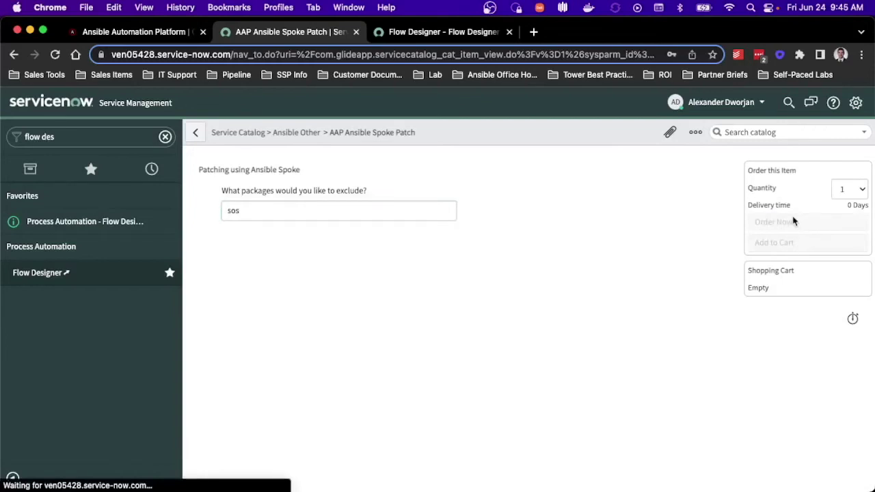
Step: Switch to Ansible Automation Platform and check the refreshed jobs list for the Closed Loop Linux Patching workflow run
click(126, 33)
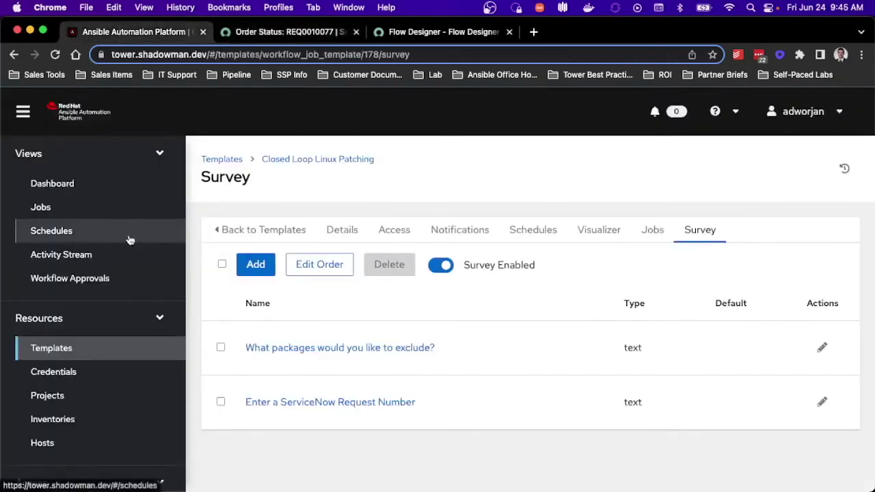
click(119, 210)
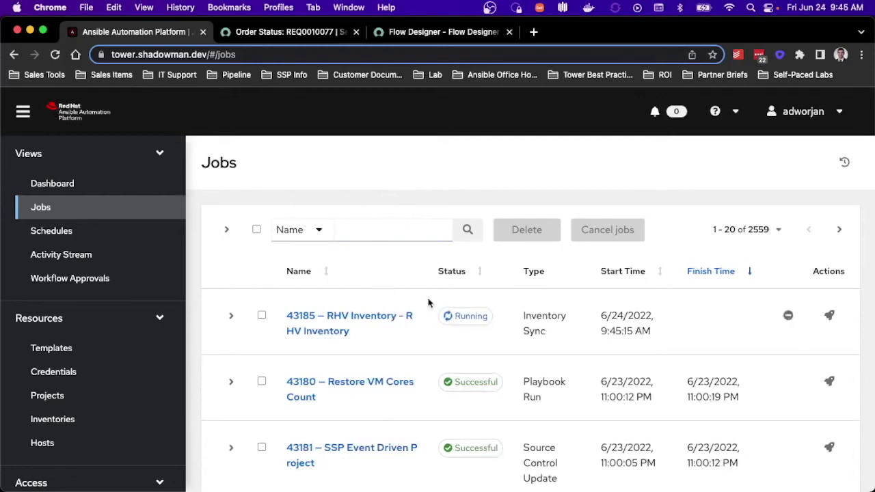
click(132, 191)
click(134, 203)
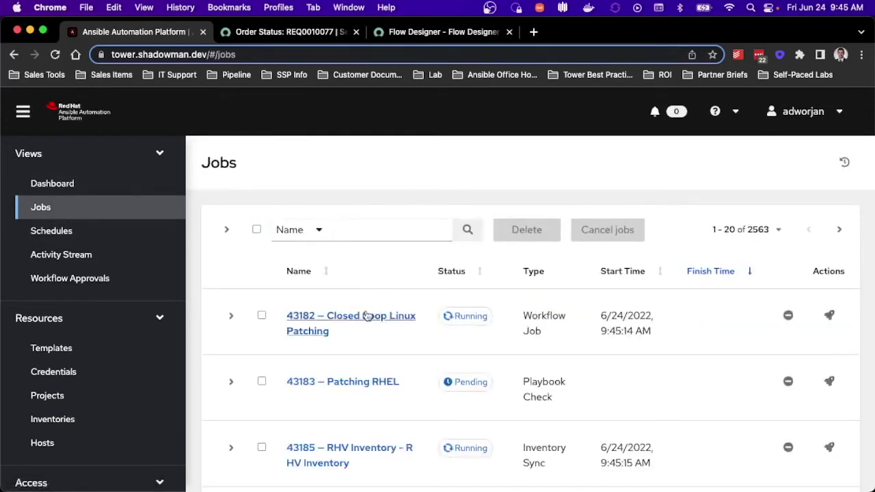
Step: Open the Closed Loop Linux Patching workflow job's details and check the exclude and ticket_number variables passed from ServiceNow
click(367, 315)
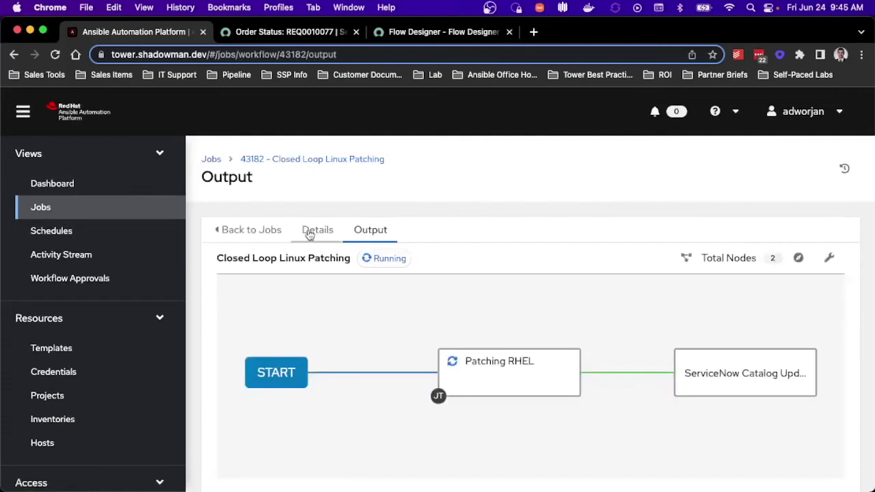
click(310, 231)
scroll(478, 321, down, 1)
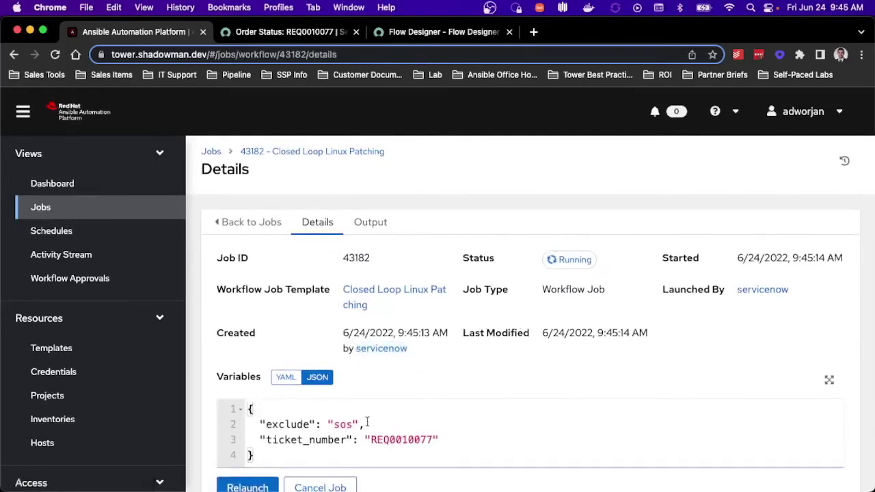
double_click(345, 423)
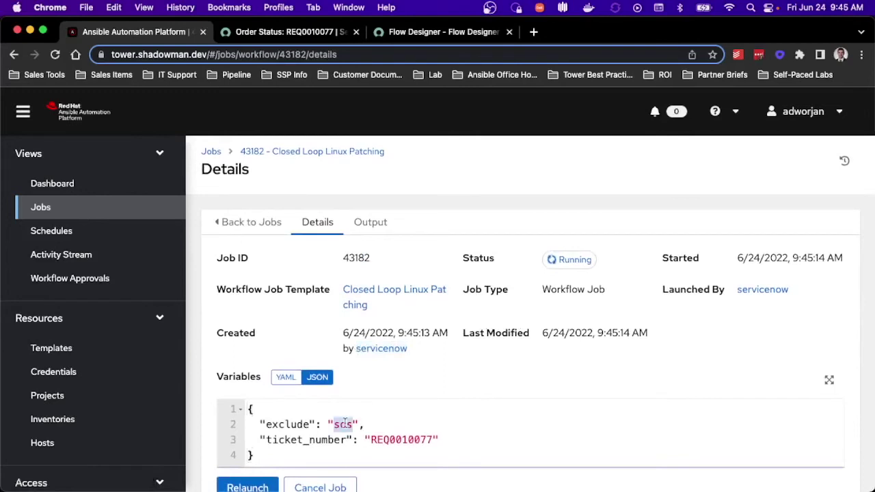
double_click(396, 440)
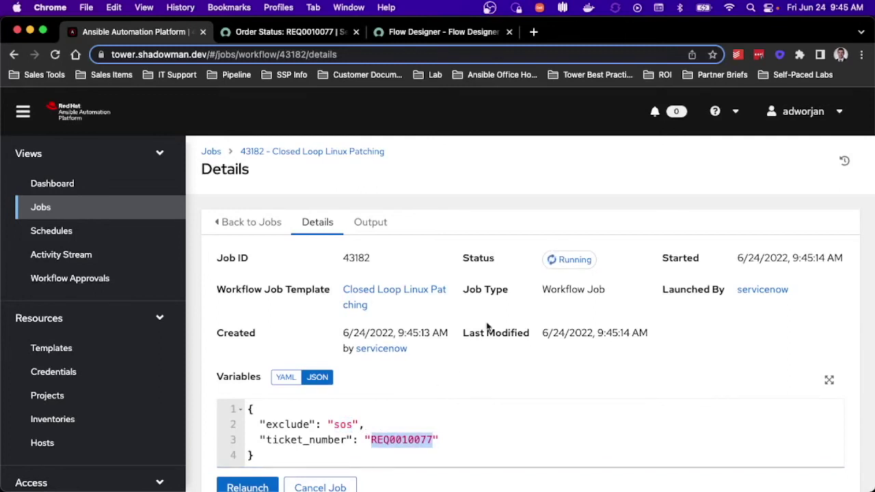
Step: Switch to ServiceNow and examine the patch request's state, comments and requested items, reopening it from the My Self Service homepage
click(318, 32)
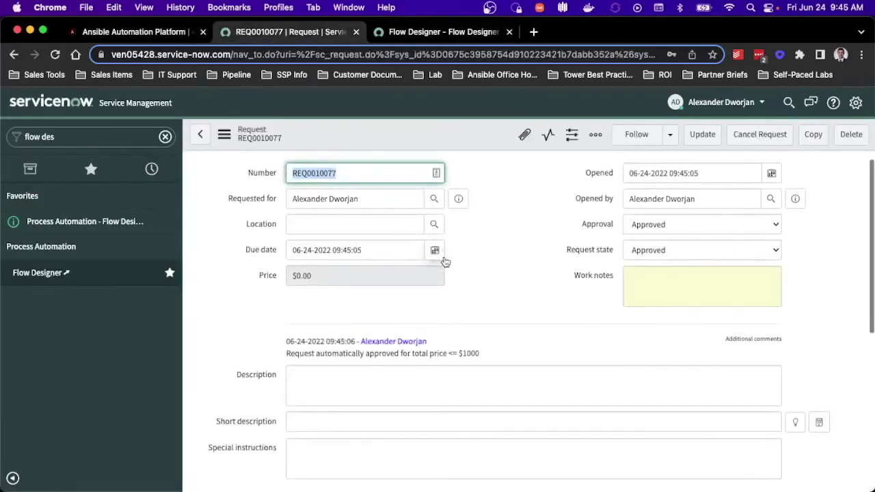
scroll(444, 261, down, 3)
scroll(444, 258, down, 2)
scroll(371, 212, up, 1)
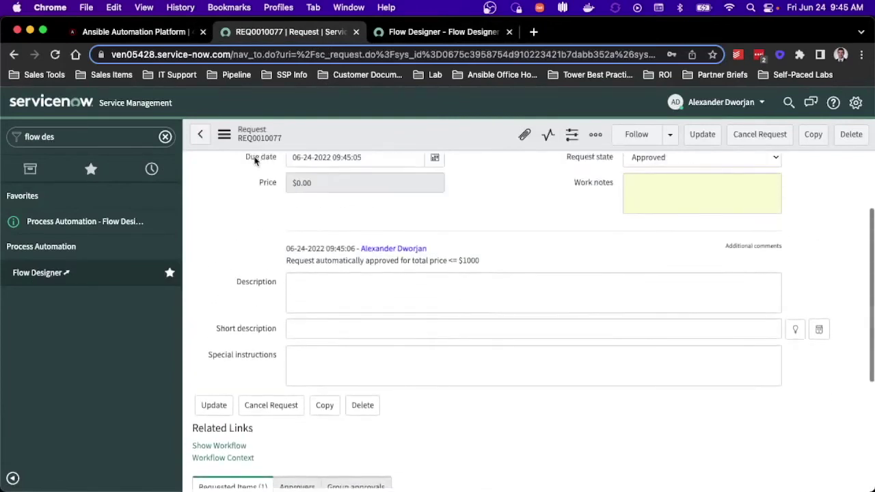
scroll(302, 384, down, 3)
scroll(304, 386, down, 1)
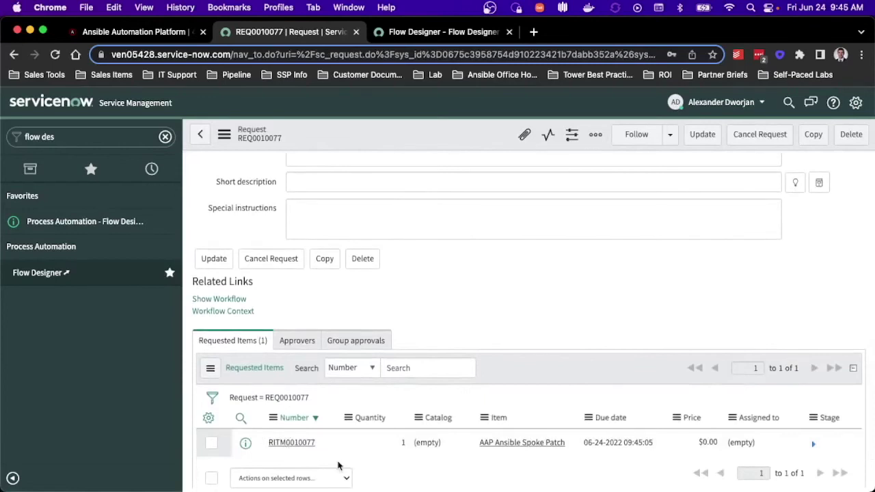
scroll(463, 306, up, 7)
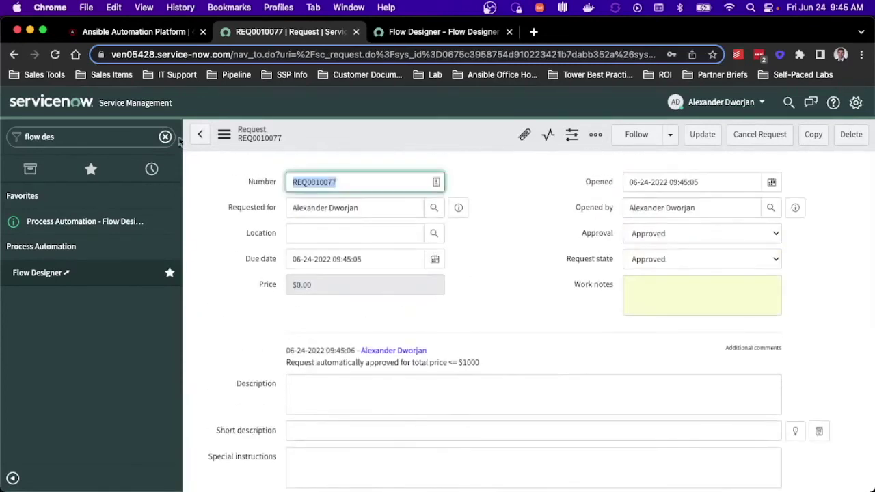
click(71, 106)
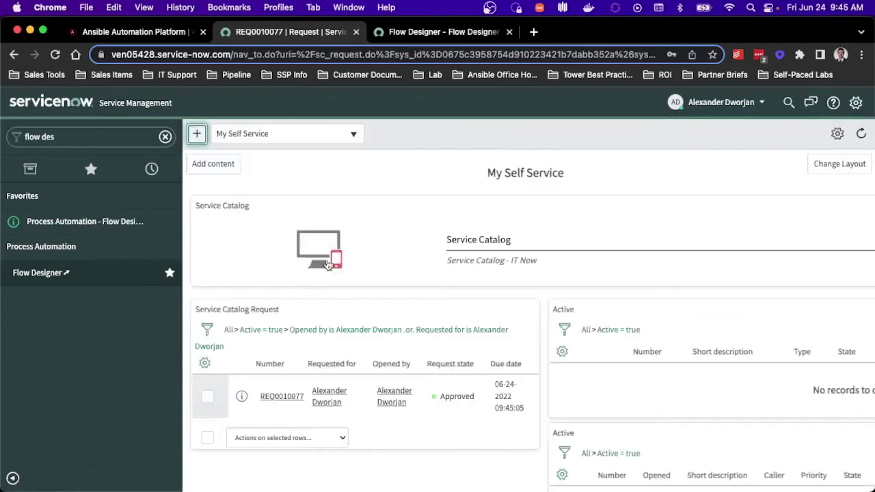
click(281, 396)
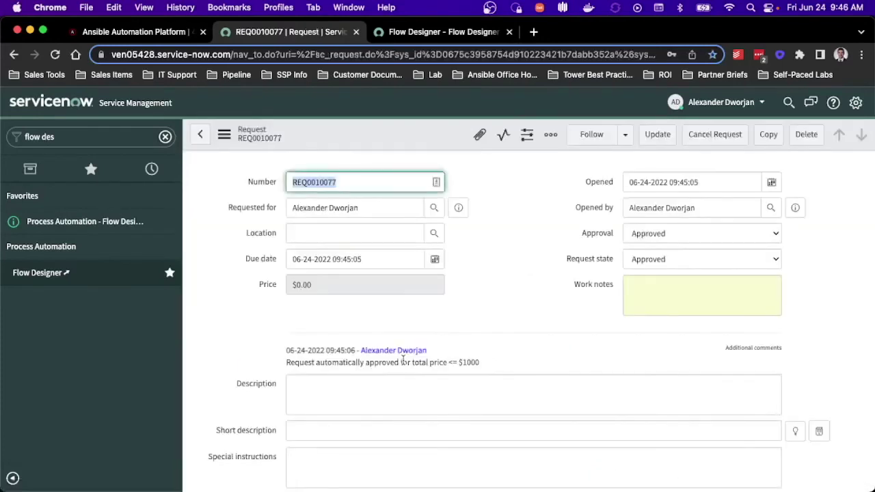
Step: Switch to Ansible Automation Platform, open the Patching RHEL job's output from the jobs list, and follow its live output
click(189, 32)
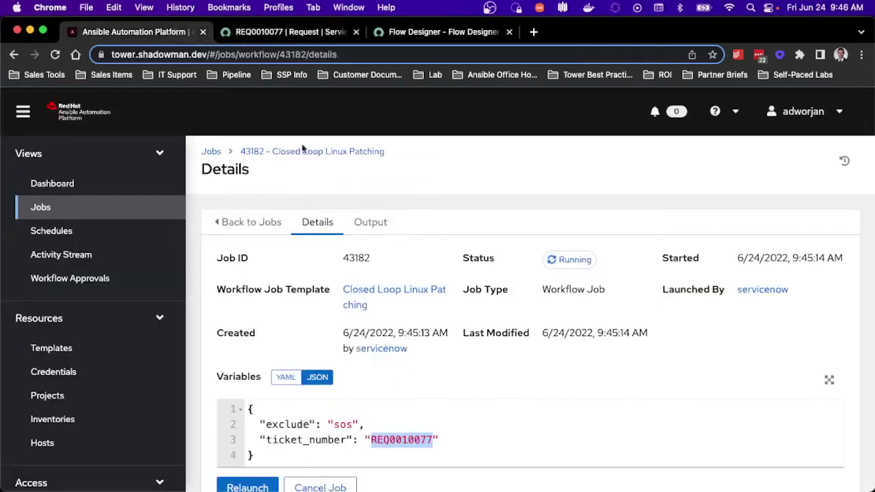
click(133, 209)
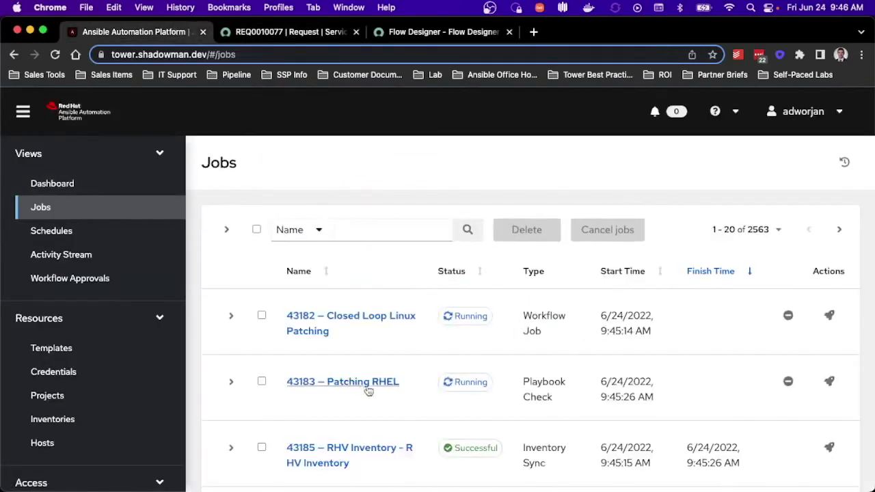
click(366, 382)
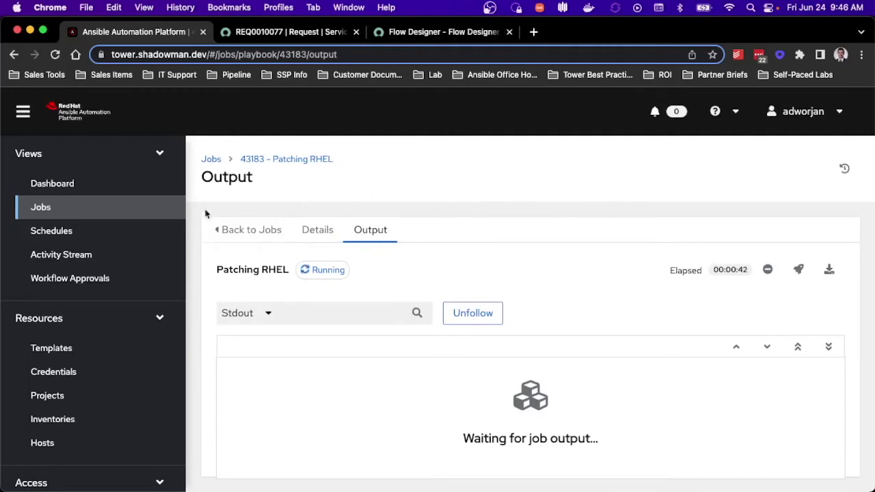
click(100, 190)
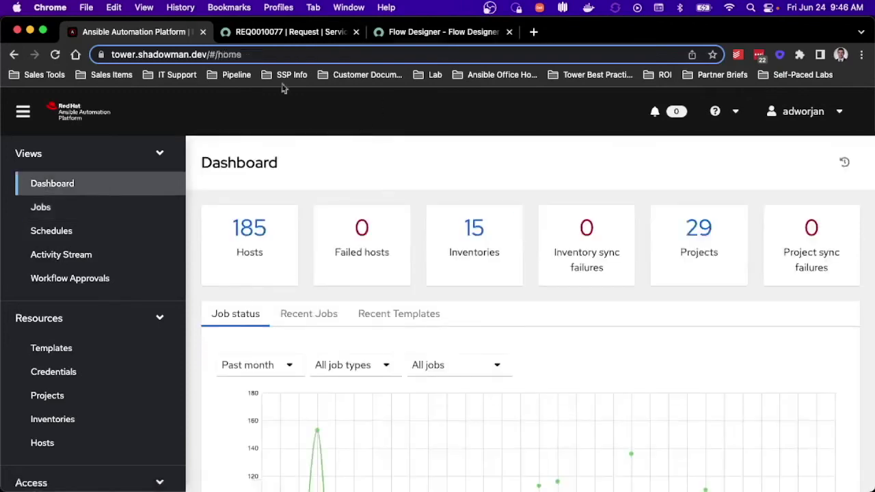
click(137, 218)
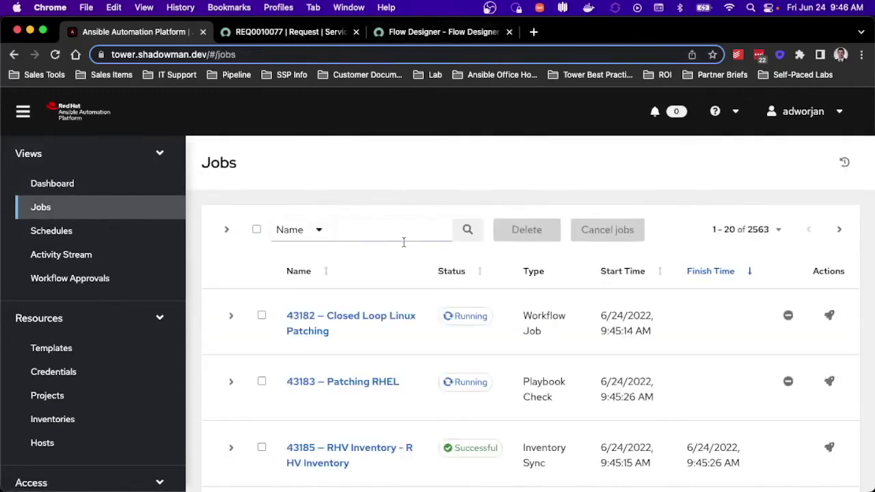
click(368, 384)
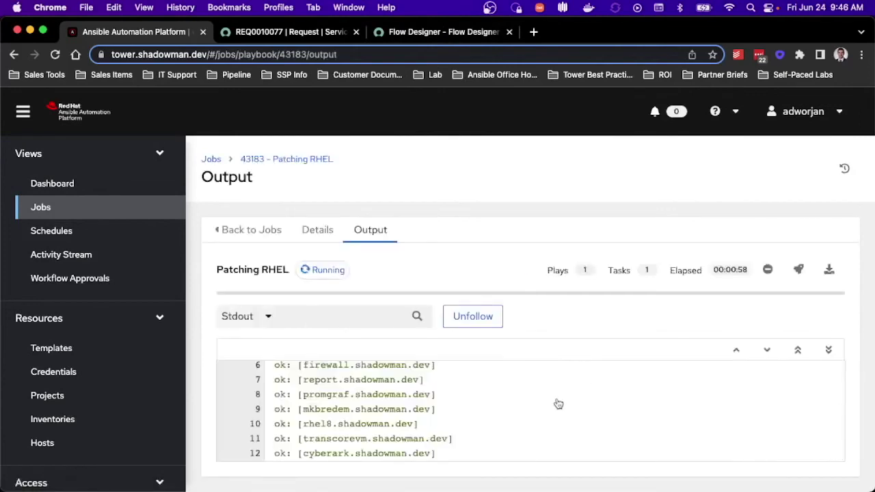
scroll(559, 404, up, 3)
scroll(557, 403, down, 3)
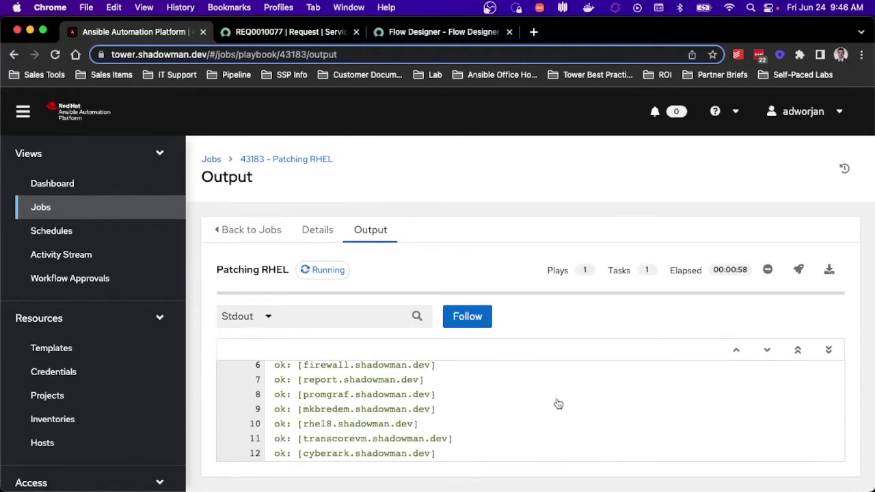
click(480, 323)
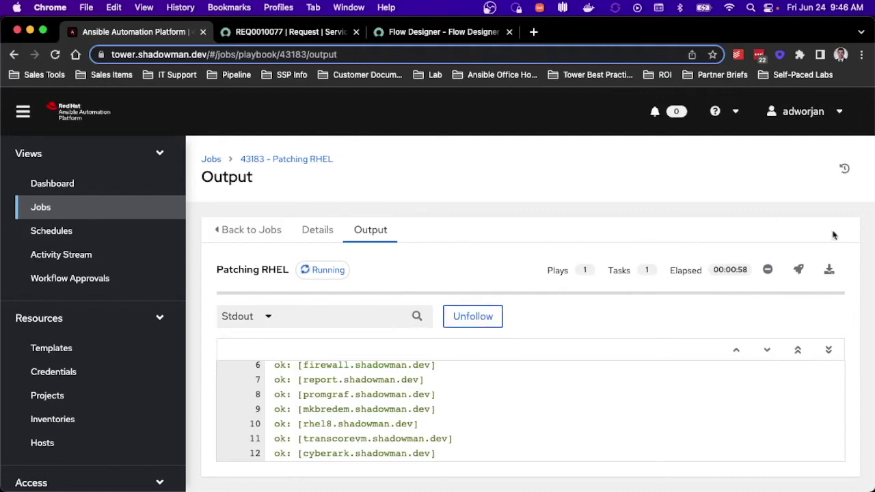
Step: Open Roundcube Webmail from the Lab bookmarks in a new browser tab and log in with the prefilled credentials
click(304, 33)
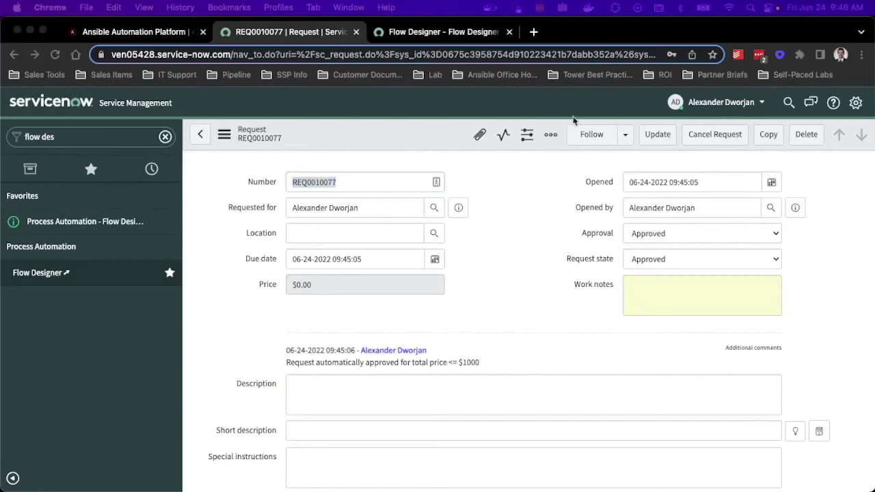
click(533, 32)
click(436, 74)
click(484, 290)
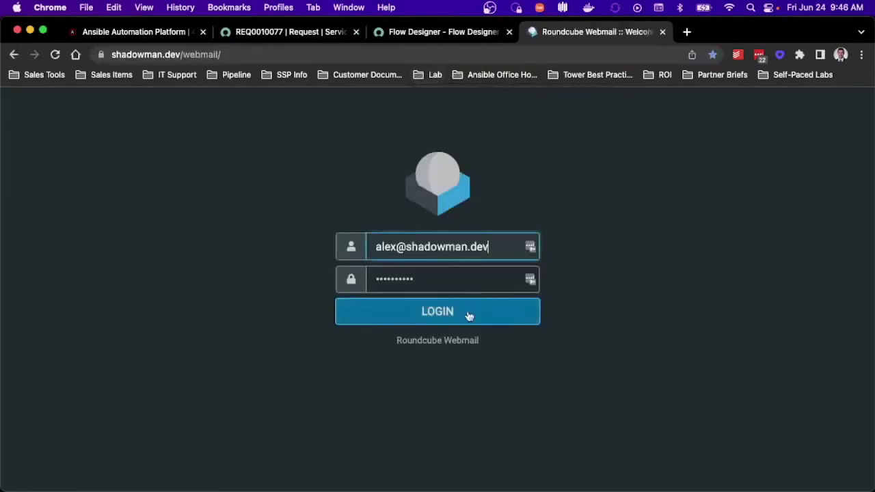
click(469, 316)
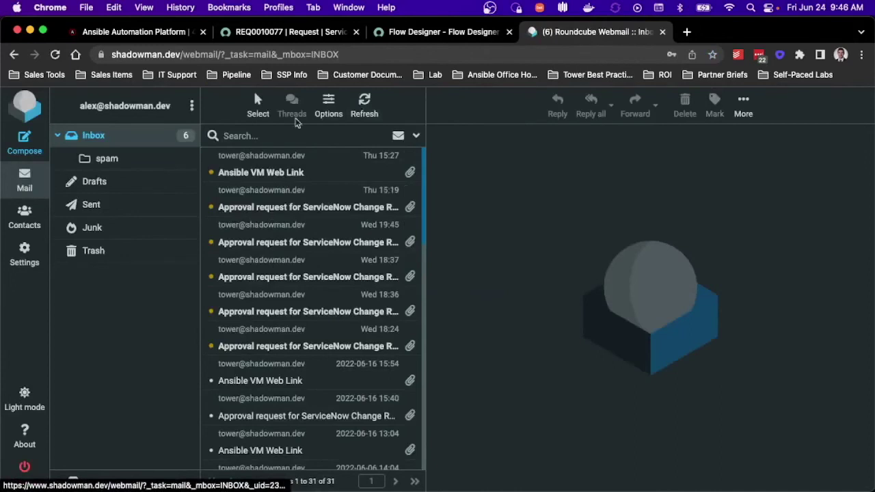
Step: Return to the Patching RHEL job in Ansible Automation Platform, reload its output, and check the final report tasks
click(187, 39)
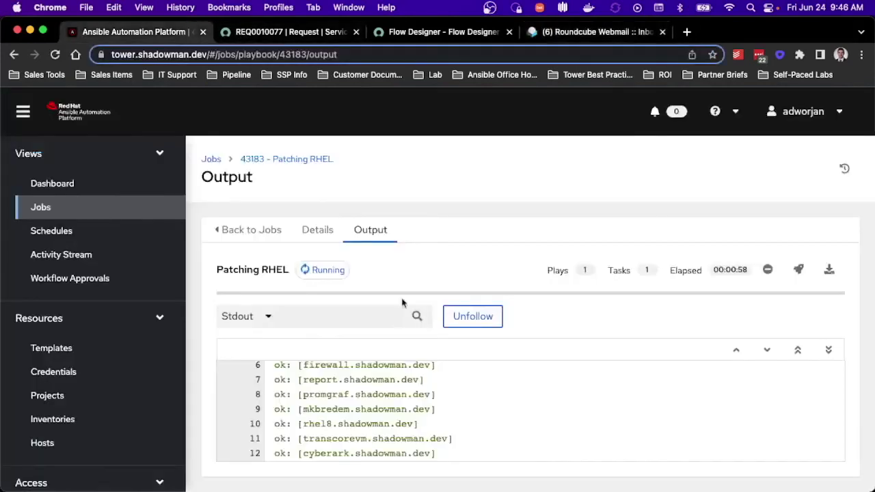
click(331, 230)
click(368, 230)
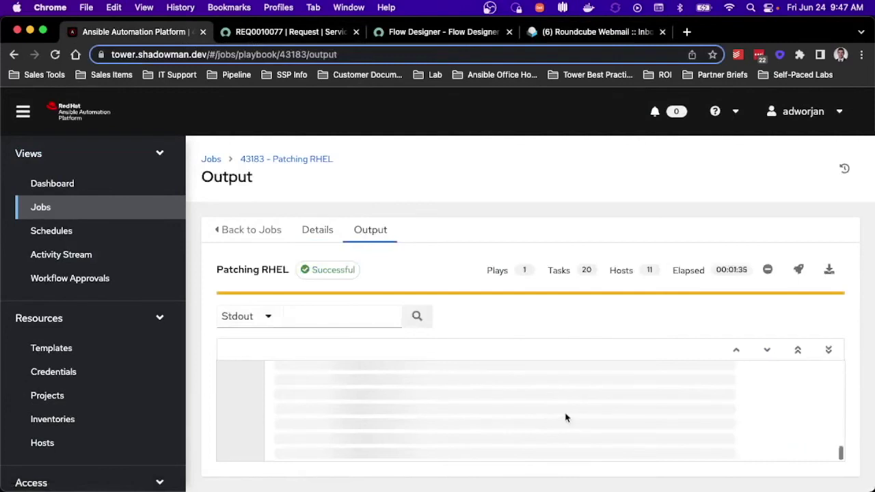
scroll(531, 412, up, 3)
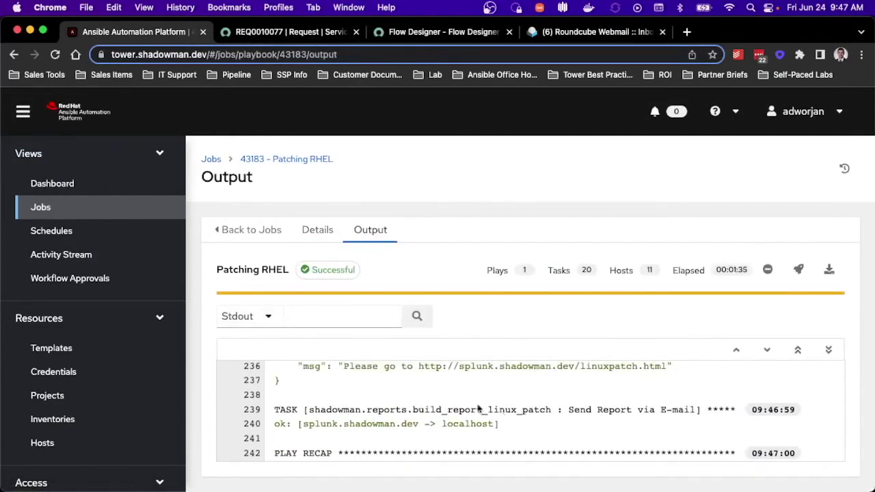
scroll(482, 407, up, 1)
Step: Switch to Roundcube Webmail, refresh the inbox, and read through the Linux Patching Report e-mail
click(547, 32)
click(379, 103)
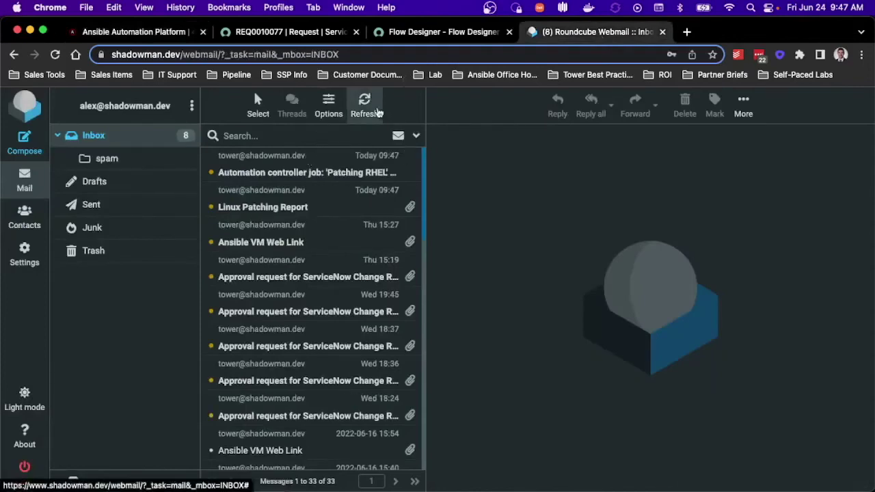
click(301, 207)
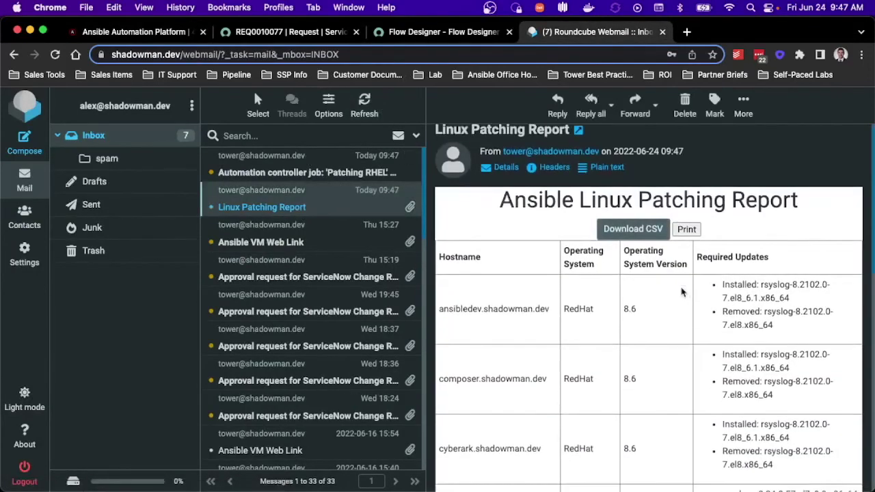
scroll(534, 252, down, 8)
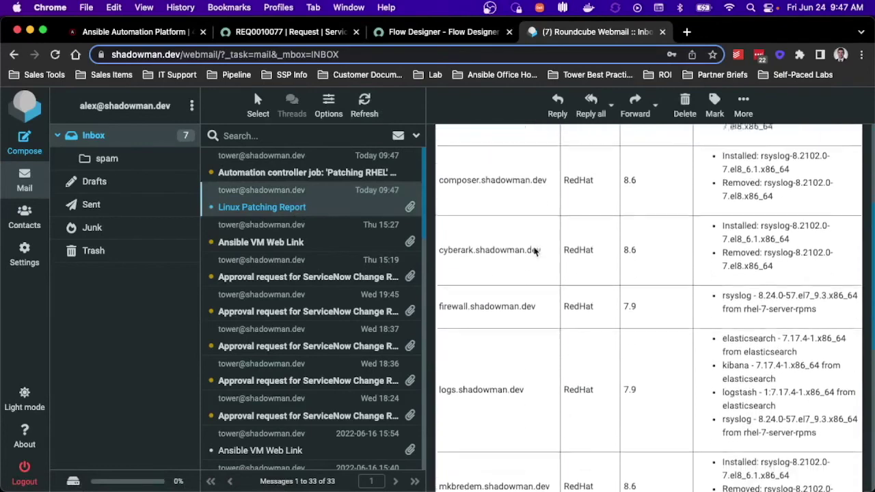
scroll(534, 252, down, 10)
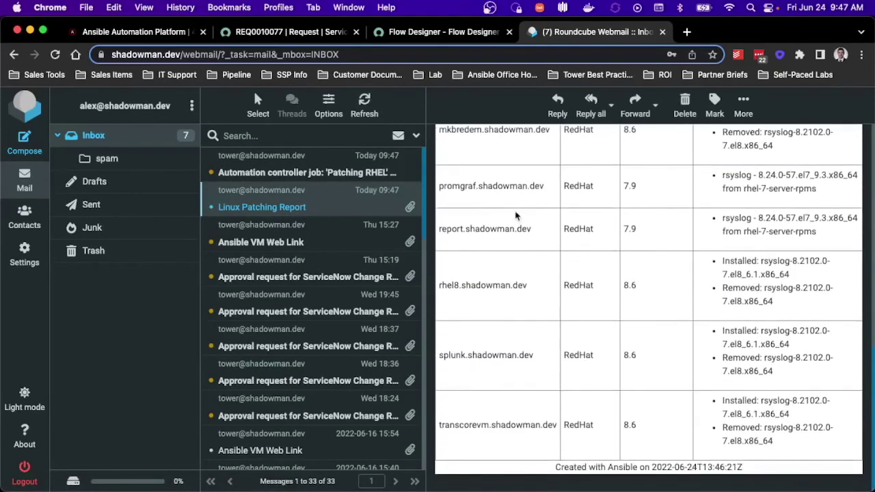
Step: Return to the jobs list in Ansible Automation Platform and view the ServiceNow Catalog Update job's output
click(151, 33)
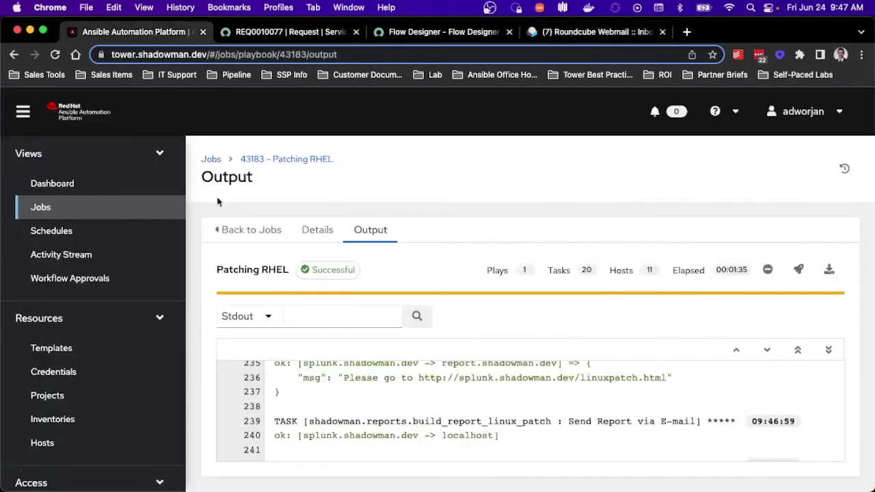
click(111, 216)
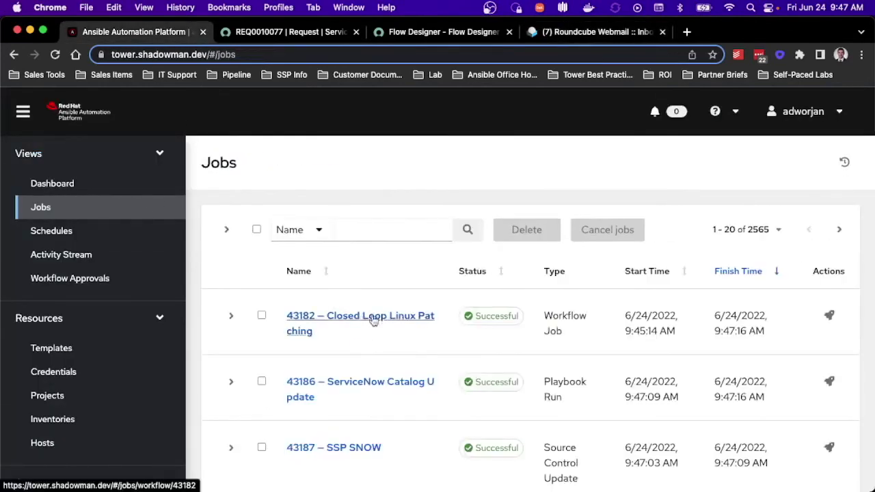
click(371, 388)
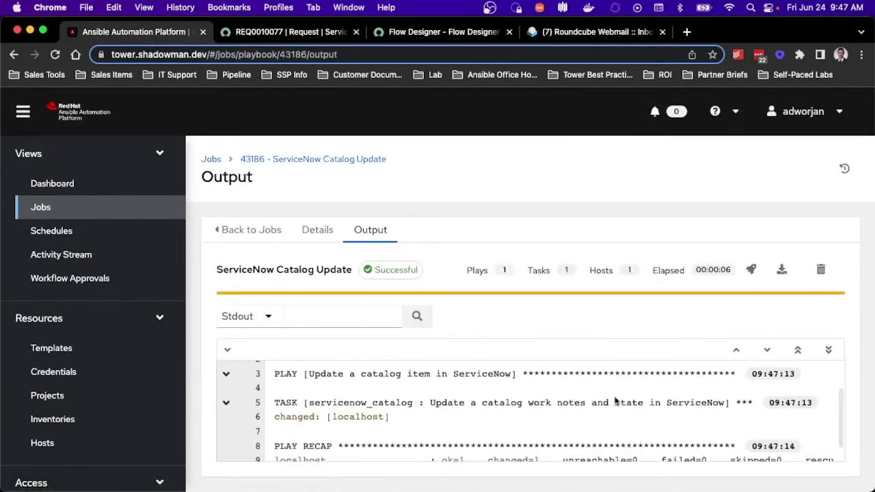
Step: Switch to the ServiceNow patch request, reload it, and review the patching results posted in its work notes
click(301, 32)
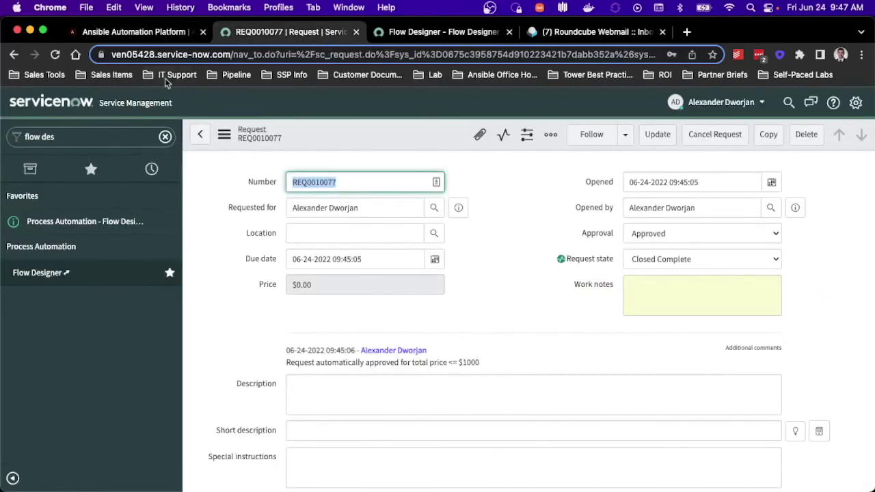
click(55, 54)
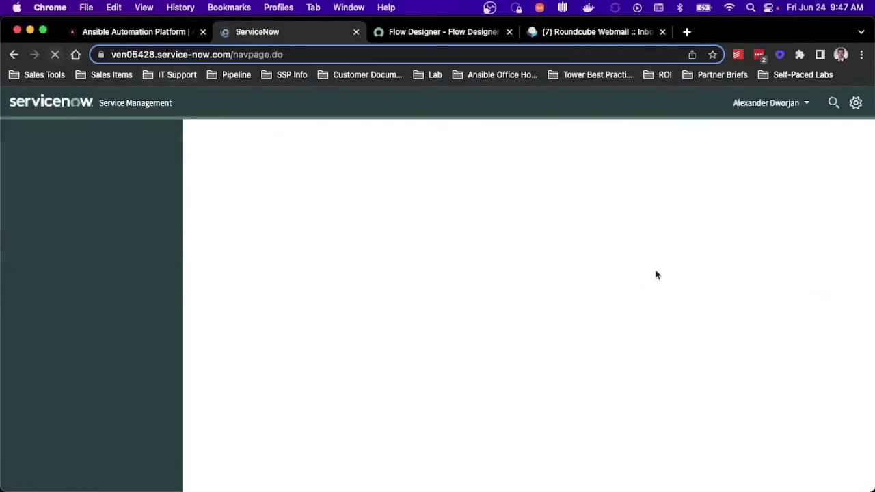
scroll(529, 300, down, 10)
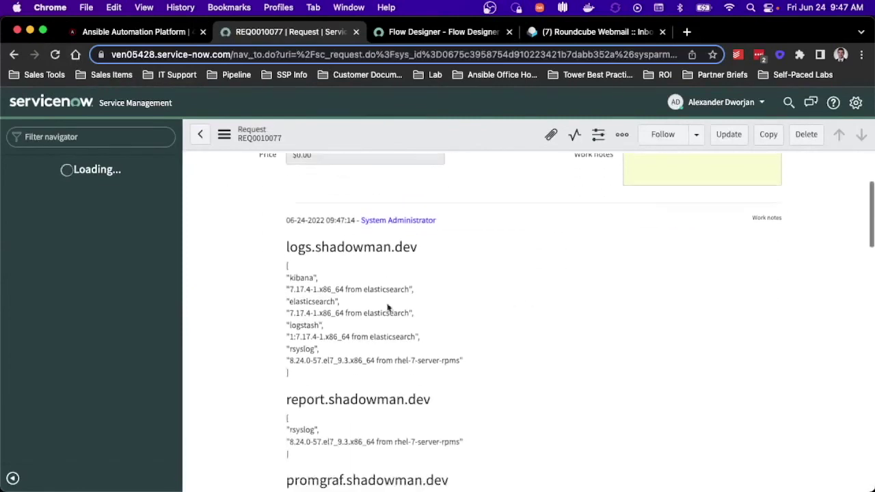
scroll(328, 315, down, 7)
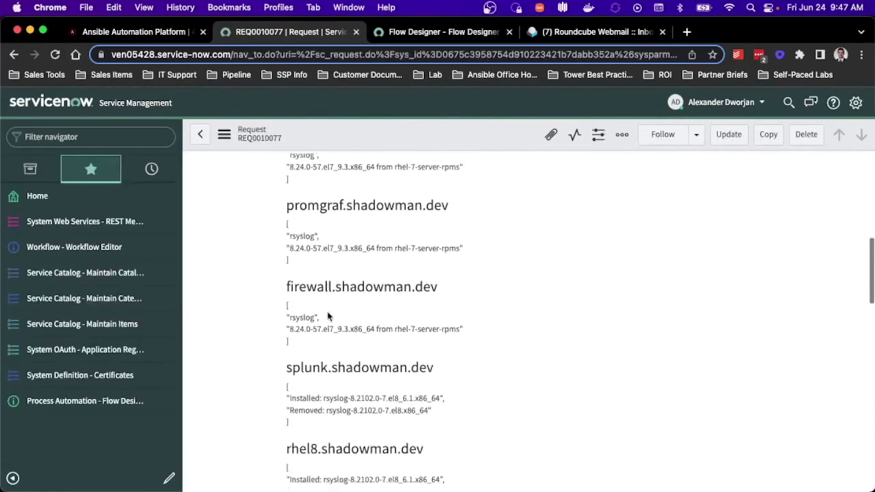
scroll(501, 356, down, 5)
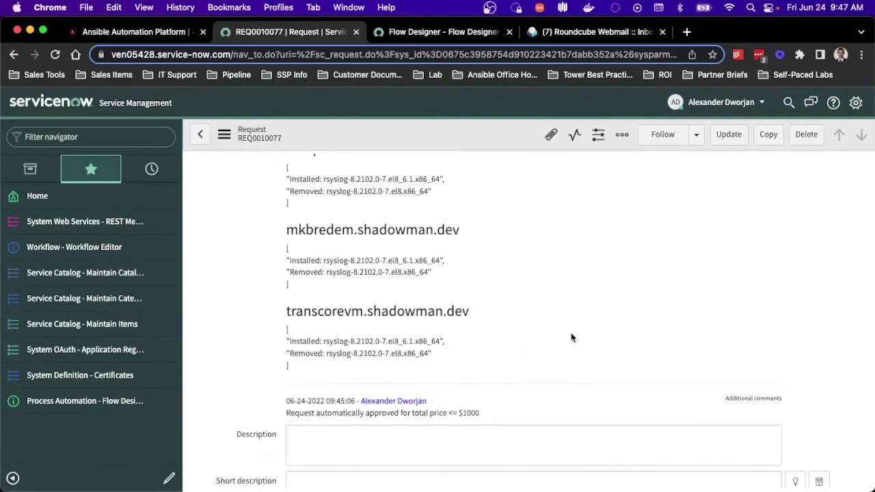
scroll(572, 337, up, 1)
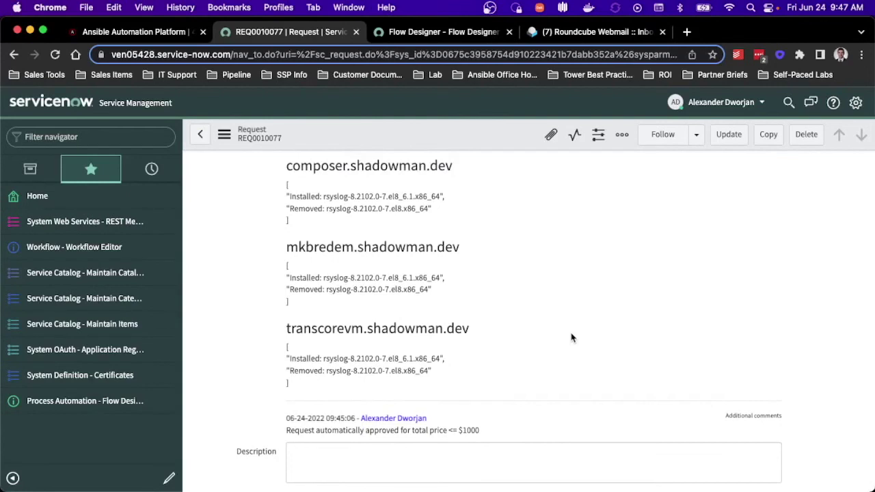
scroll(572, 337, up, 1)
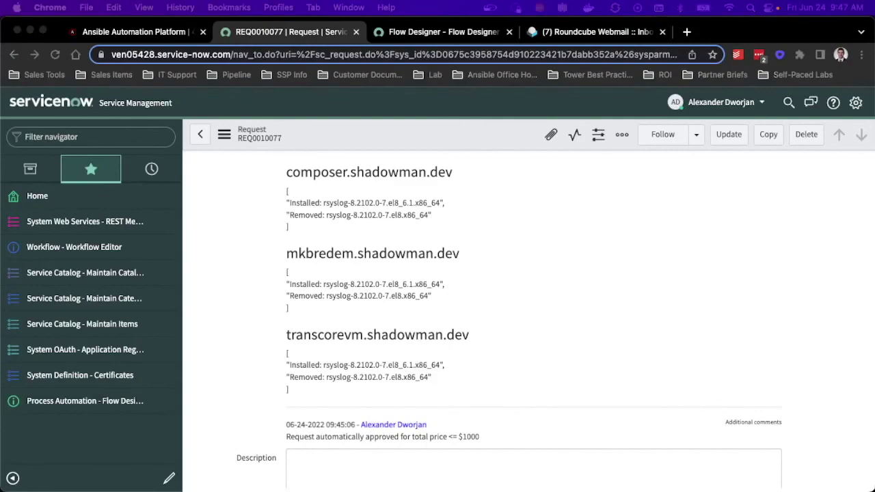
Step: Switch to the presentation's Where to go next slide
key(super+Tab)
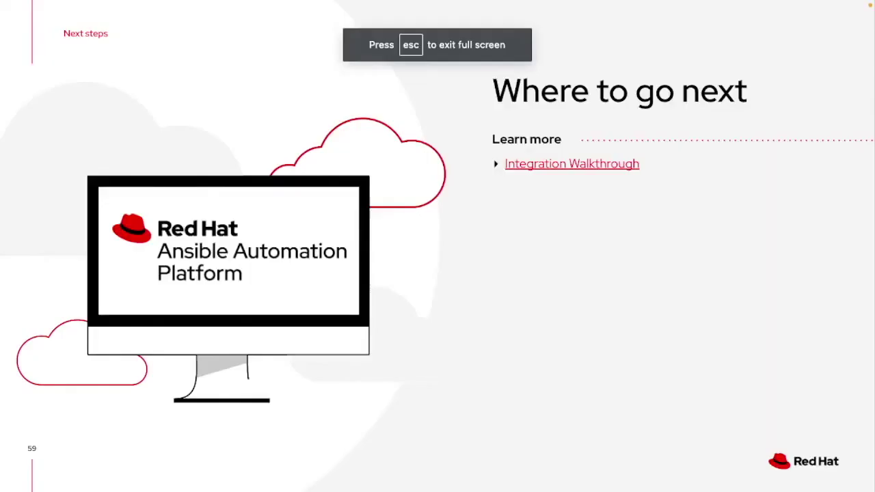